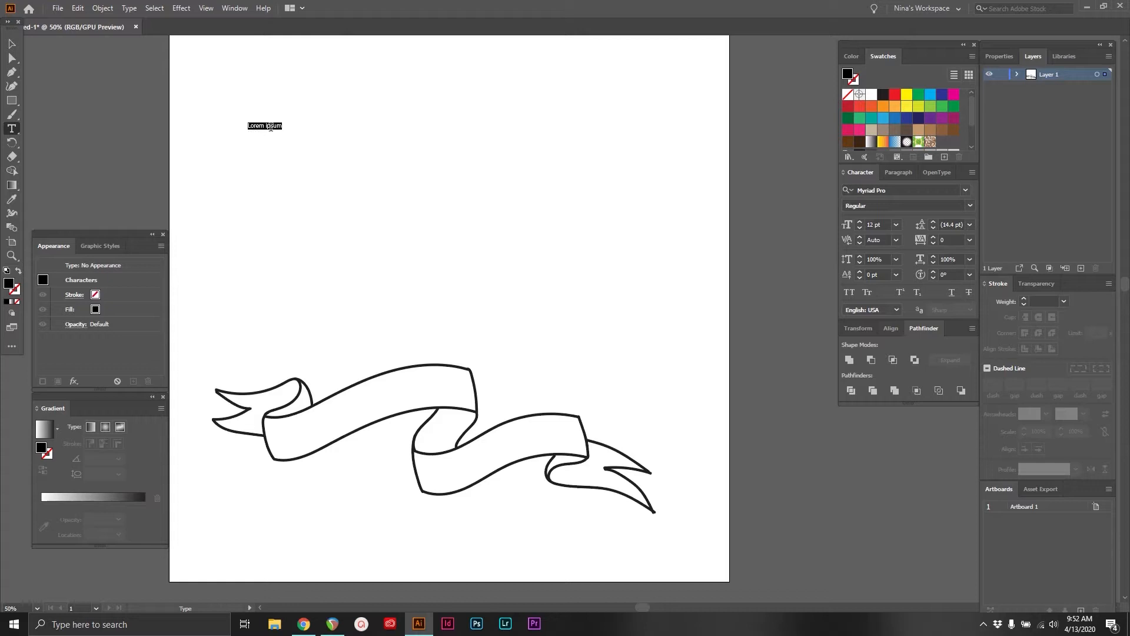
Try a one-line point-text greeting ending in "LET'S LEARN SOME FRIGGEN TYPE", shifted past the artboard's left edge
text(Hel)
text(Hello my name is Nina, LET'S LEARN SOME FRI)
click(12, 44)
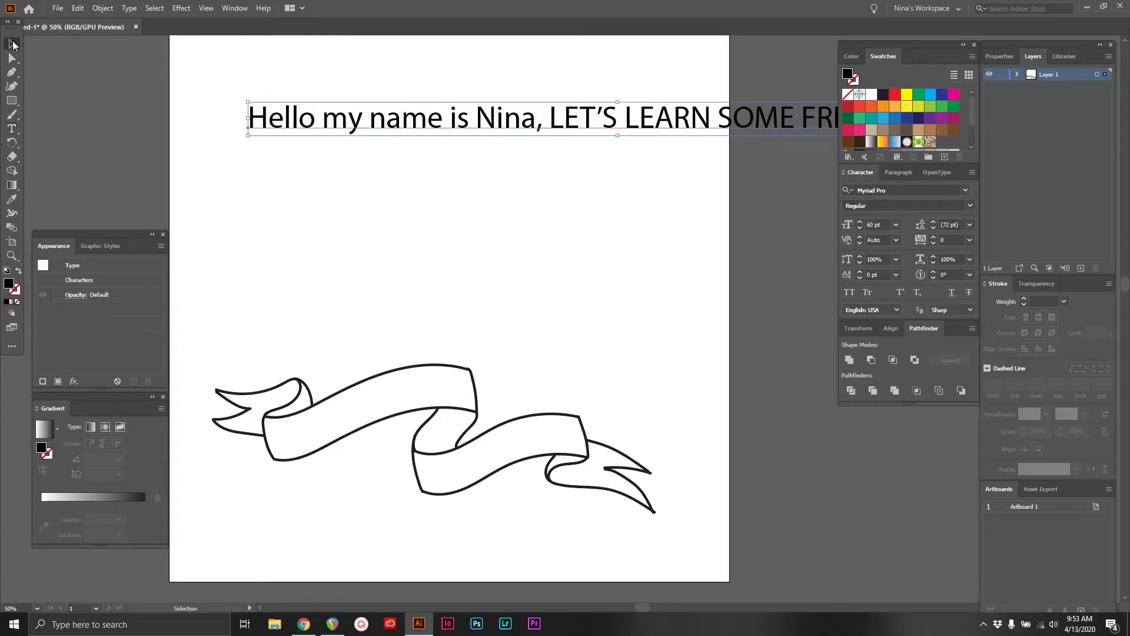
drag(343, 126, 138, 137)
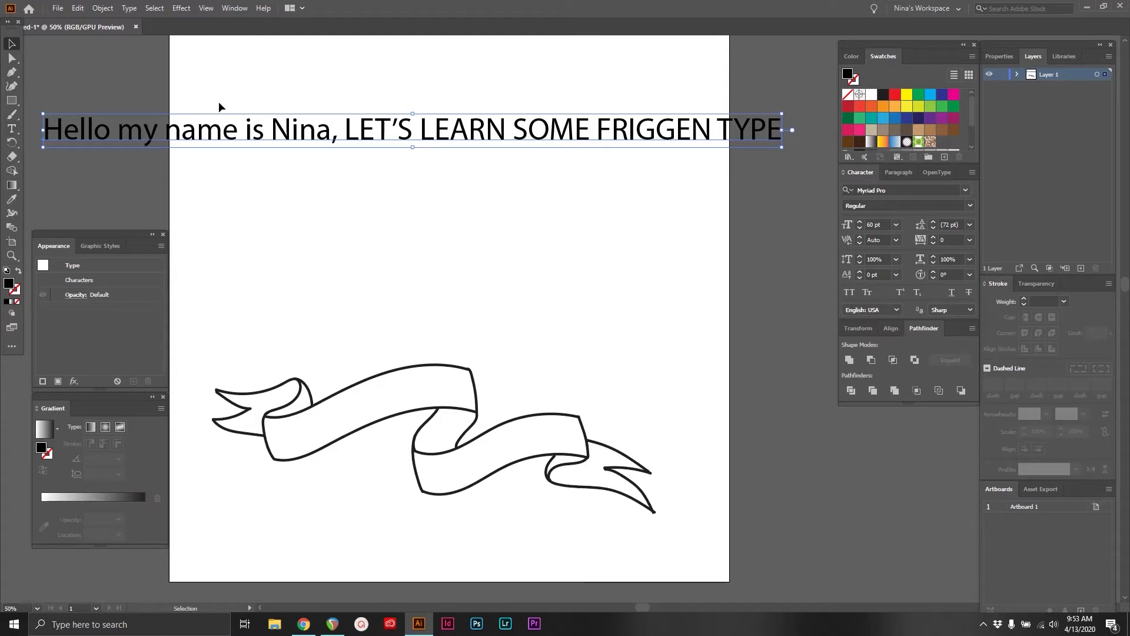
key(ctrl+z)
key(ctrl+z)
Create an area-text frame filled with placeholder text above the ribbon and widen it toward the artboard's right edge
click(11, 129)
drag(242, 115, 641, 343)
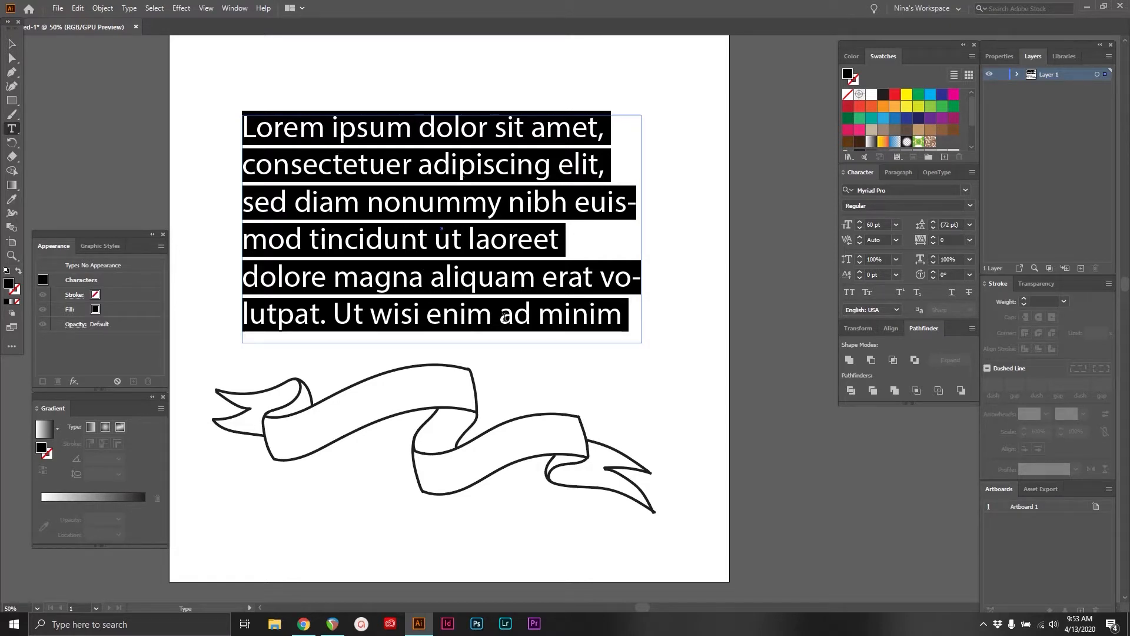
click(11, 44)
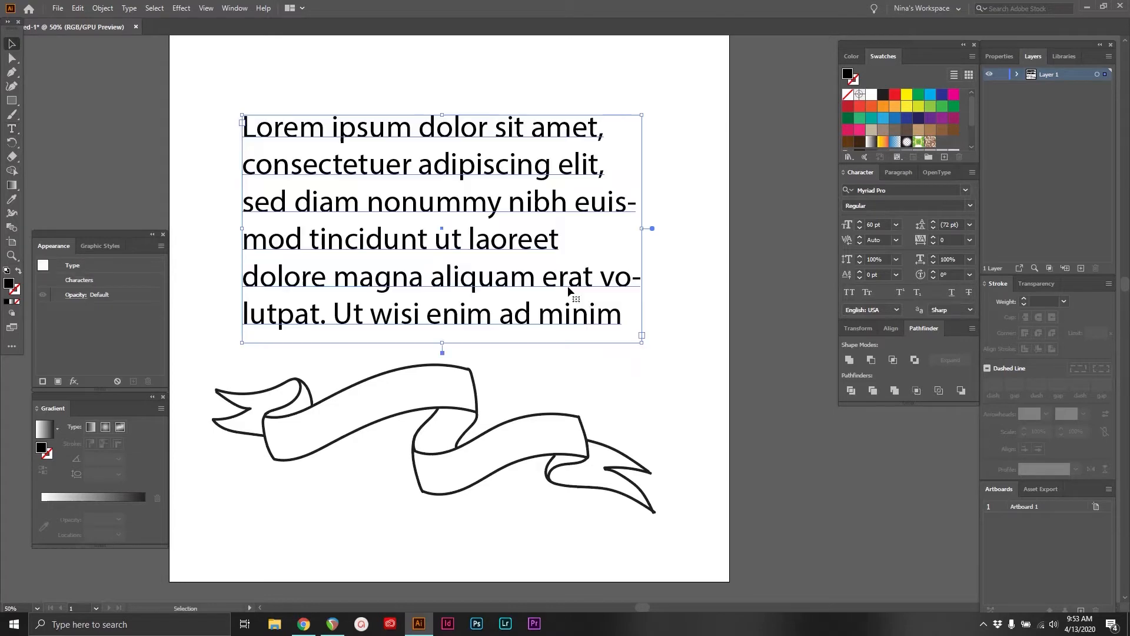
drag(639, 345, 685, 341)
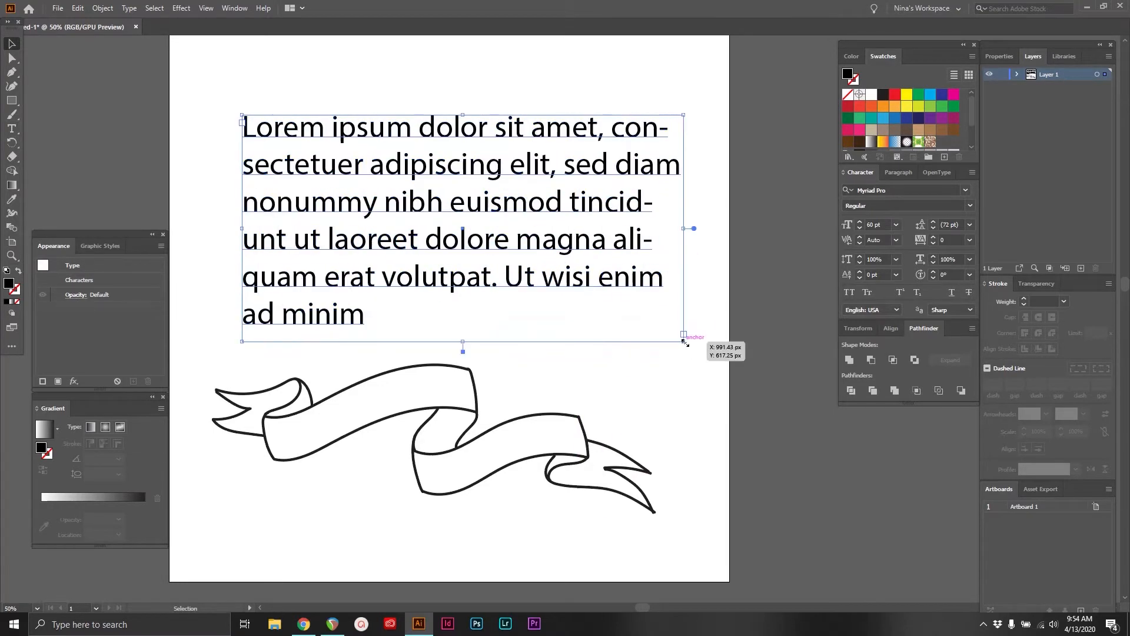
Change the font of the whole placeholder paragraph to Urbane Light
triple_click(514, 243)
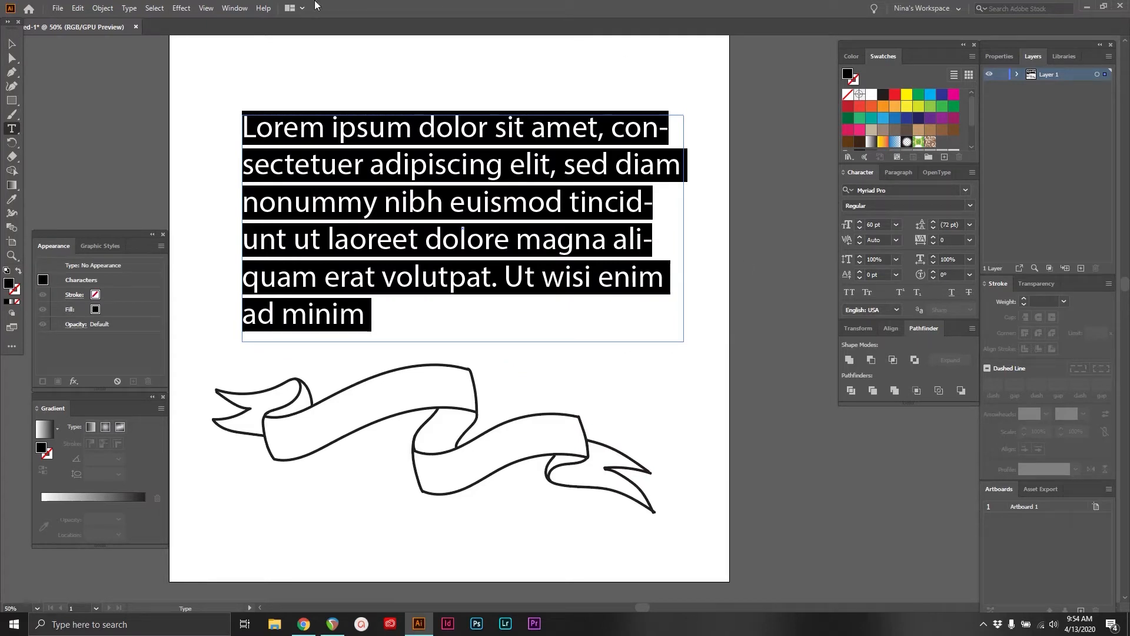
click(226, 8)
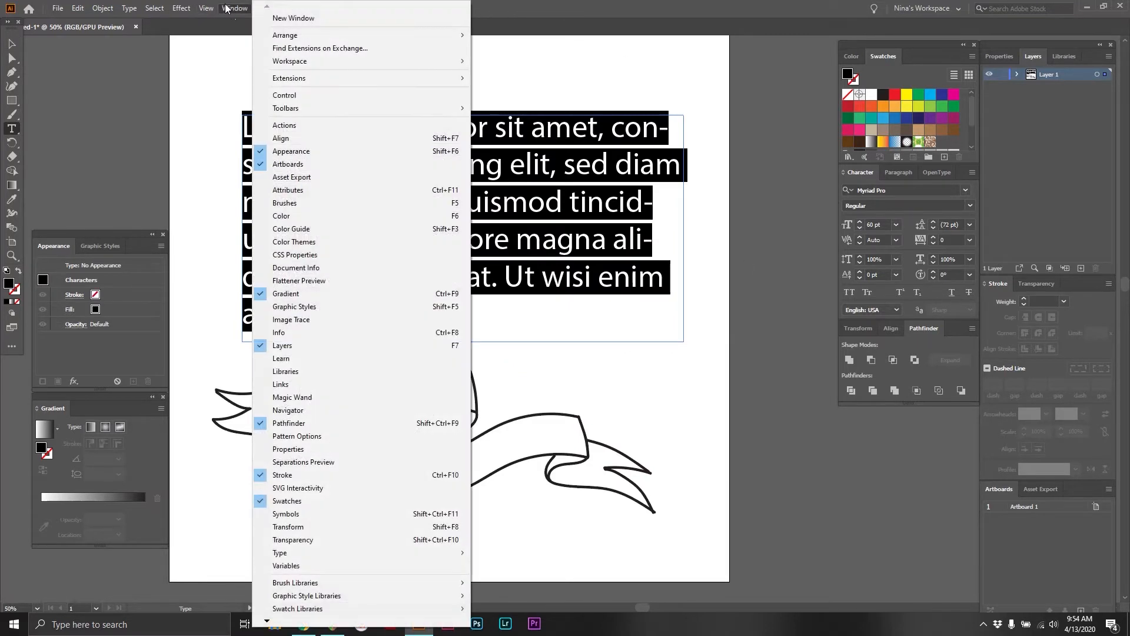
mouse_move(348, 555)
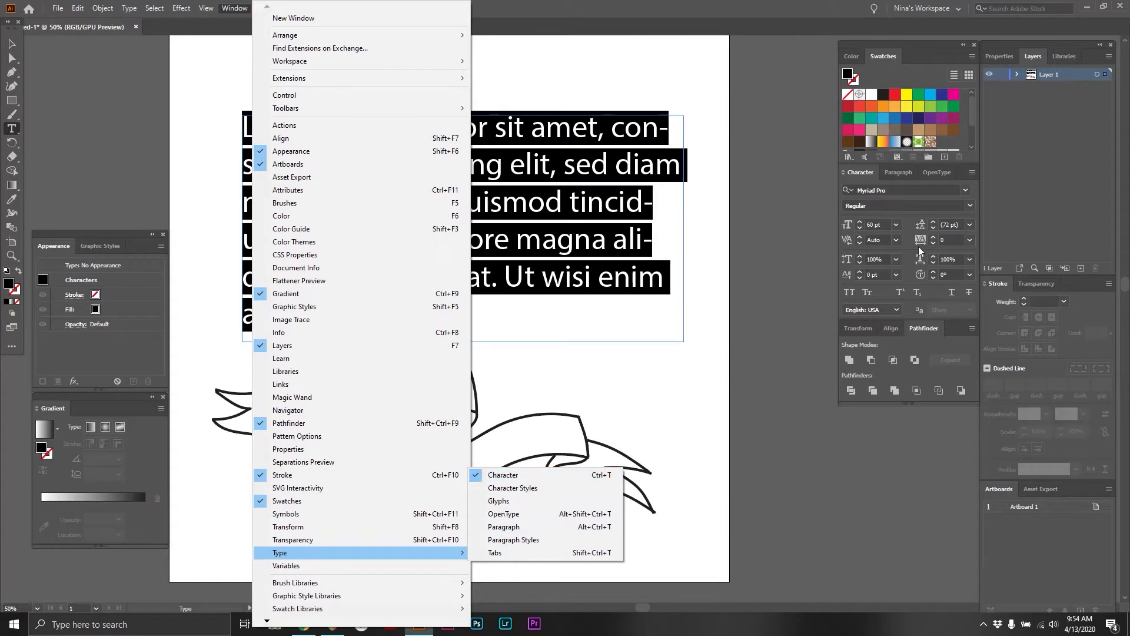
click(892, 172)
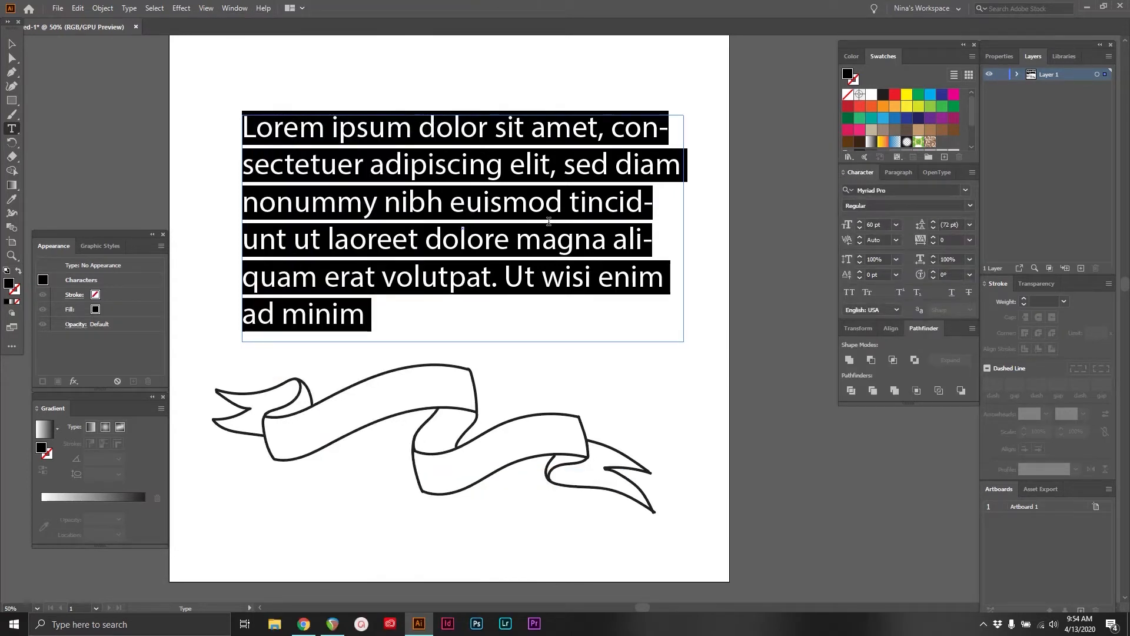
click(965, 190)
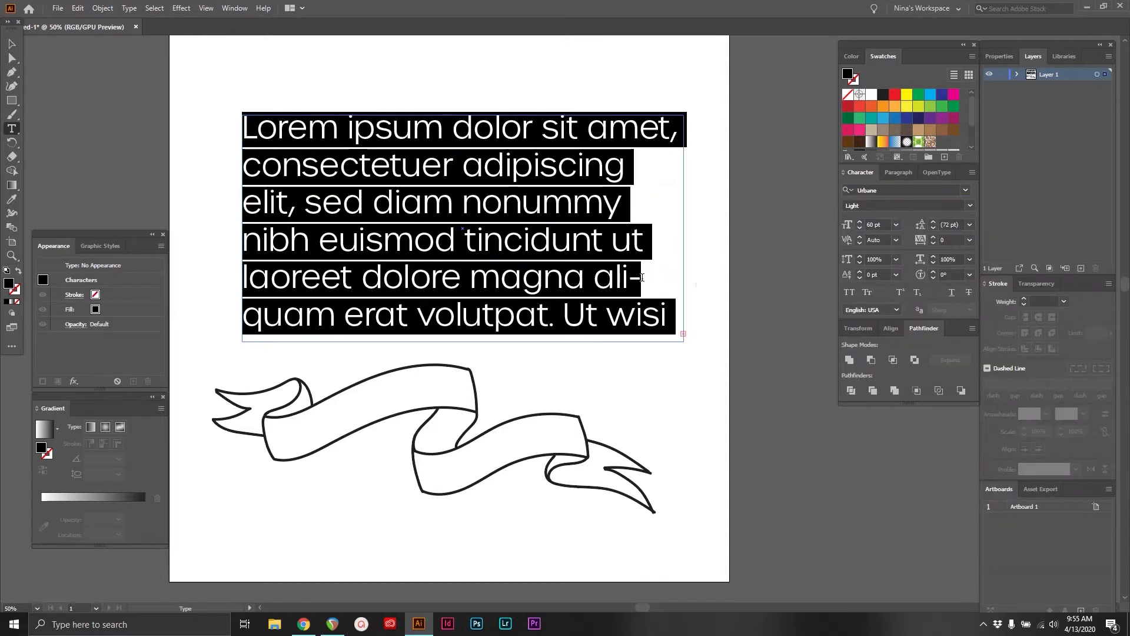
click(659, 316)
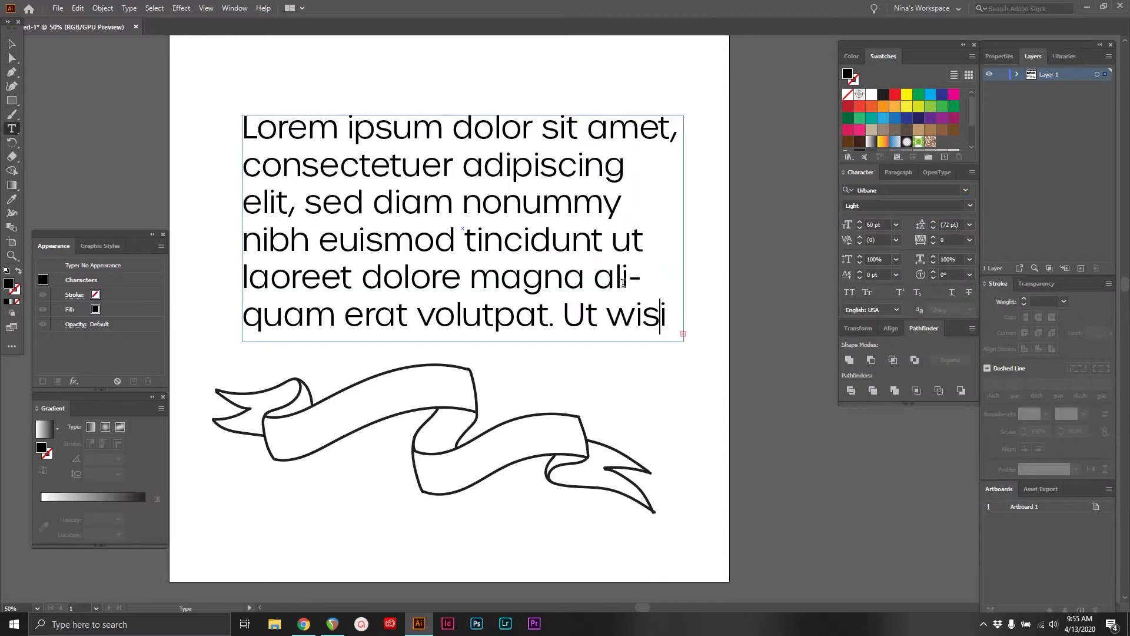
Set the font size of the whole placeholder paragraph to 57 pt
click(896, 226)
click(896, 227)
click(875, 225)
click(895, 229)
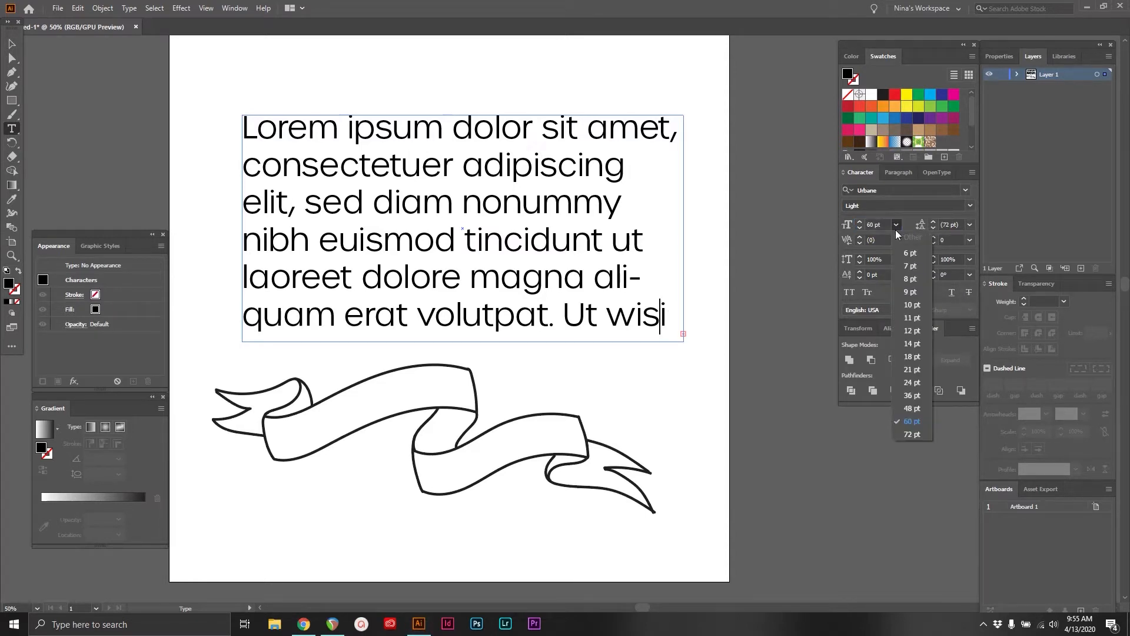
click(895, 229)
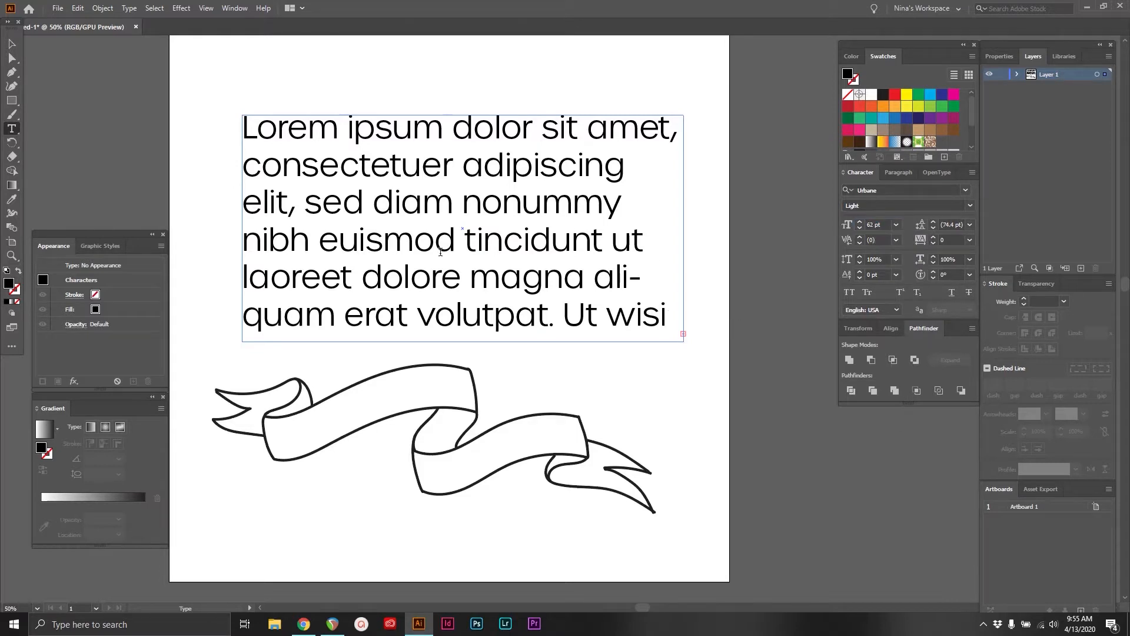
key(ctrl+a)
key(Up)
key(Up)
key(Up)
key(Up)
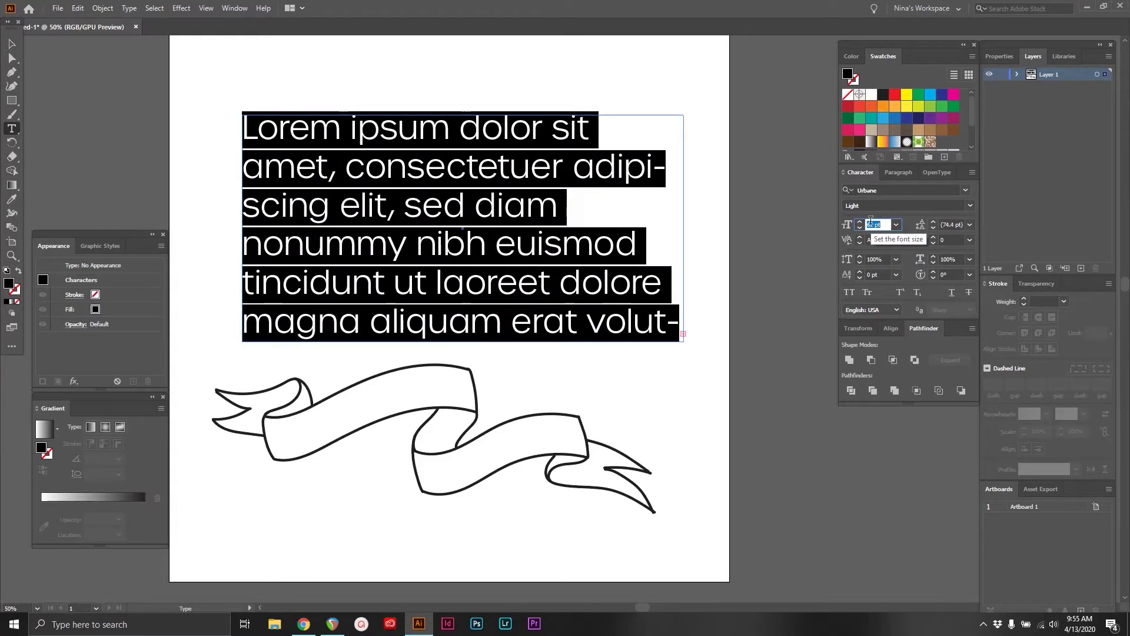
key(Down)
key(Down)
key(Down)
key(Down)
key(Down)
key(Down)
key(Down)
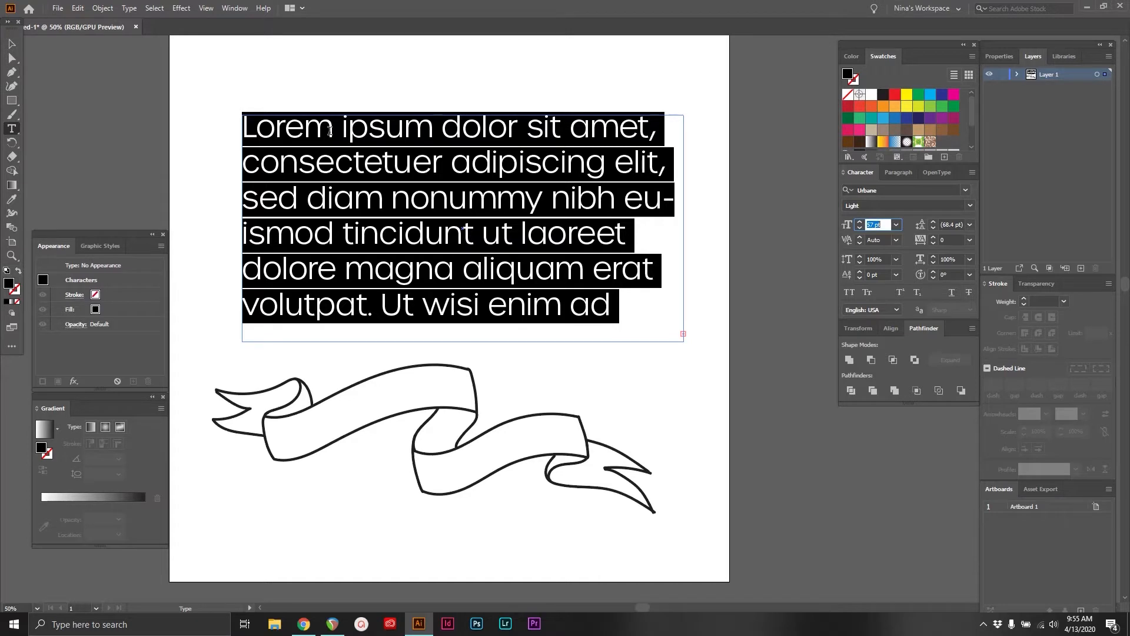
click(367, 130)
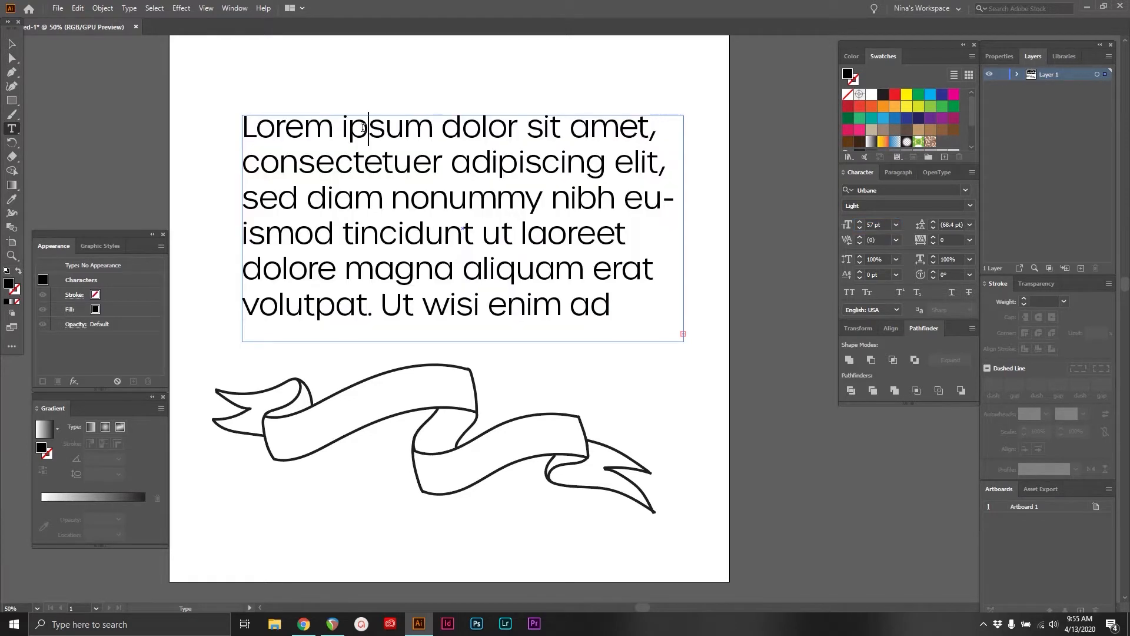
Try looser leading on the placeholder paragraph to spread its lines apart
click(12, 57)
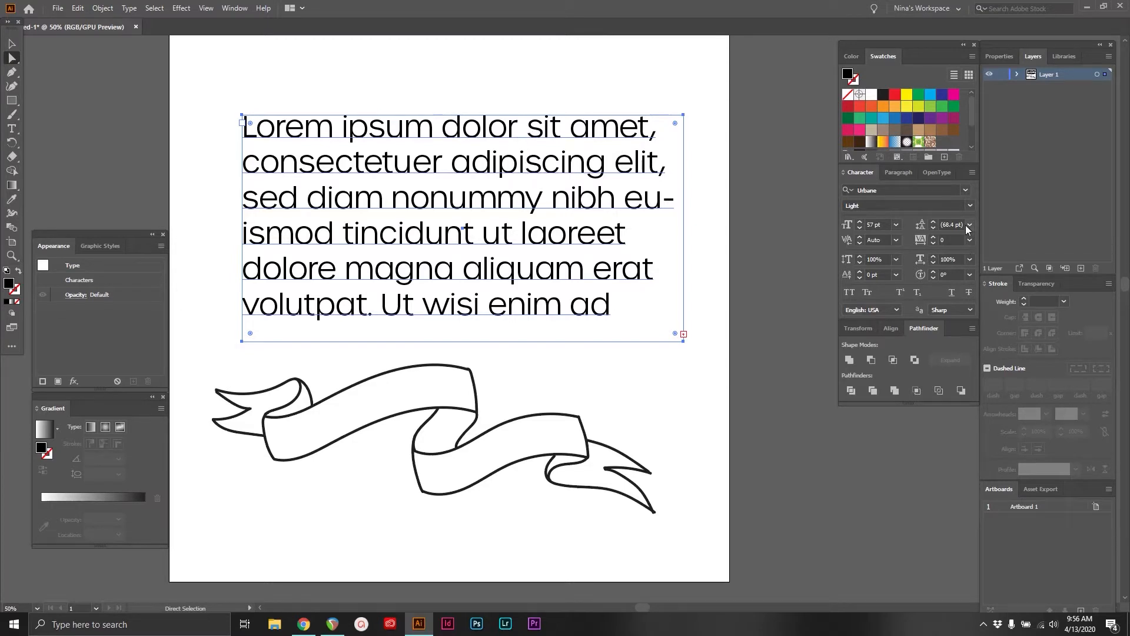
click(946, 225)
key(Up)
key(Up)
key(Up)
key(Up)
key(Up)
key(Up)
key(Up)
key(Up)
key(Up)
key(Up)
key(Up)
key(Up)
key(Up)
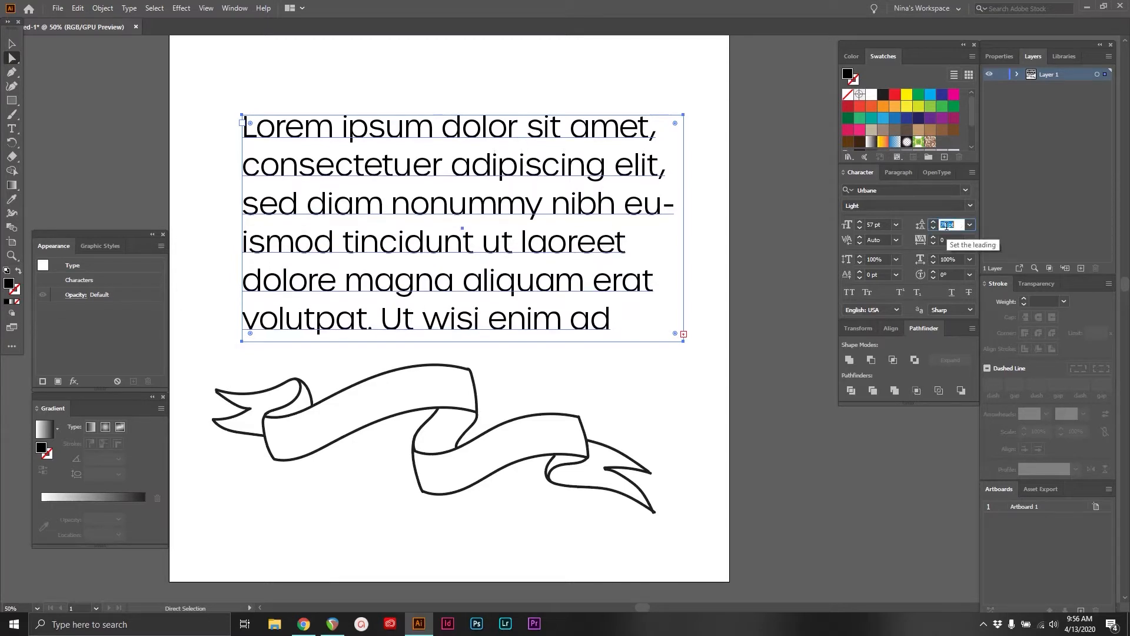
key(Down)
key(Down)
key(Down)
key(Down)
key(Down)
key(Down)
key(Down)
key(Down)
key(Down)
key(Down)
key(Down)
key(Down)
key(Down)
key(Down)
key(Down)
key(Down)
key(Down)
key(Down)
key(Down)
key(Down)
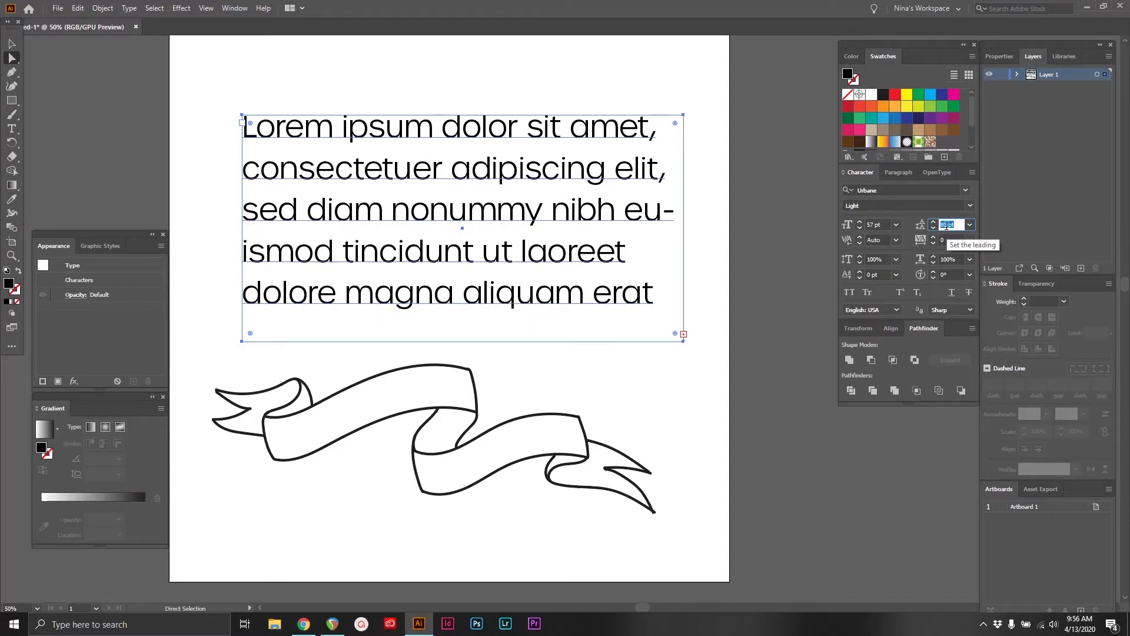
Try much tighter leading so the paragraph's lines overlap, and restore the automatic leading
key(Down)
key(Down)
key(Down)
key(Down)
key(Down)
key(Down)
key(Down)
key(Down)
key(Down)
key(Down)
key(Down)
key(Down)
key(Down)
key(Down)
key(Down)
key(Down)
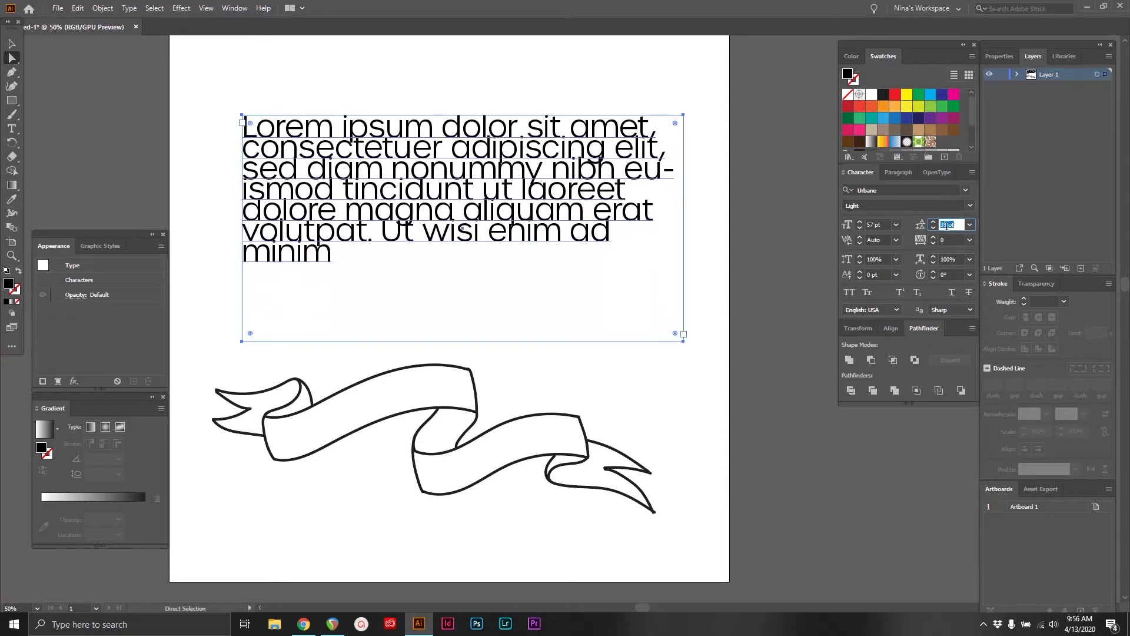
key(Up)
key(Up)
key(Up)
key(Up)
key(Up)
key(Up)
key(Up)
key(Up)
key(Up)
key(Up)
key(Up)
key(Up)
key(Up)
key(Up)
key(Up)
key(Up)
key(Up)
key(BackSpace)
key(Return)
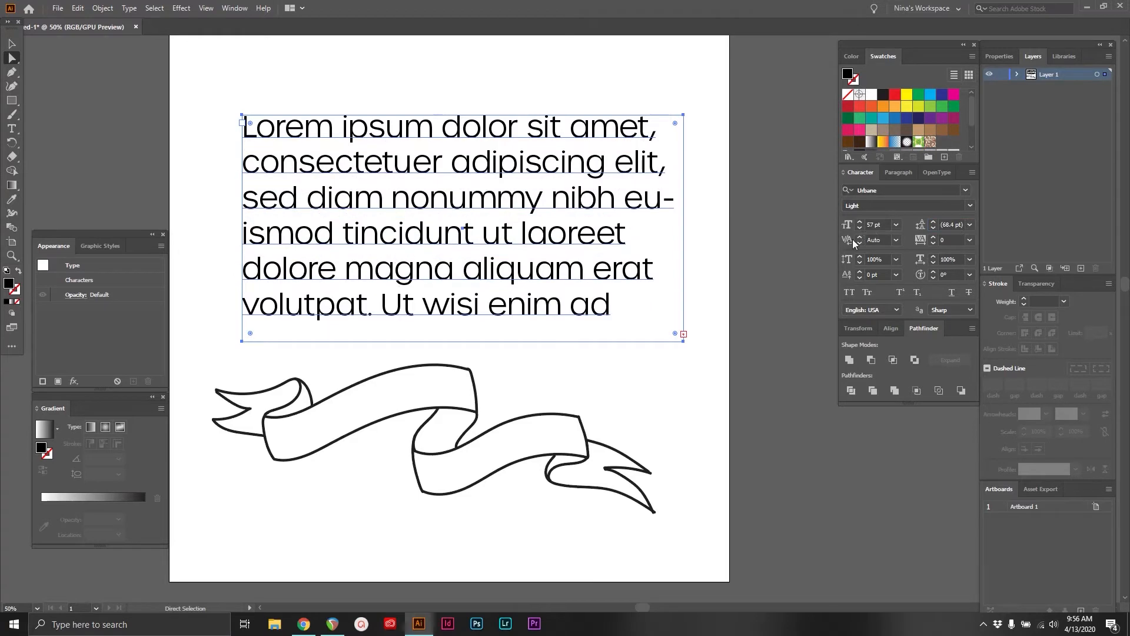
Replace the placeholder paragraph with the words "Graphic Design"
click(848, 242)
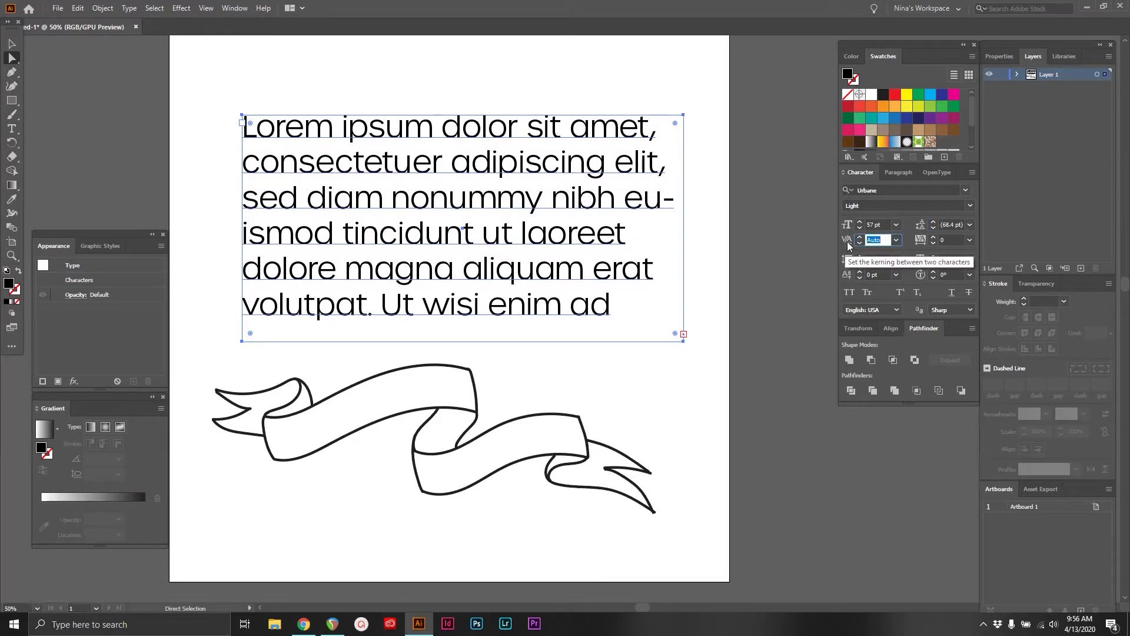
click(921, 246)
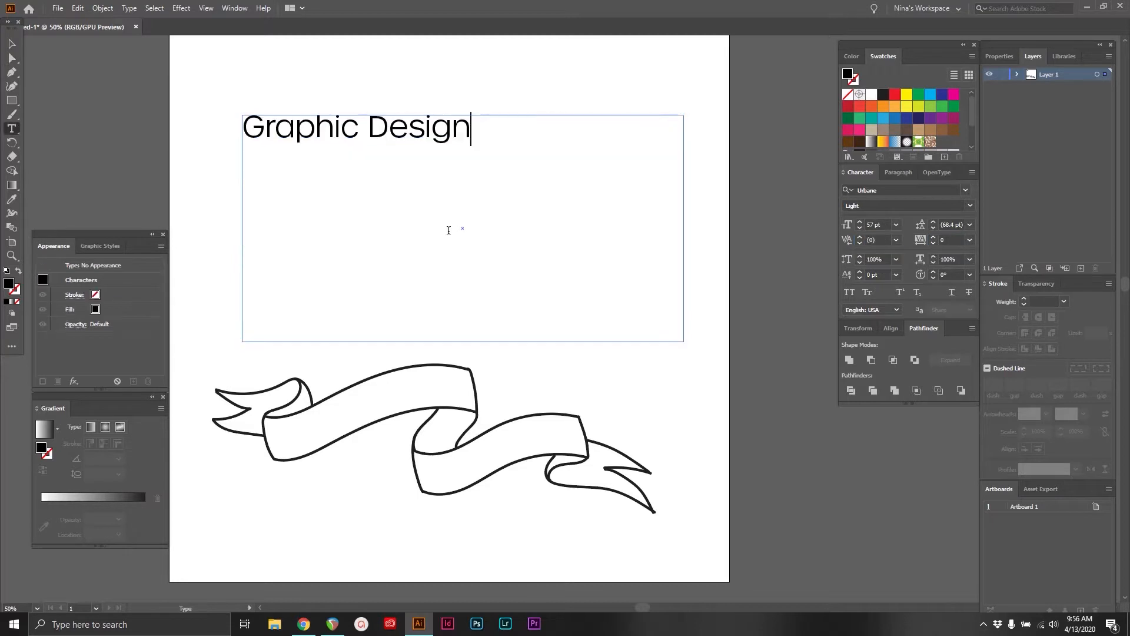
key(Escape)
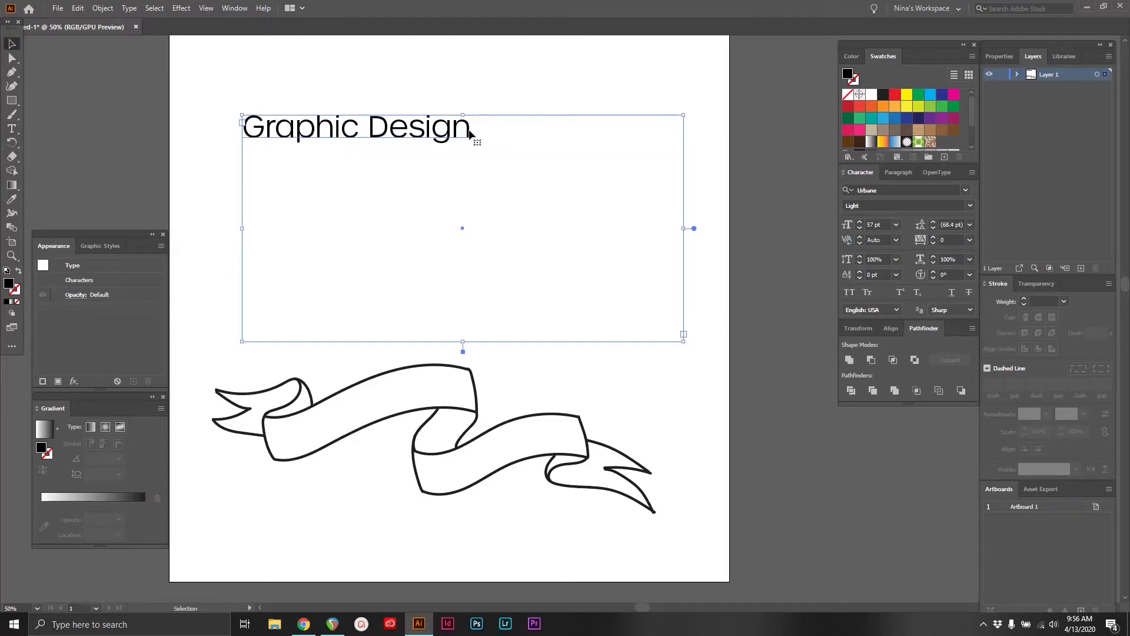
Shrink the text frame to fit closely around "Graphic Design" and move it to the middle of the space above the ribbon
drag(684, 343, 488, 170)
drag(428, 132, 502, 225)
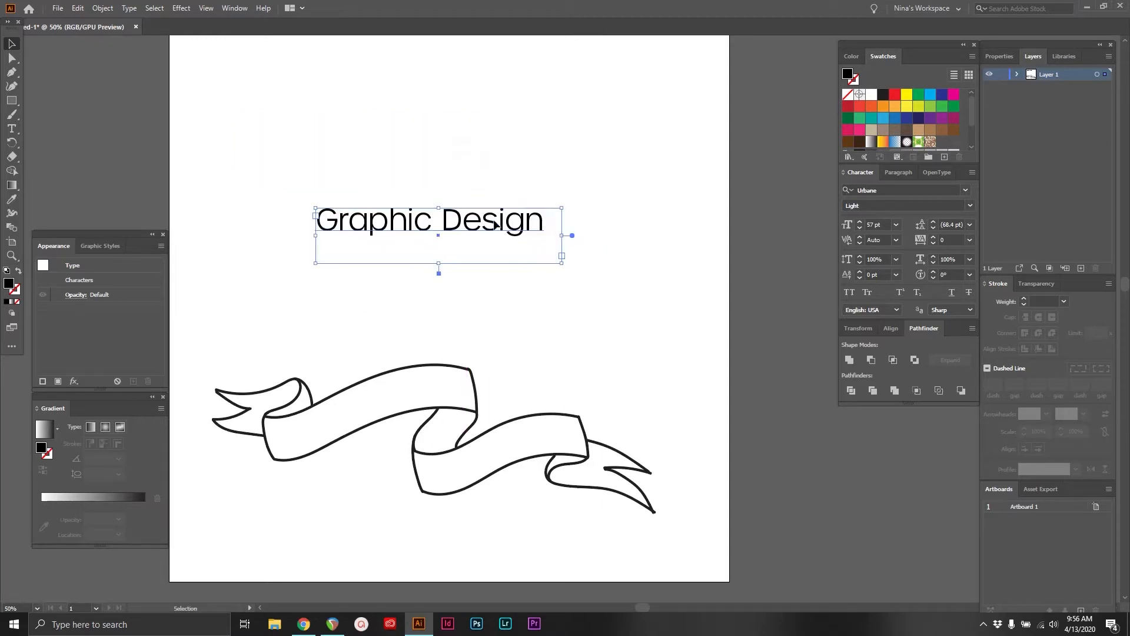
drag(562, 262, 551, 252)
key(t)
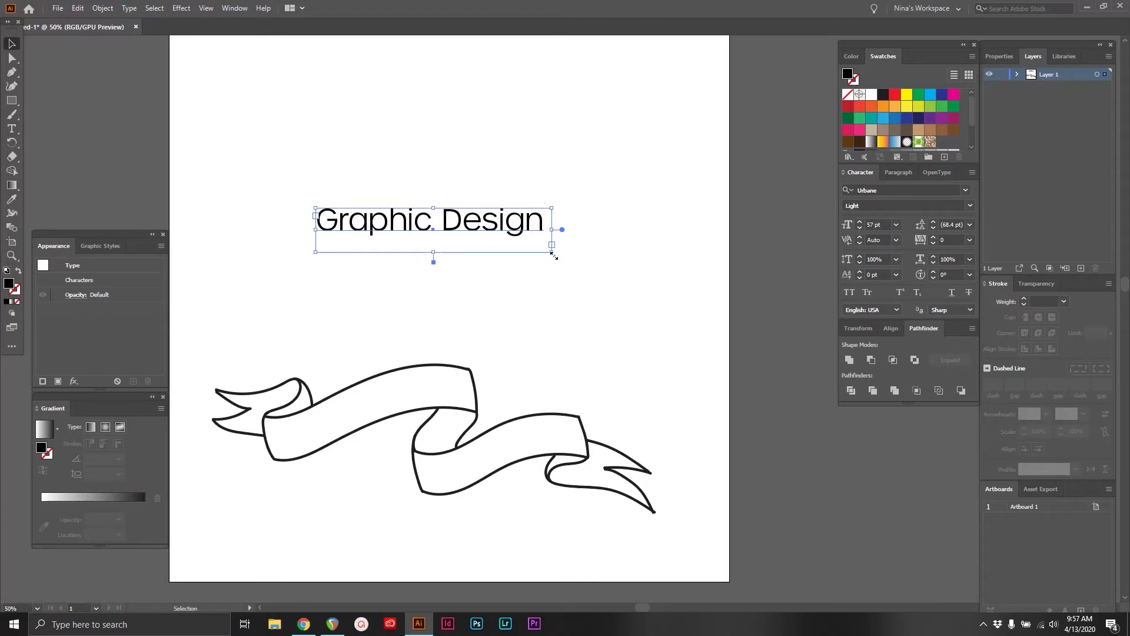
drag(553, 254, 564, 252)
Try a kerning value of 100 between the "i" and "g" of "Design", and undo it
click(11, 128)
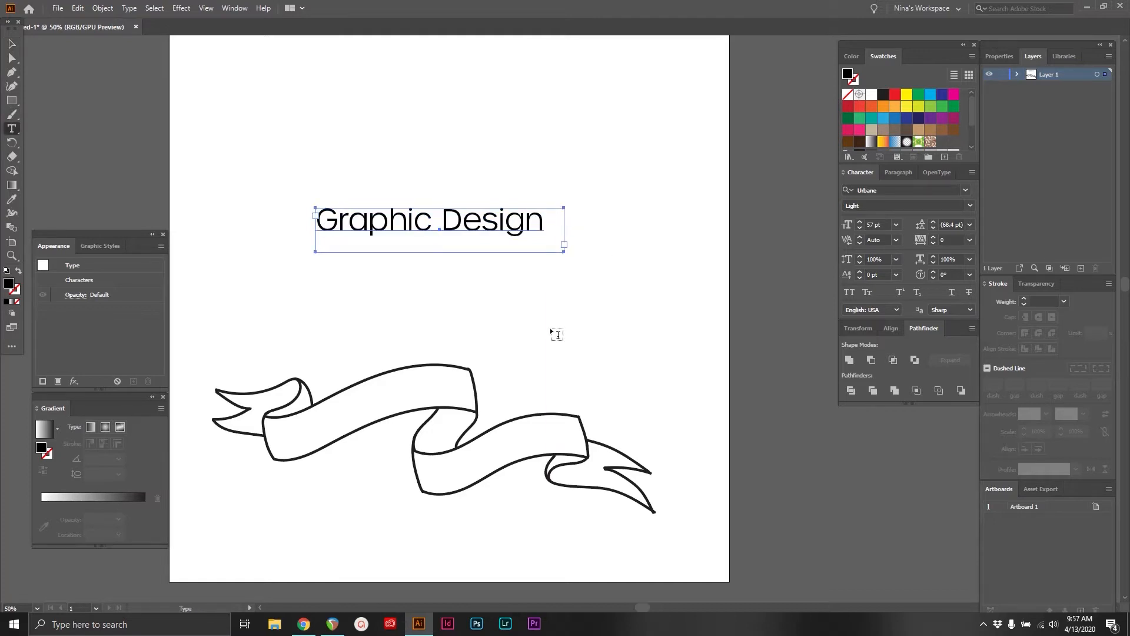
click(507, 220)
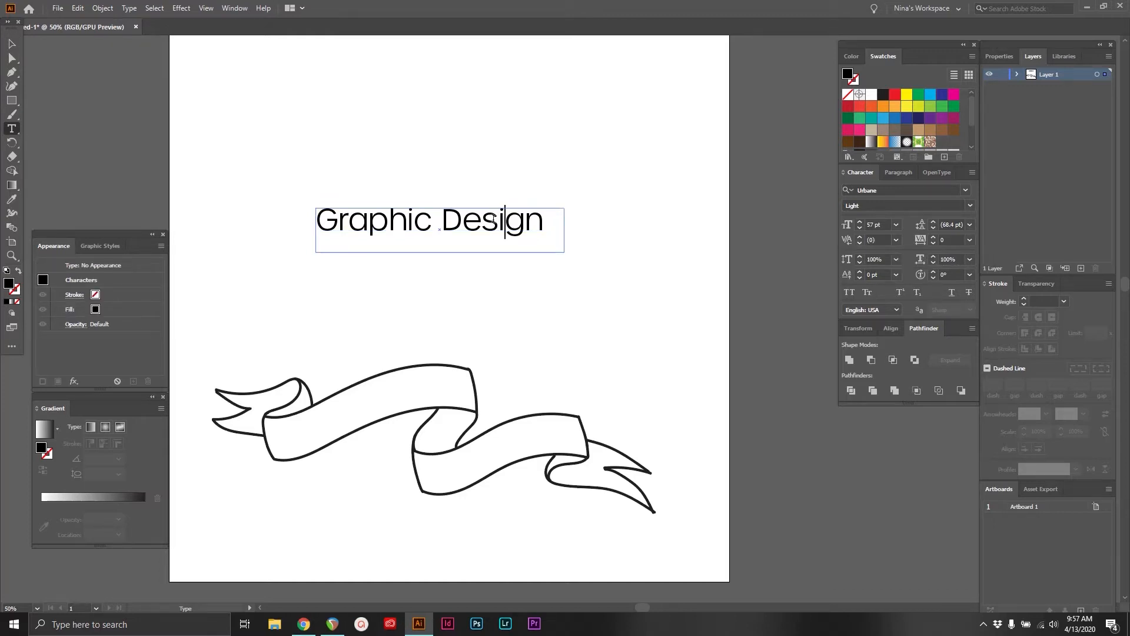
click(860, 243)
click(860, 243)
click(860, 243)
click(860, 243)
click(860, 243)
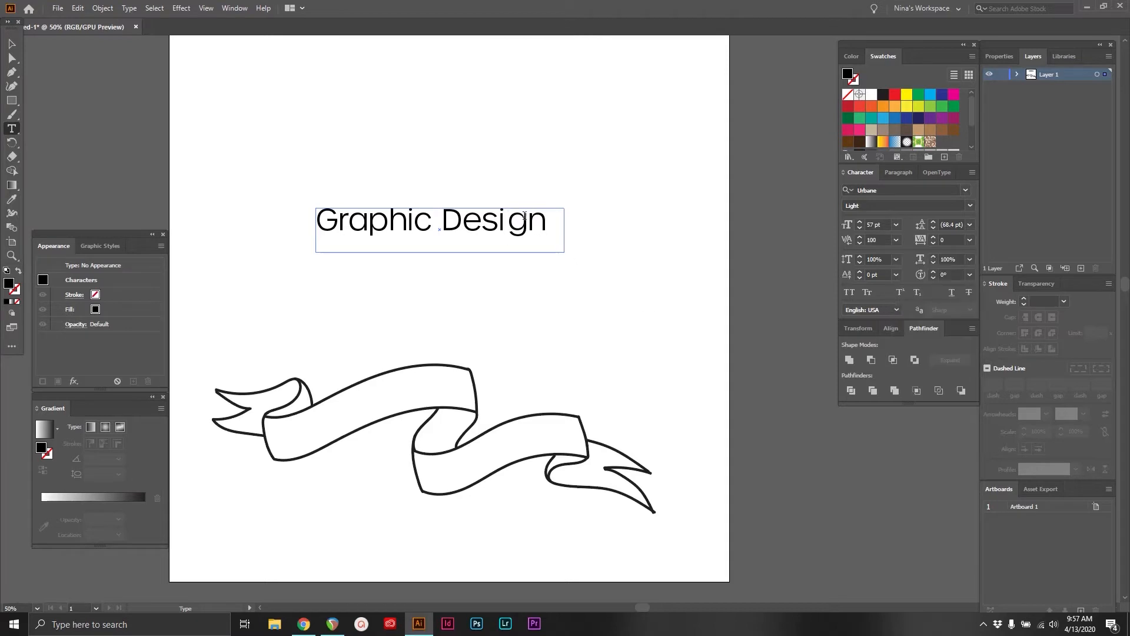
key(ctrl+z)
Set the tracking of "Graphic Design" to 75 and widen its text frame to make room for both words
drag(543, 225, 281, 223)
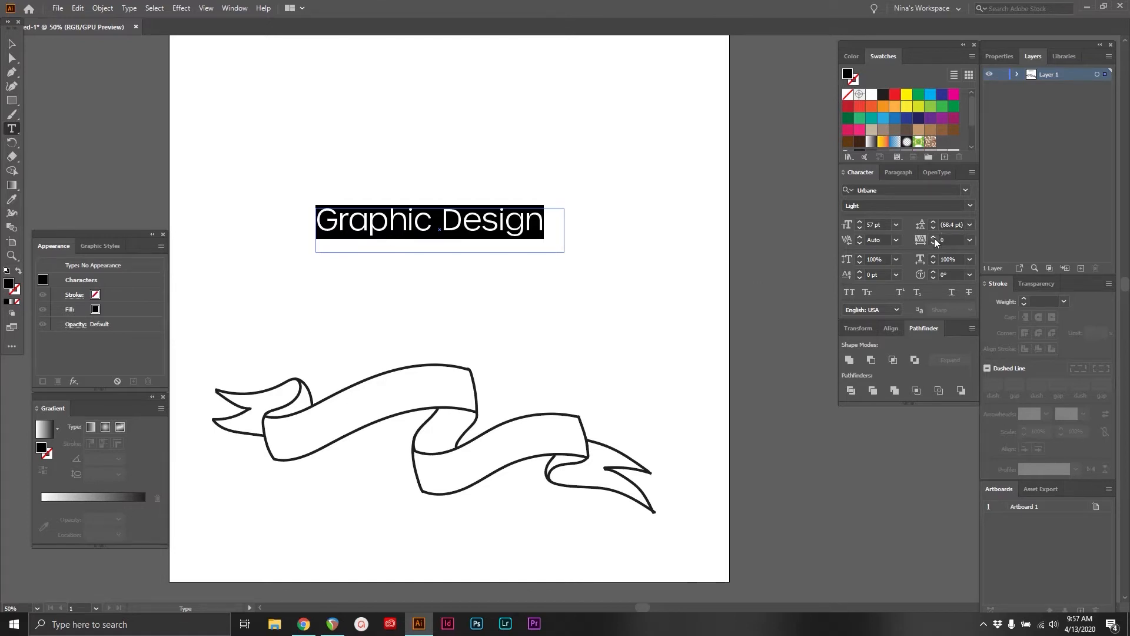
click(969, 240)
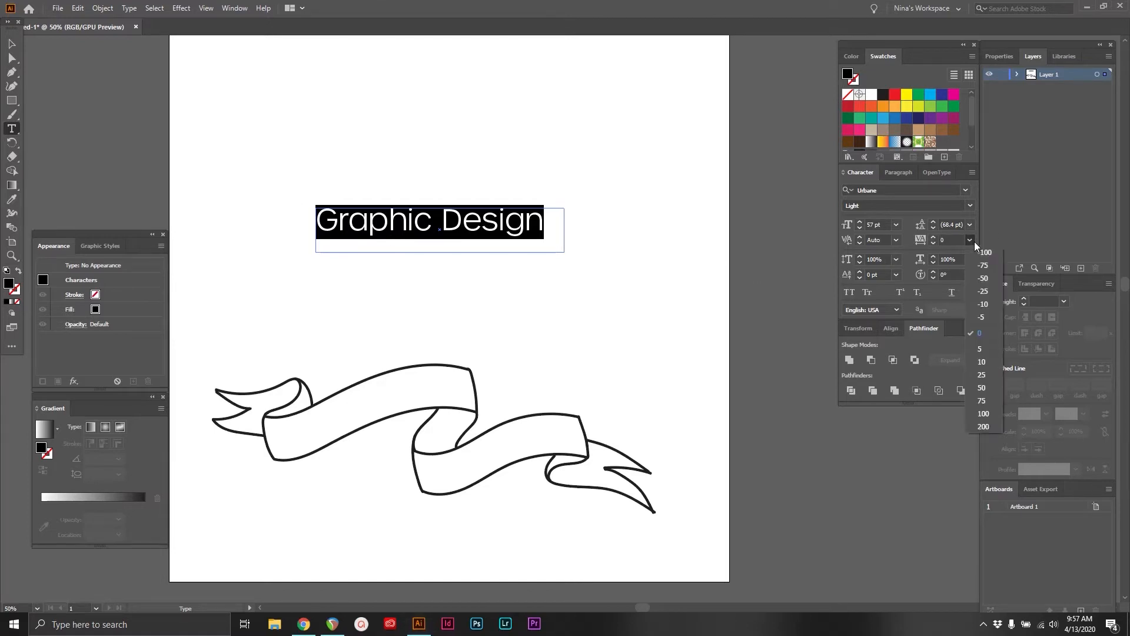
click(994, 404)
key(Escape)
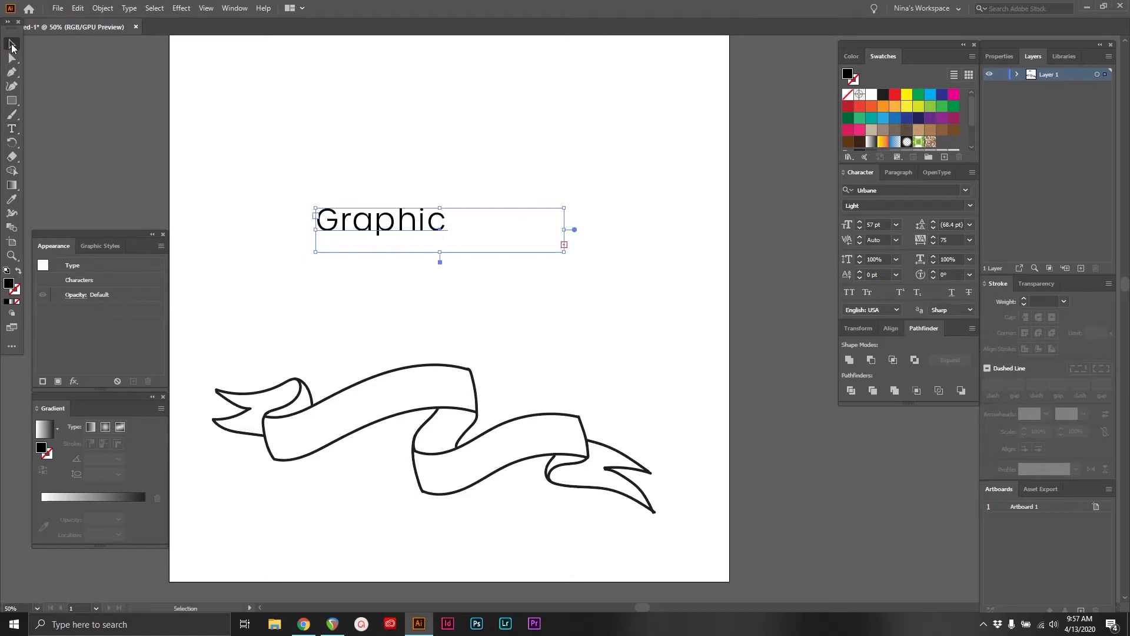
mouse_move(592, 254)
mouse_down()
mouse_move(638, 253)
mouse_move(610, 246)
mouse_up()
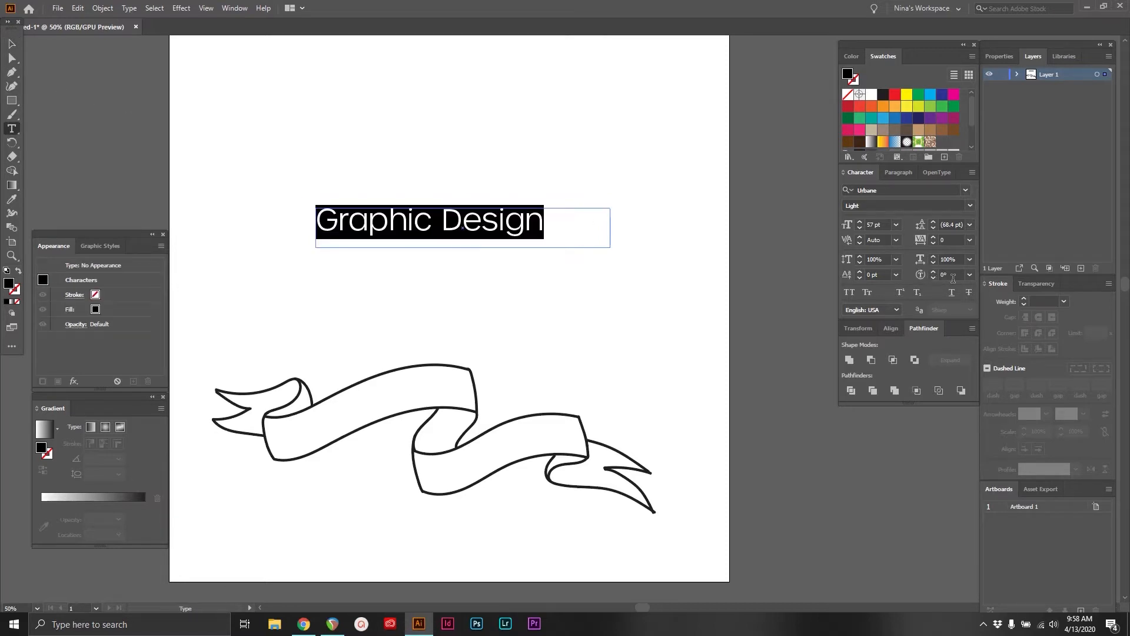
Preview the vertical and horizontal scale presets on "Graphic Design" and keep the horizontal scale at 100%
click(894, 260)
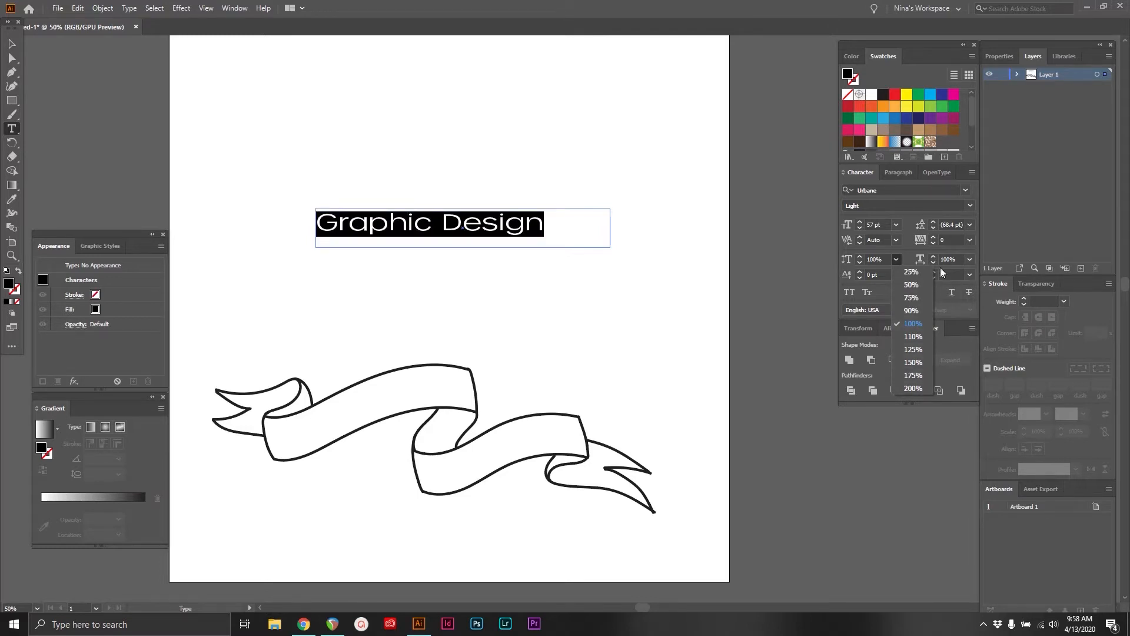
click(970, 260)
click(970, 260)
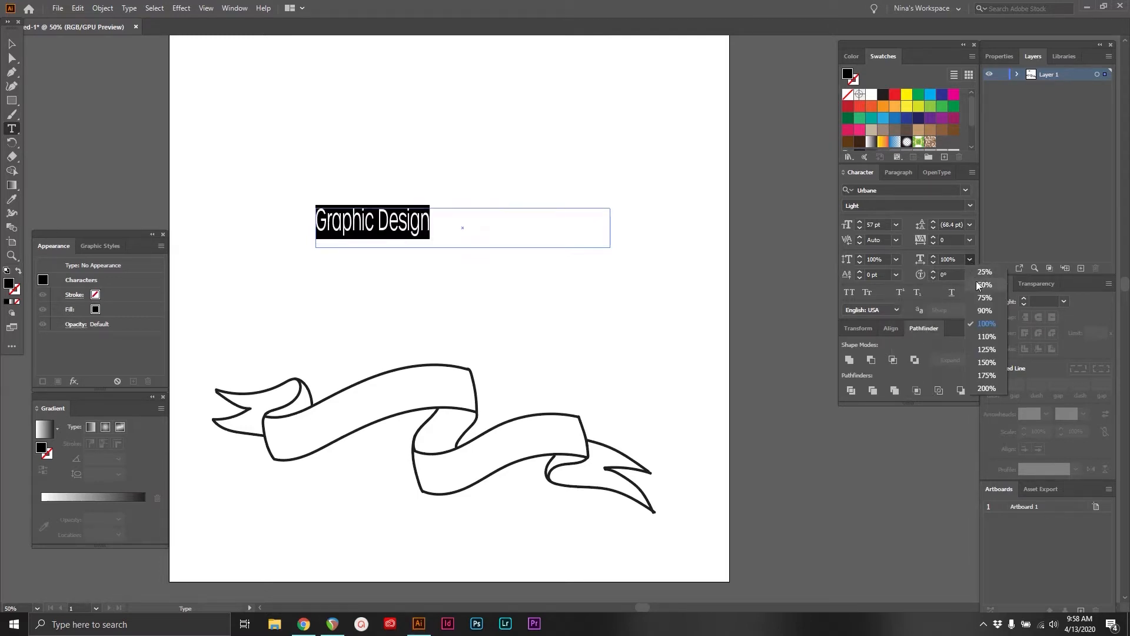
click(995, 326)
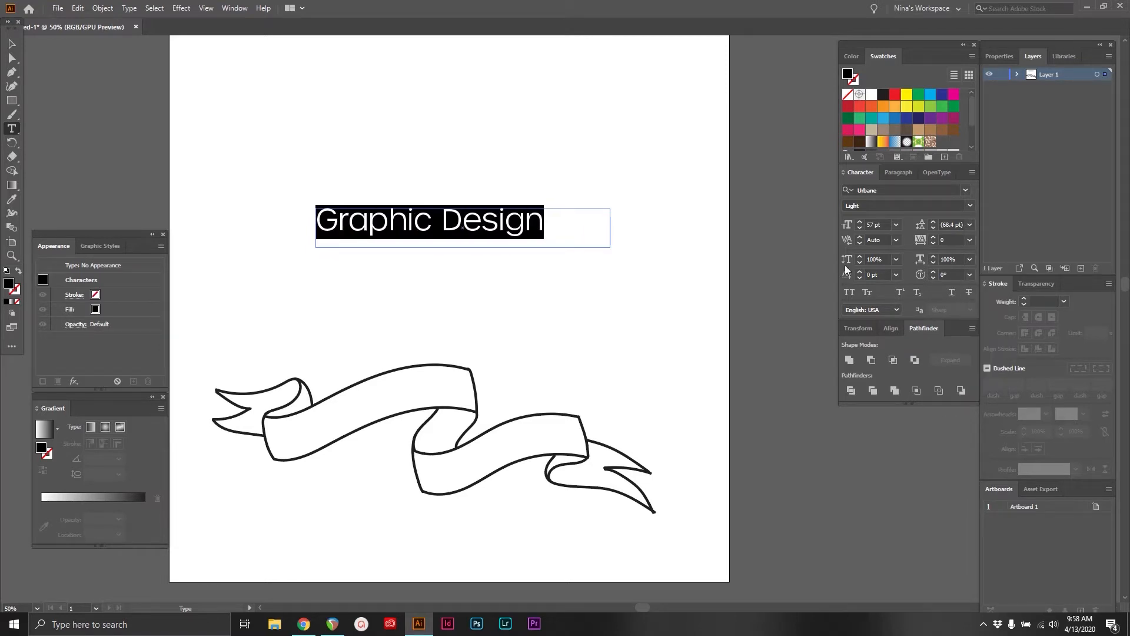
Preview the -12 pt baseline shift on the word "Design" without applying it
click(556, 219)
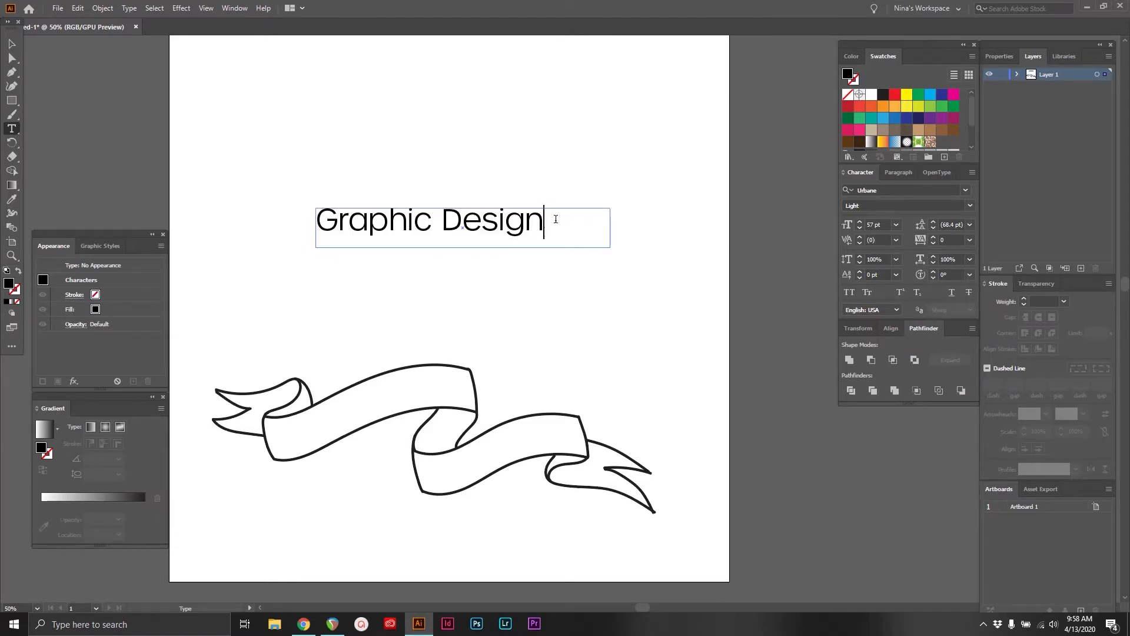
key(ctrl+a)
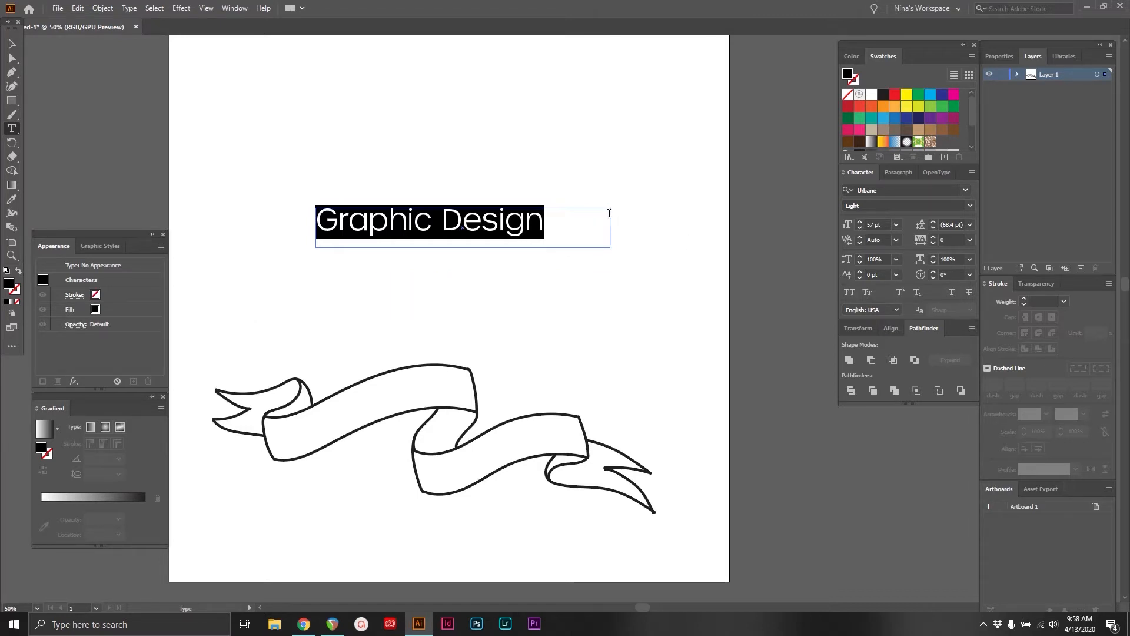
click(565, 224)
double_click(468, 205)
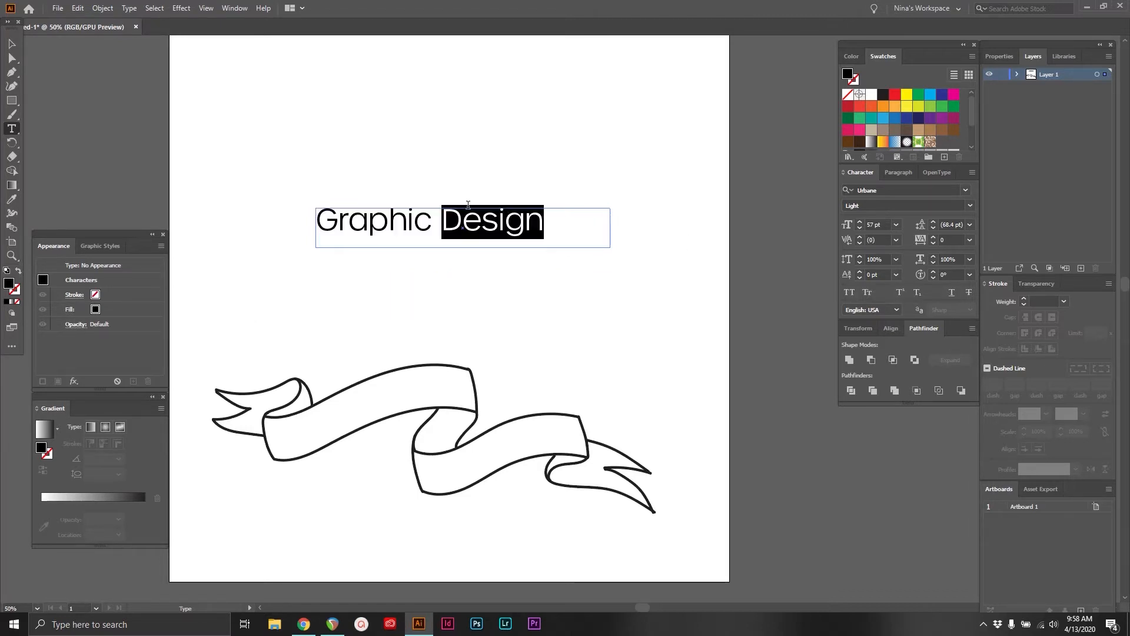
click(896, 274)
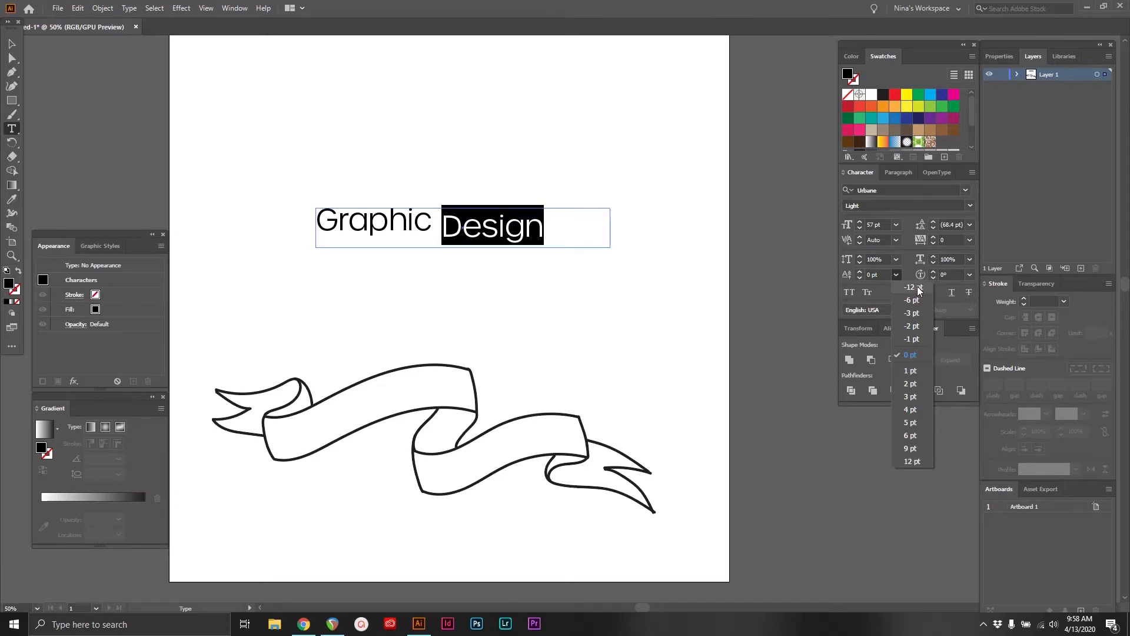
mouse_move(545, 223)
mouse_down()
mouse_move(443, 222)
mouse_move(544, 229)
mouse_up()
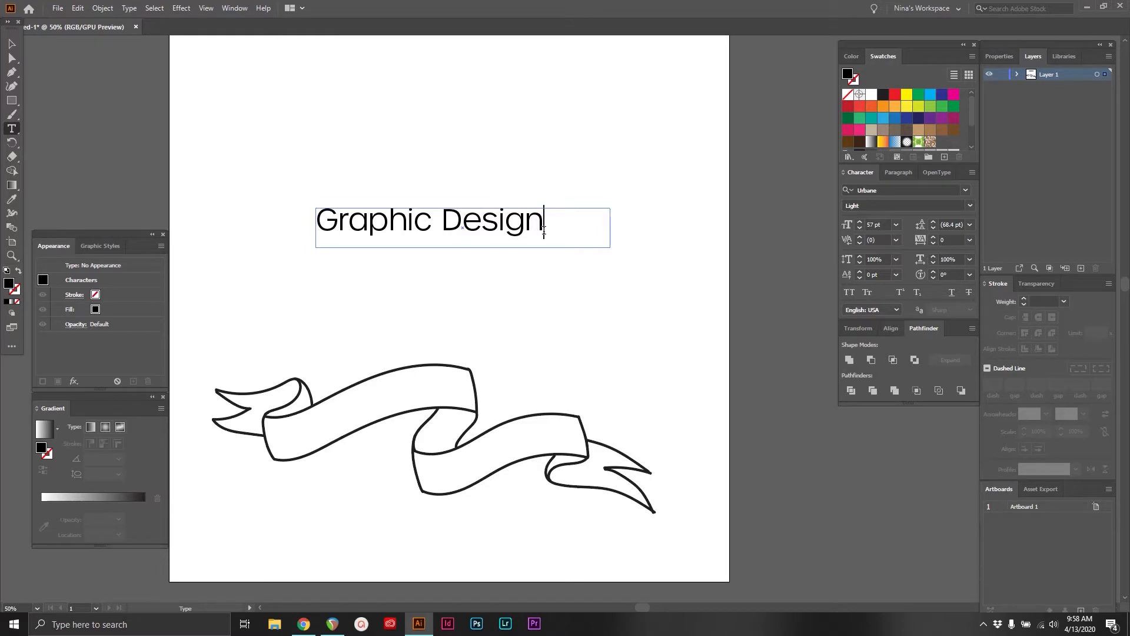
Try the sample text "H2O 1st", changing the baseline shift of "st" and reducing its font size
text(1st)
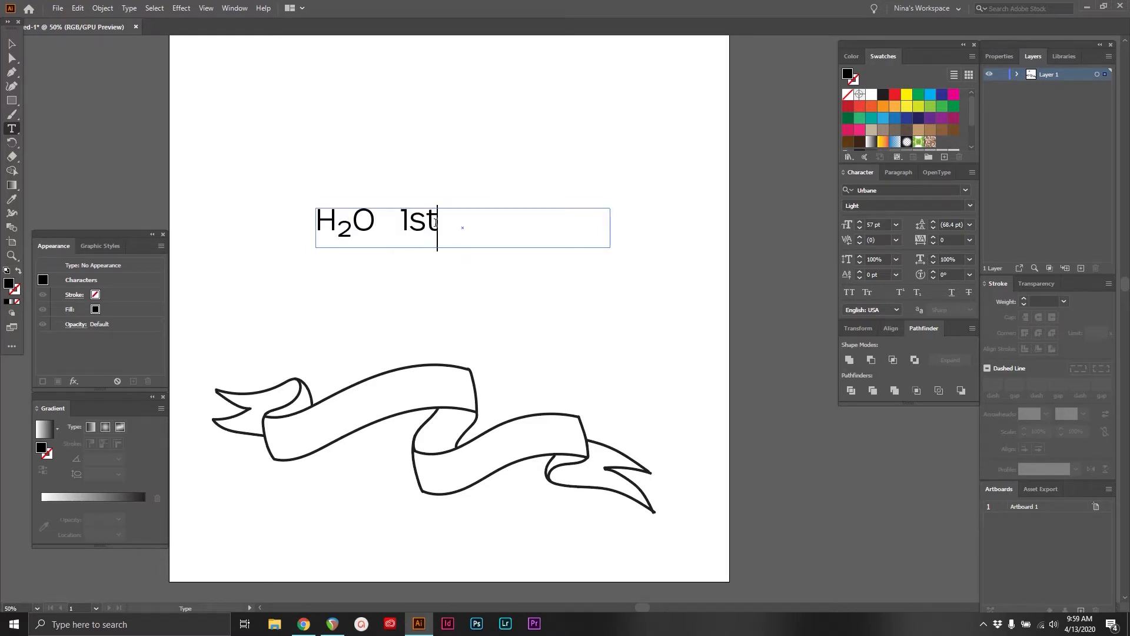
key(shift+Left)
key(shift+Left)
click(896, 275)
click(906, 352)
click(859, 228)
click(859, 228)
click(860, 229)
click(859, 228)
click(859, 228)
click(860, 228)
click(859, 229)
click(860, 229)
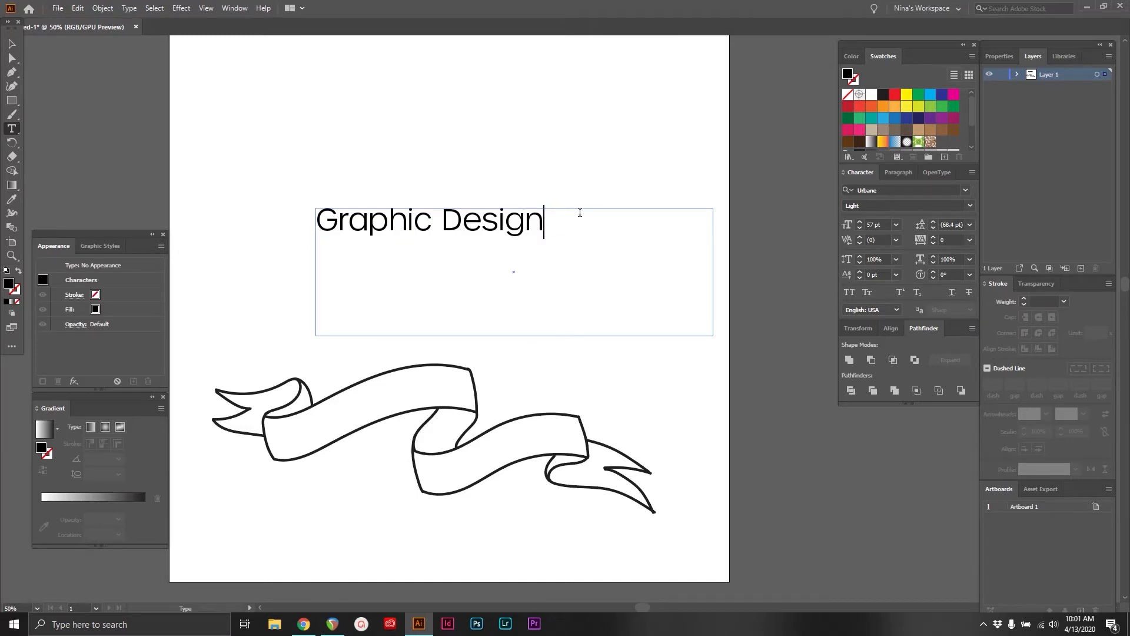
Try adding "1st" after "Graphic Design" with its "st" formatted as superscript
text(1st)
drag(589, 219, 561, 219)
click(901, 294)
click(598, 222)
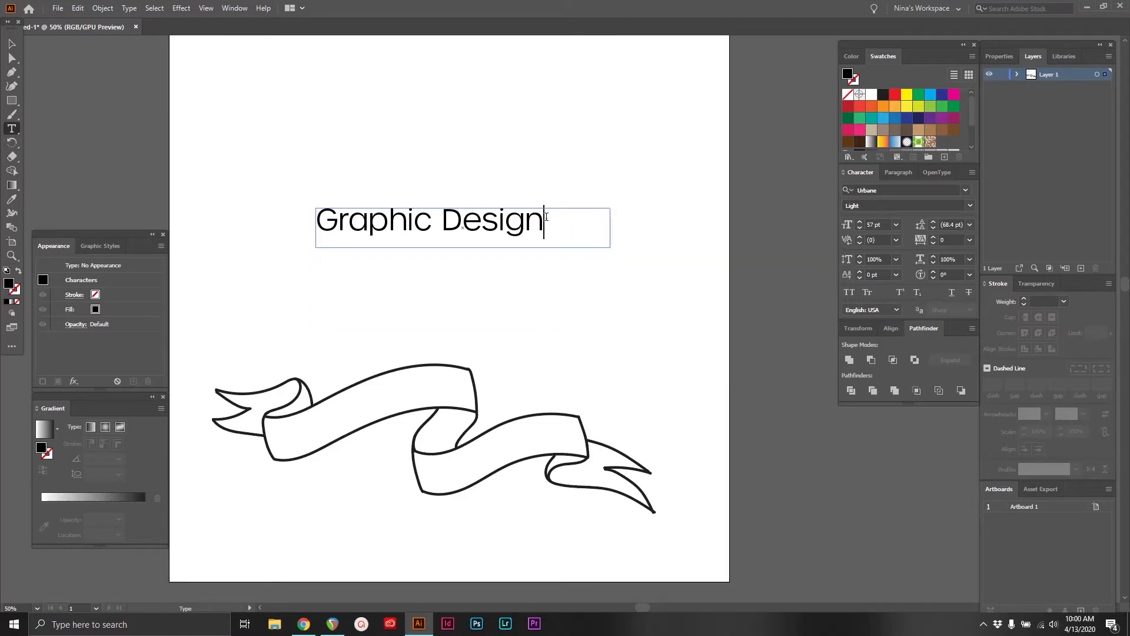
Preview the character rotation presets on the word "Design" and restore the word's original state
drag(544, 223, 442, 223)
click(969, 274)
key(BackSpace)
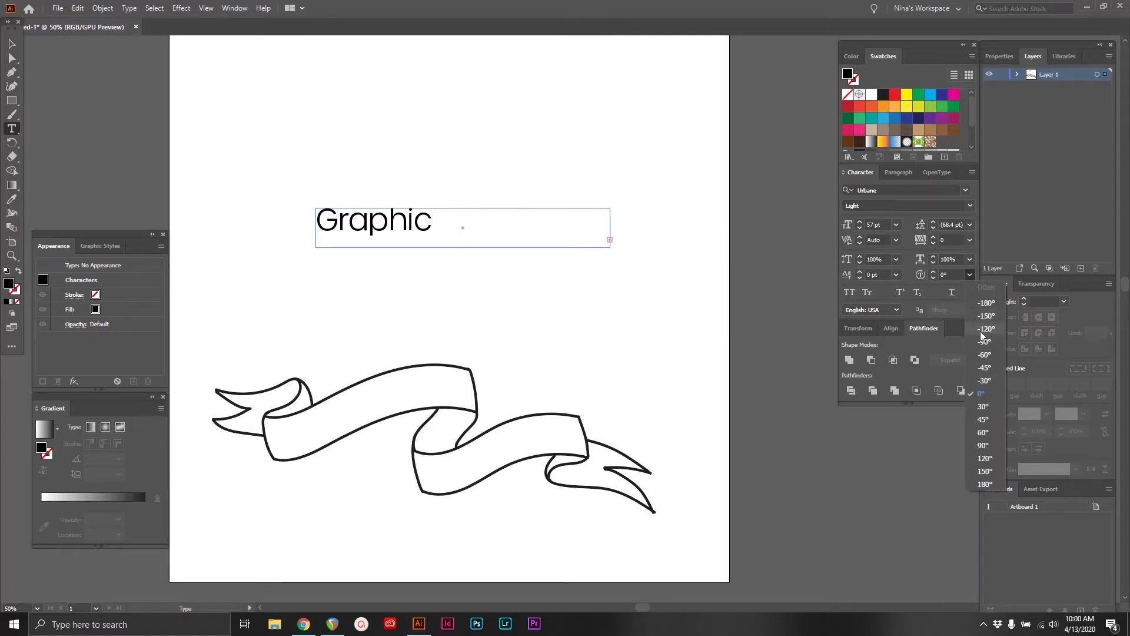
key(ctrl+z)
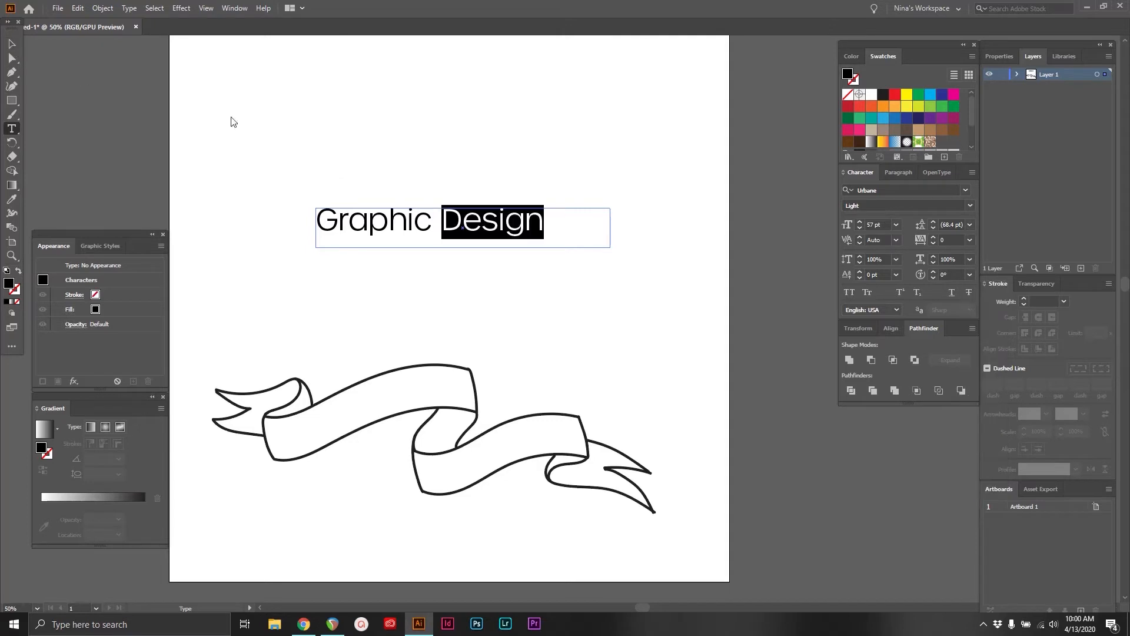
Enlarge the "Graphic Design" text frame in width and height, extending it close to the artboard's edge and the ribbon
key(Escape)
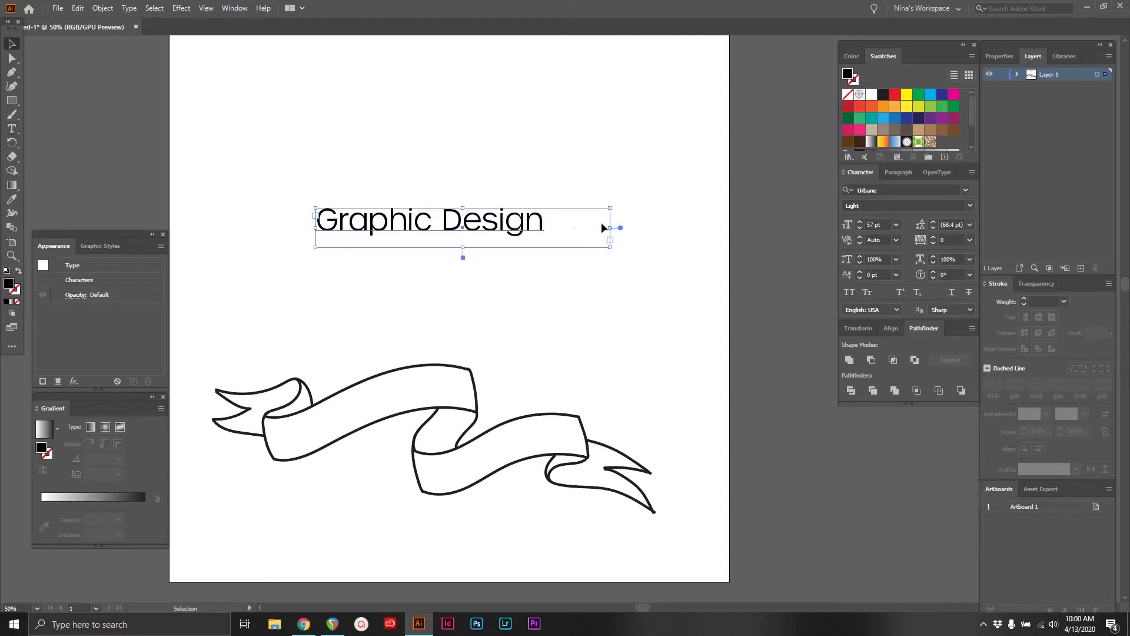
drag(612, 246, 712, 335)
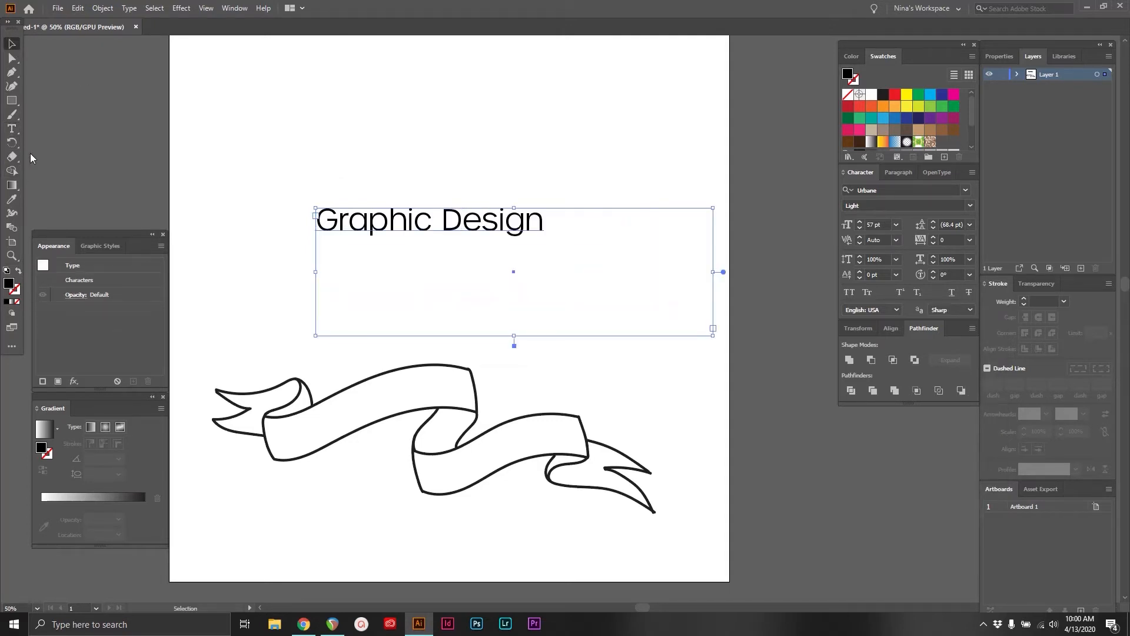
Try rotating the characters of "Design" by -45° and tightening the word's tracking
click(13, 127)
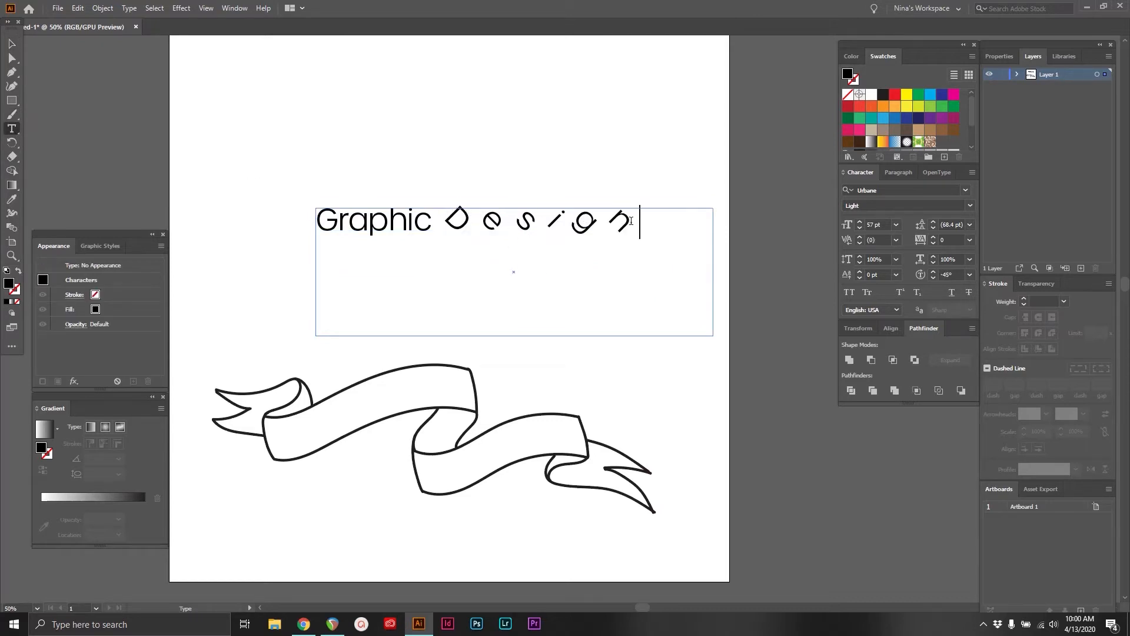
click(612, 221)
drag(644, 215, 446, 215)
click(934, 243)
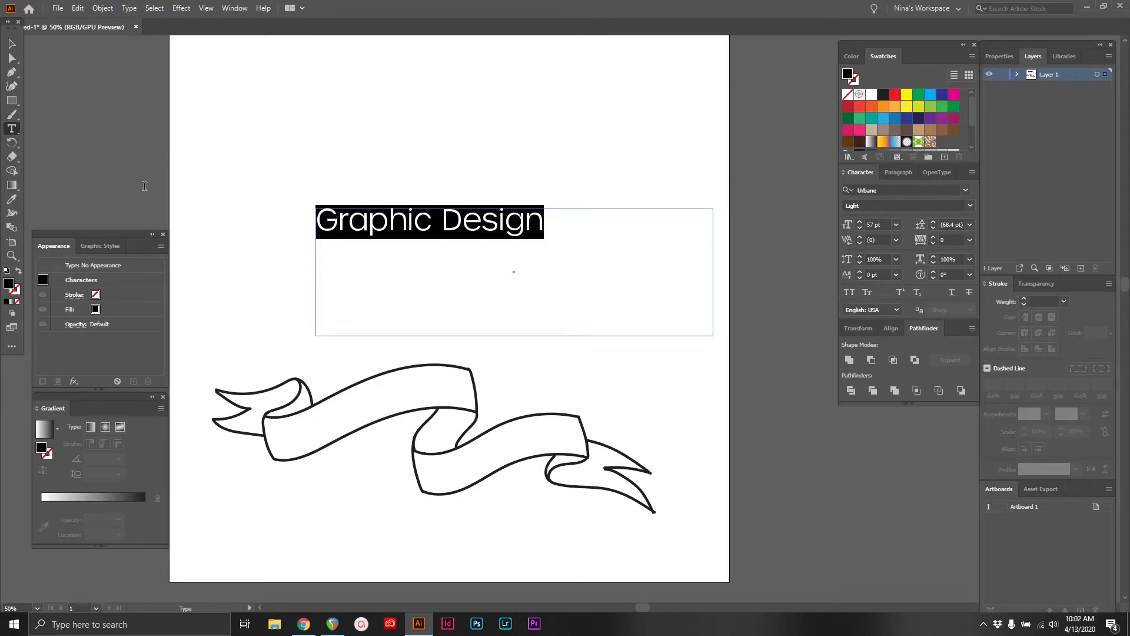
Apply All Caps to "Graphic Design", and replace it with Small Caps
click(850, 294)
click(573, 214)
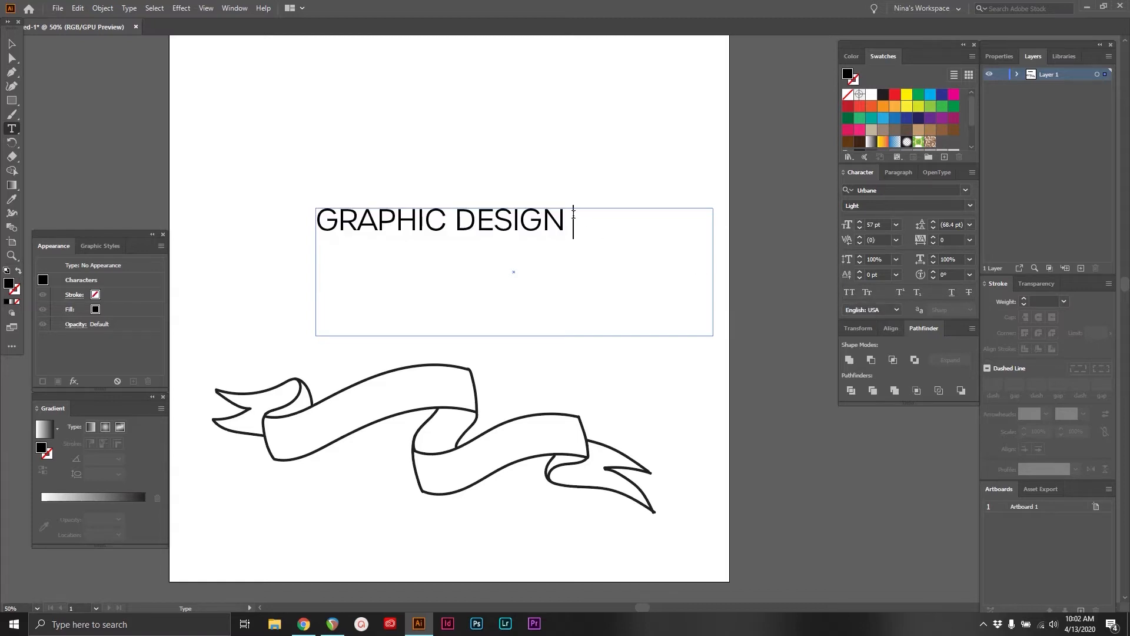
drag(582, 218, 315, 219)
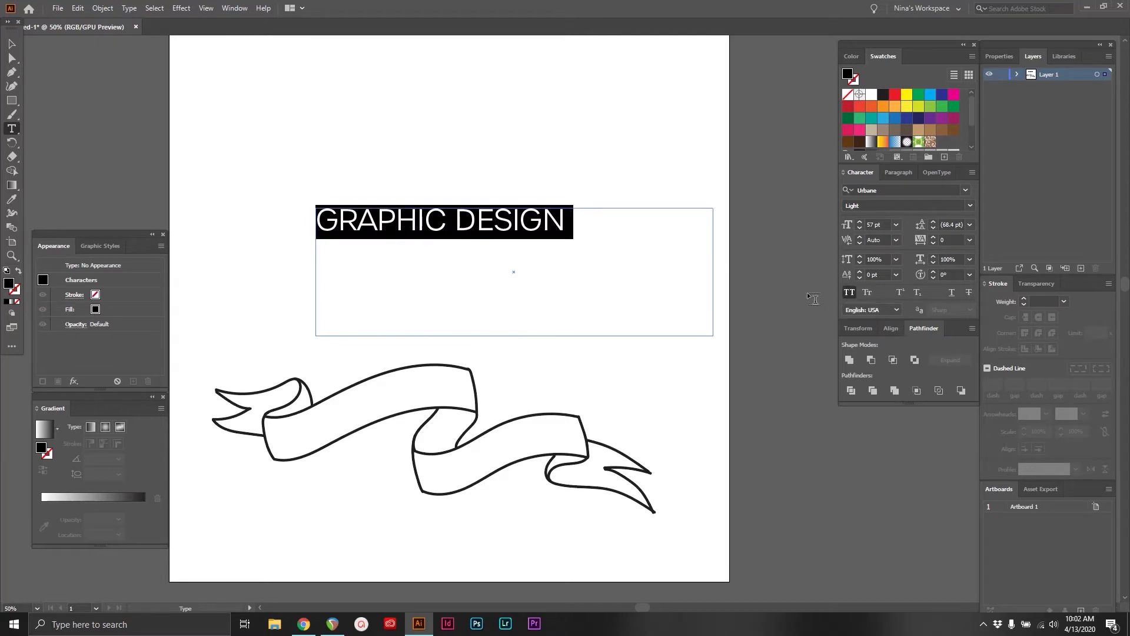
click(850, 293)
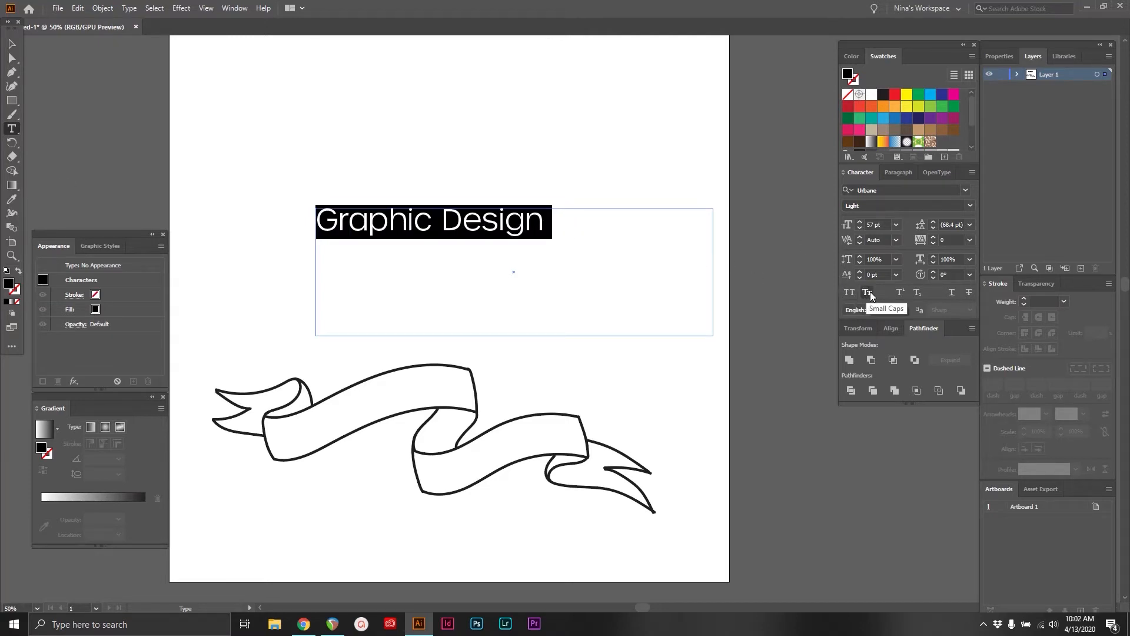
click(868, 293)
click(542, 228)
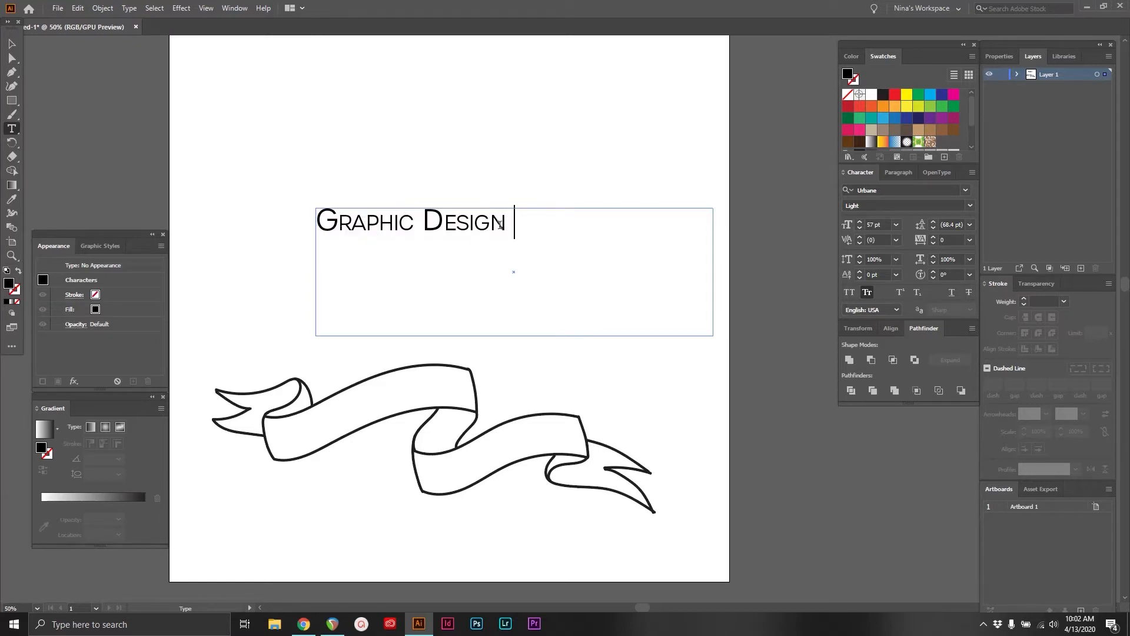
Try underline and strikethrough on "Graphic Design", and turn off its Small Caps
triple_click(339, 217)
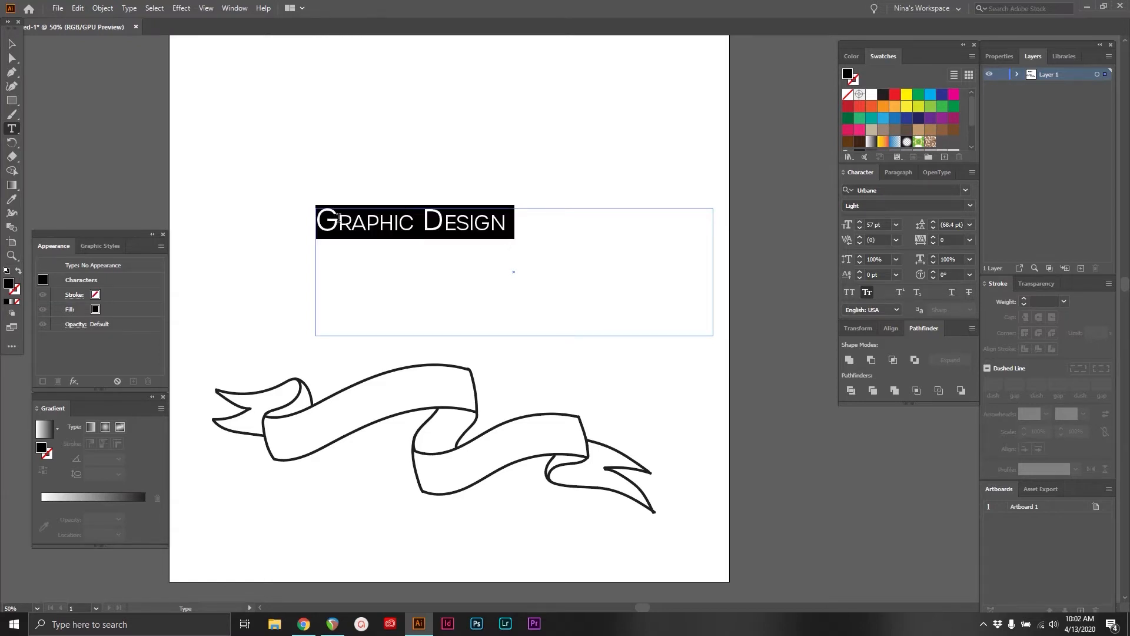
click(951, 292)
click(952, 292)
click(969, 292)
click(969, 292)
click(866, 291)
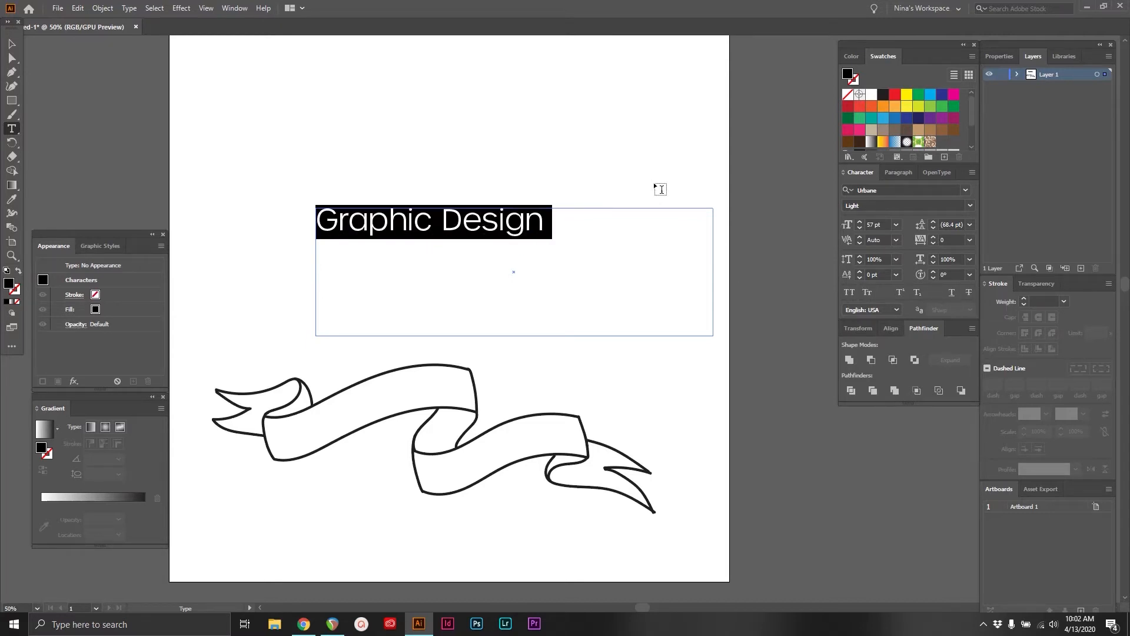
Try right and left paragraph alignment on "Graphic Design", and center the text in its frame
click(972, 171)
click(899, 173)
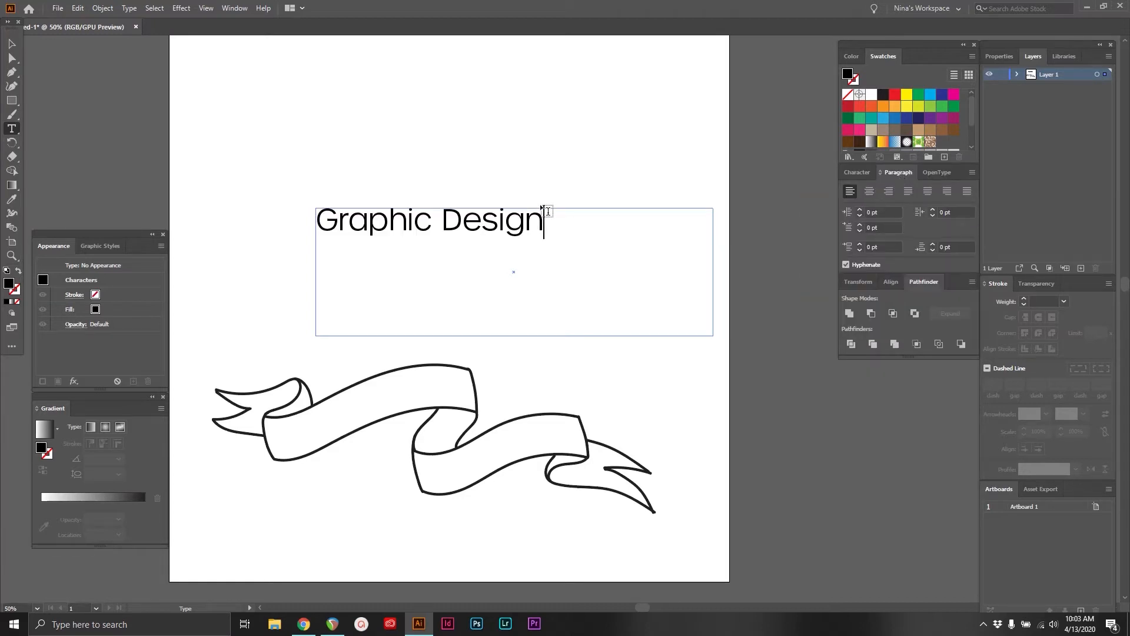
key(ctrl+a)
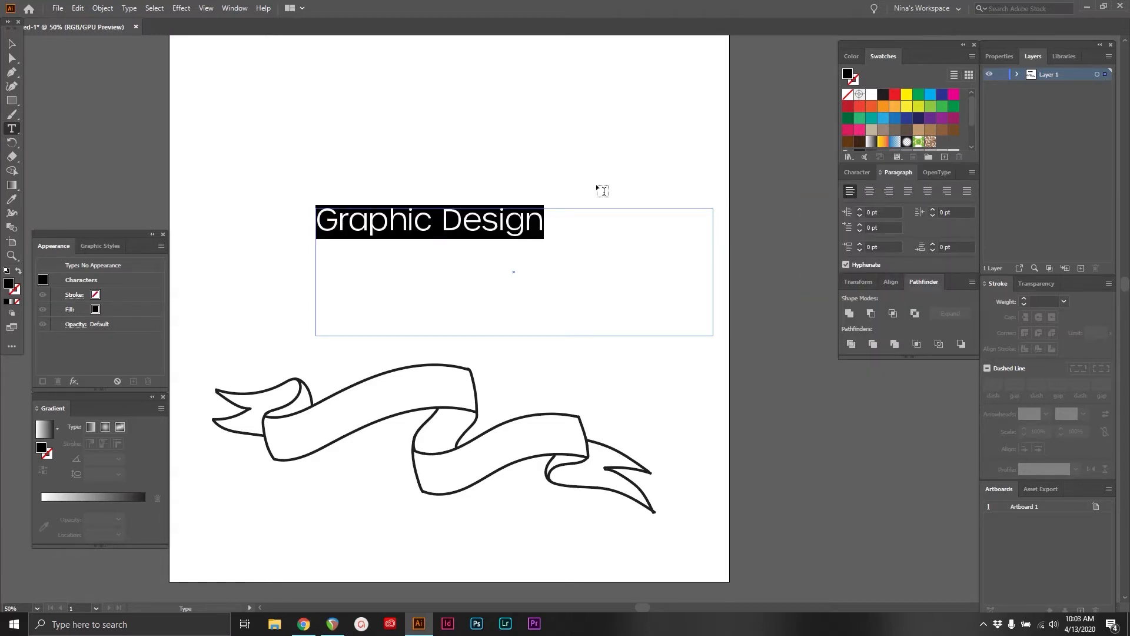
click(869, 192)
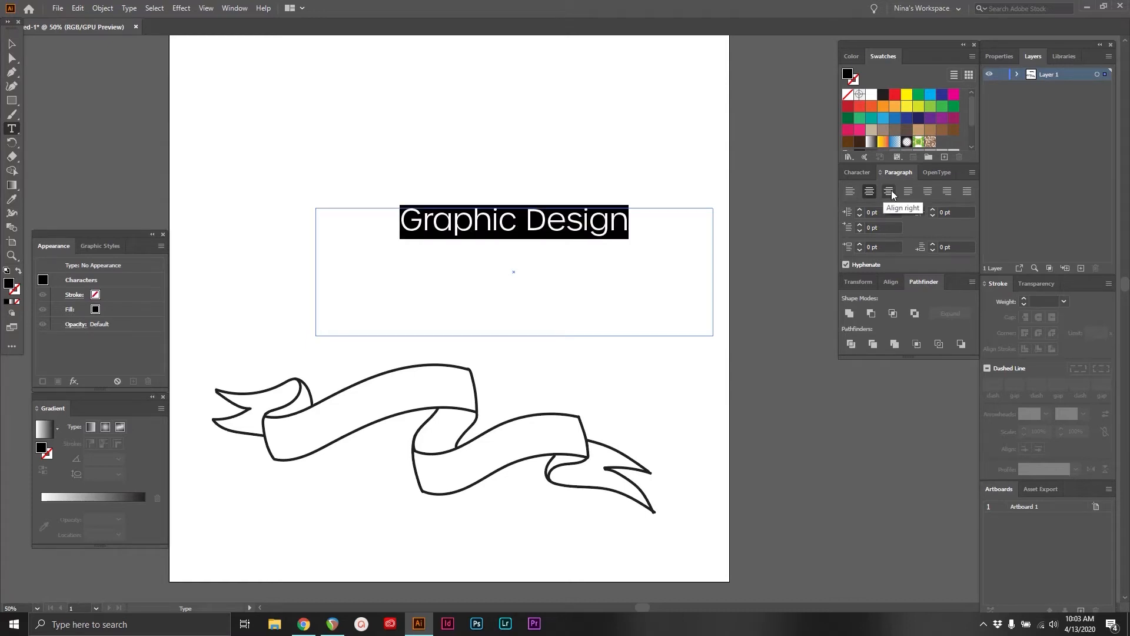
click(889, 191)
click(849, 192)
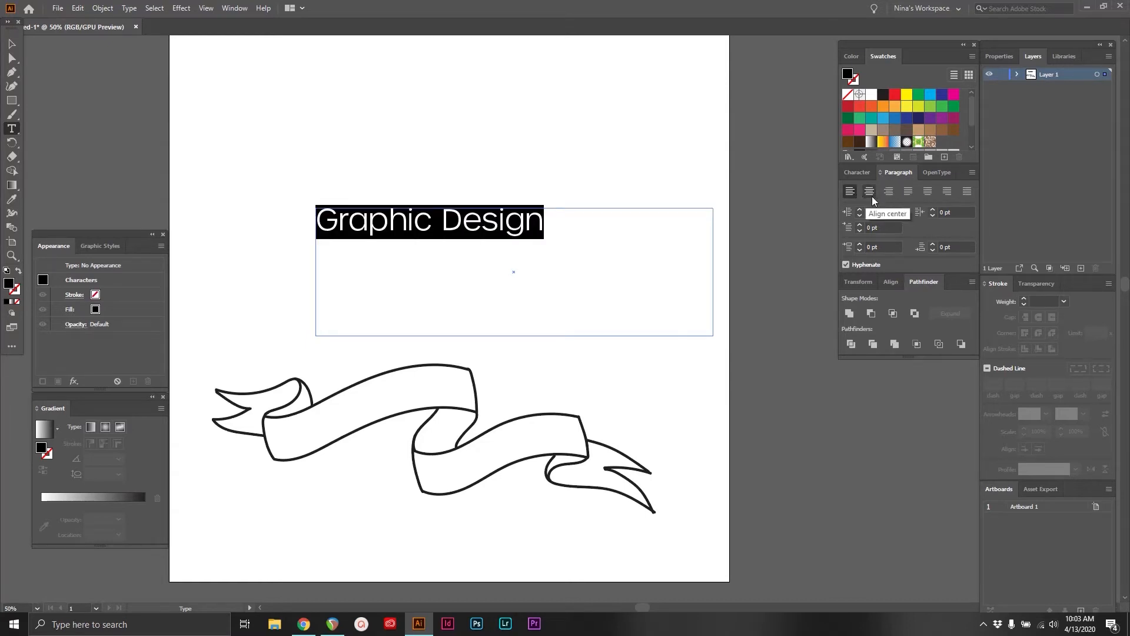
click(869, 192)
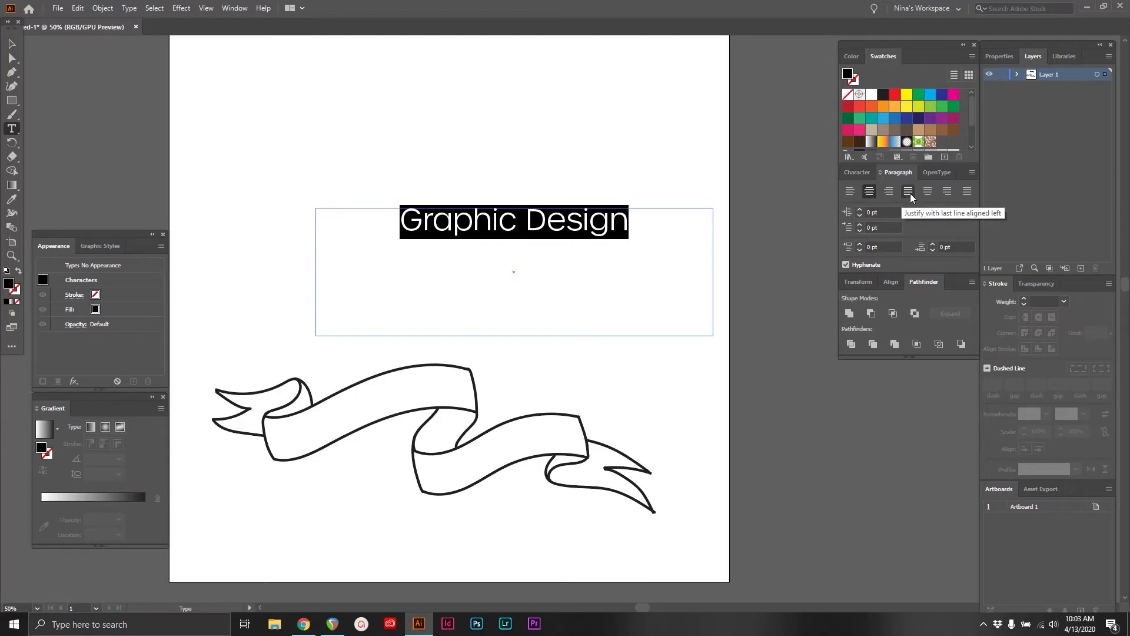
click(631, 227)
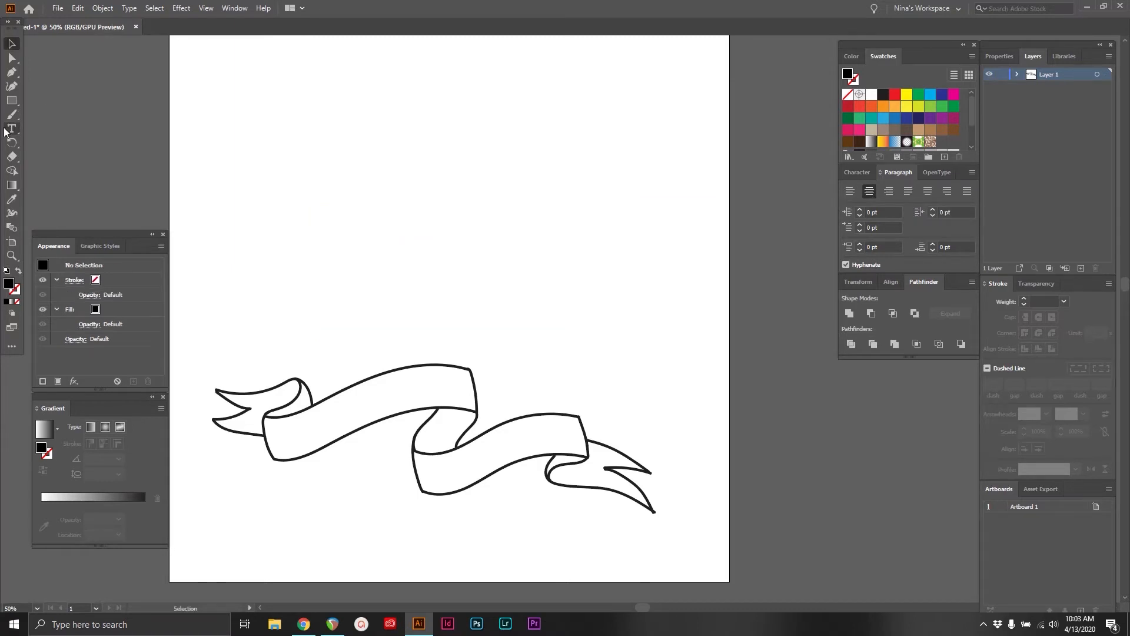
Create a large frame of placeholder text above the ribbon and justify it with the last line aligned left
click(13, 119)
click(16, 129)
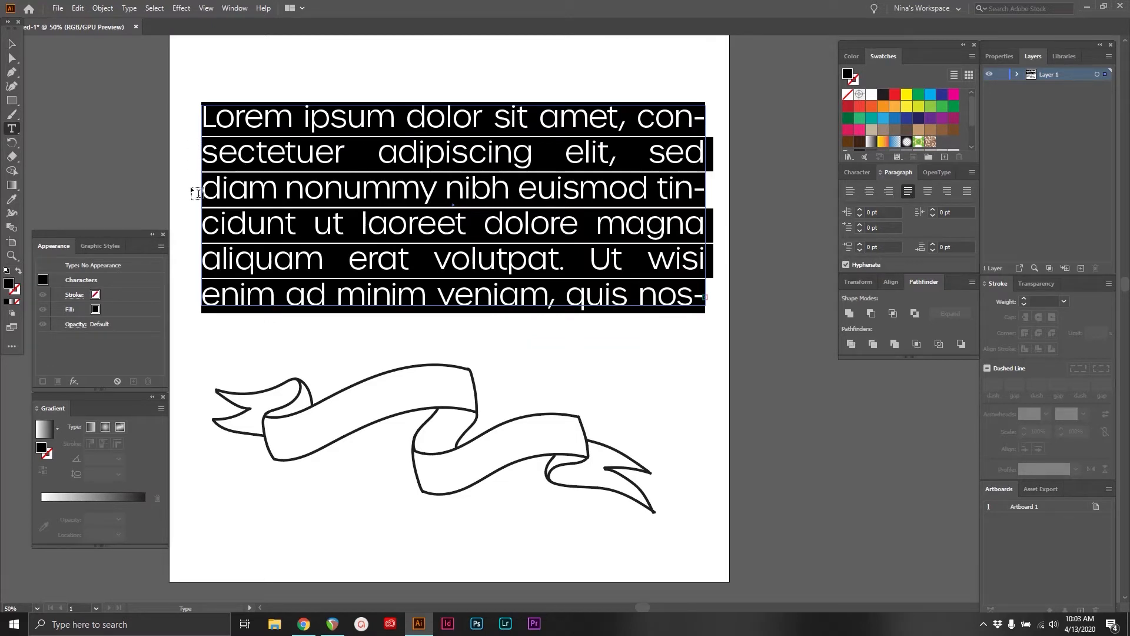
click(849, 192)
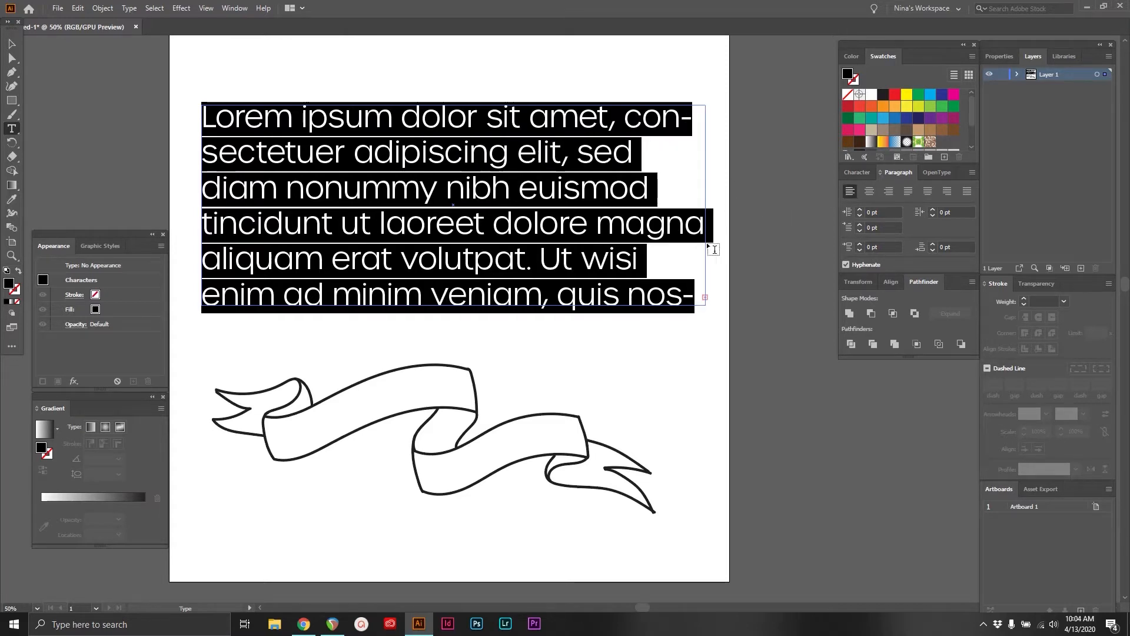
click(907, 191)
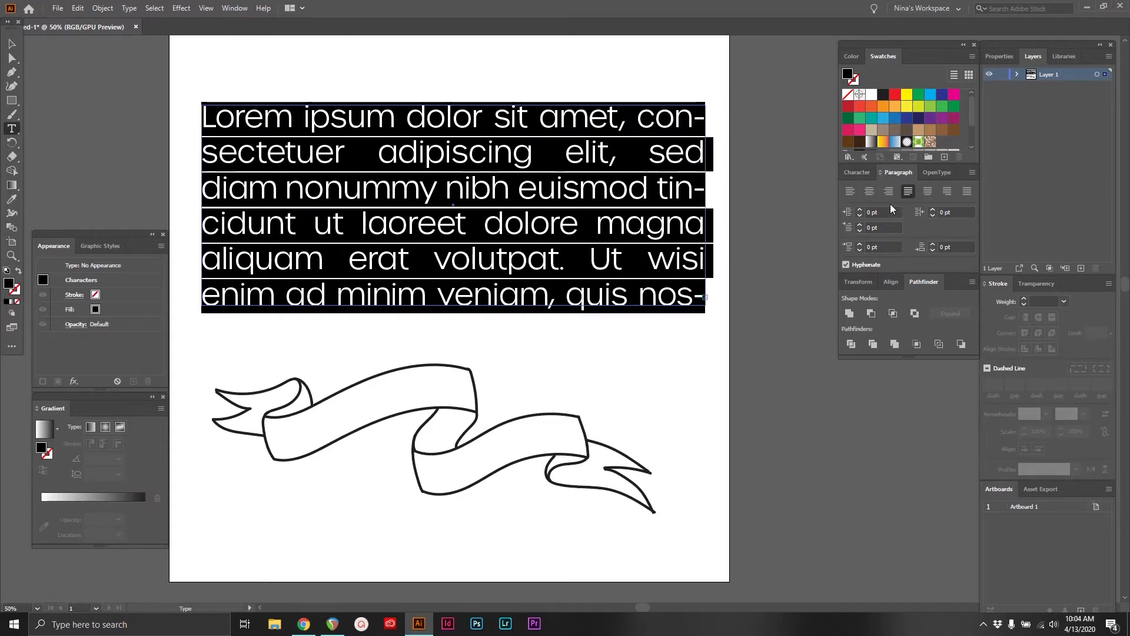
Turn off hyphenation for the placeholder paragraph and reduce its font size until all the text fits in the frame
click(845, 265)
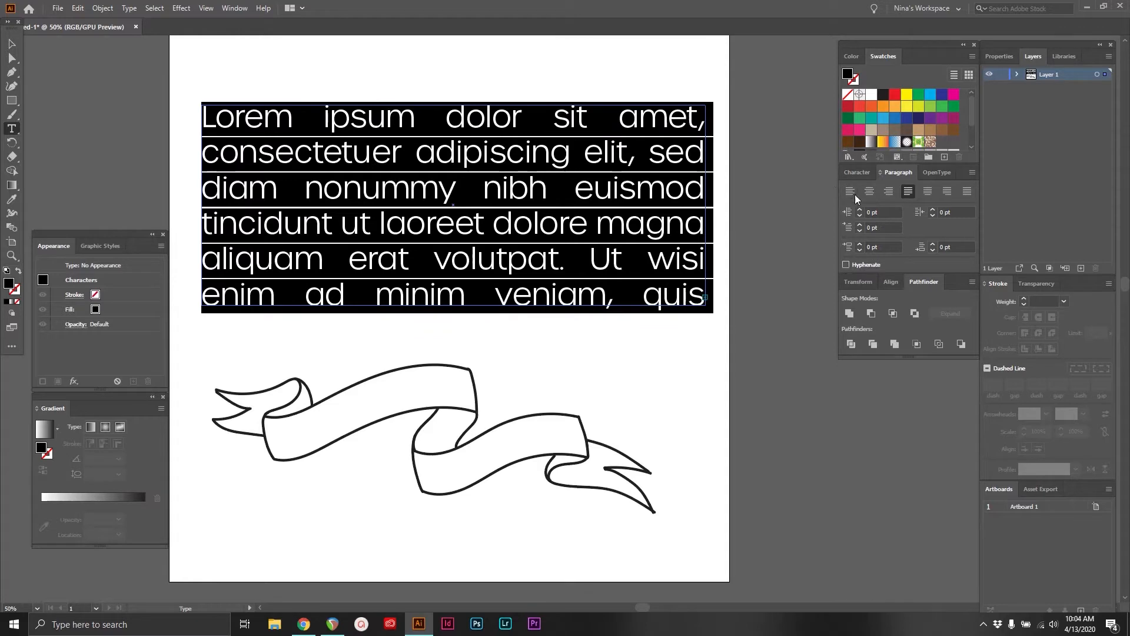
click(857, 172)
click(860, 228)
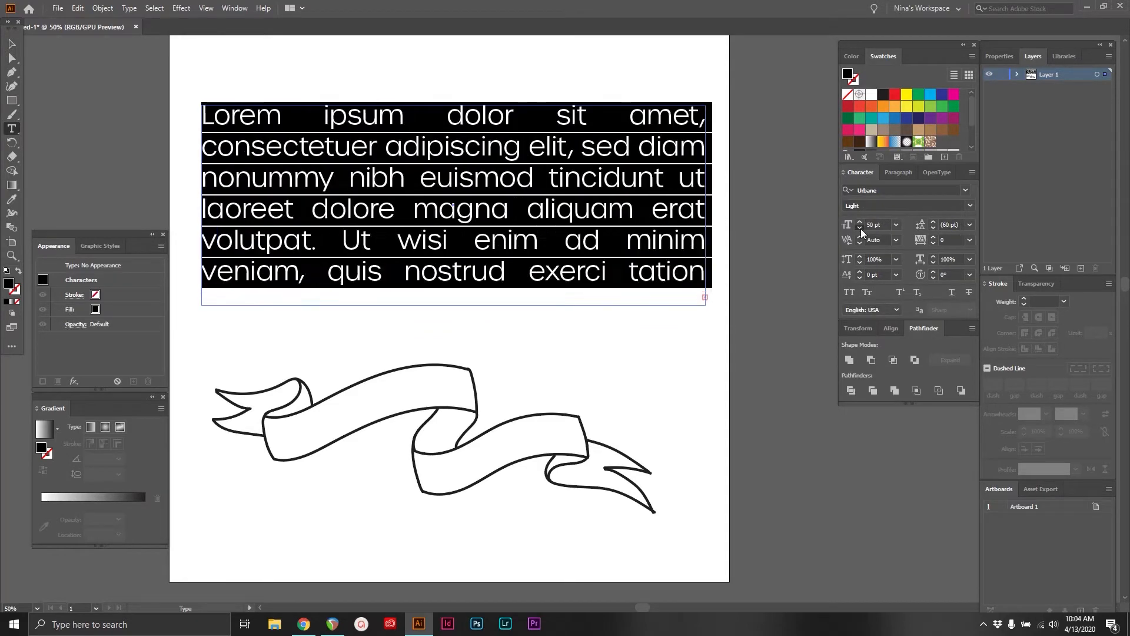
Compare the left-aligned and centered last-line justifications, and justify the placeholder paragraph with its last line centered
click(898, 172)
click(928, 191)
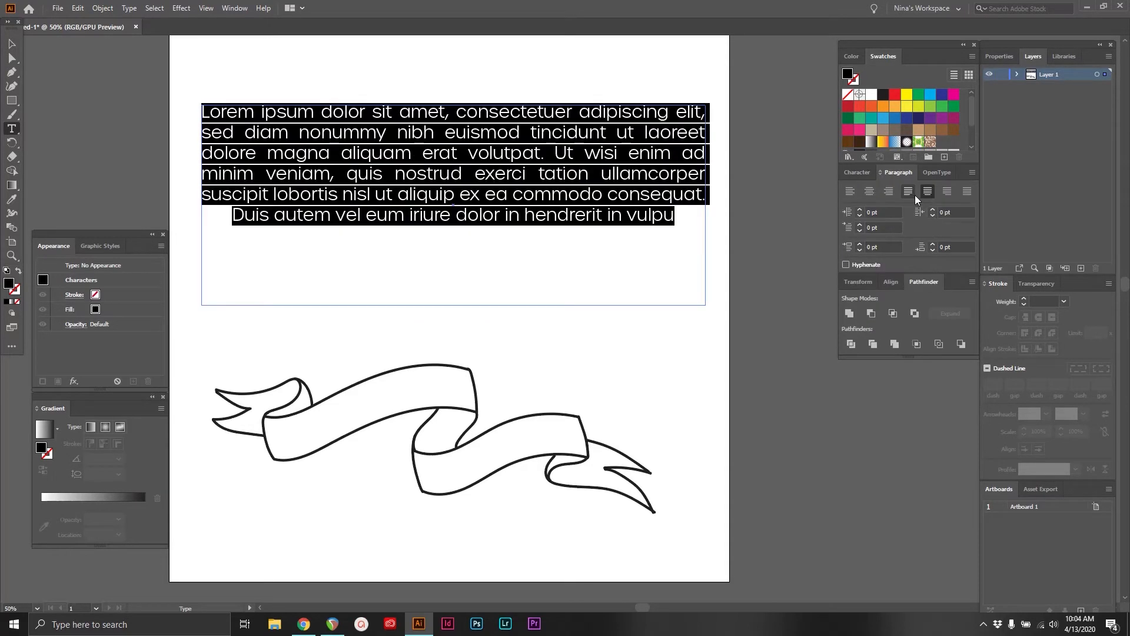
click(907, 193)
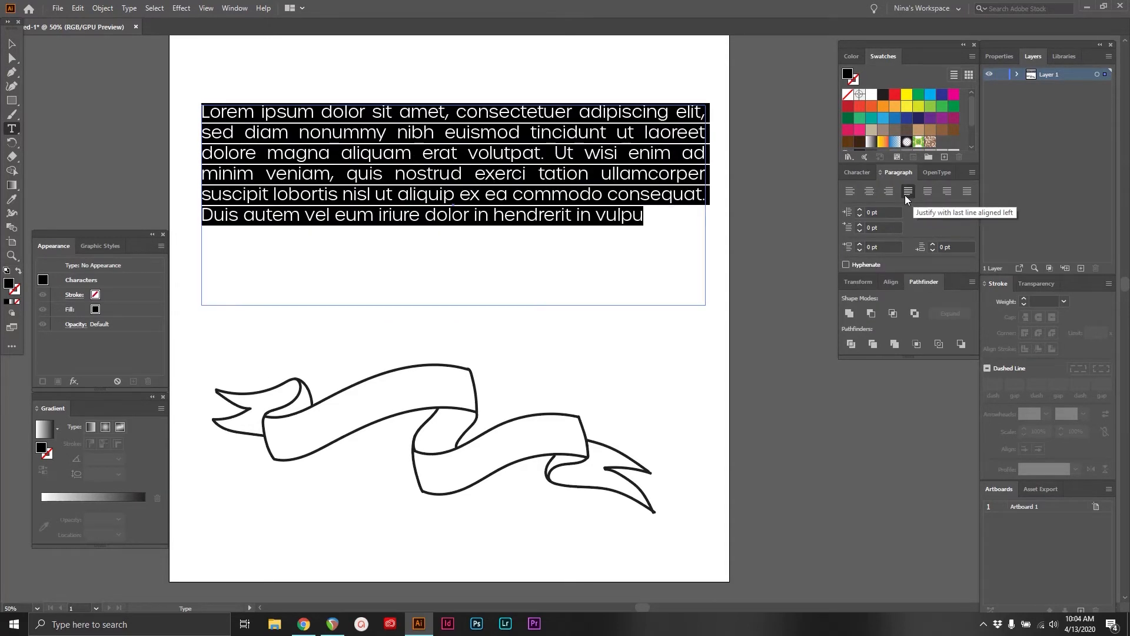
click(928, 191)
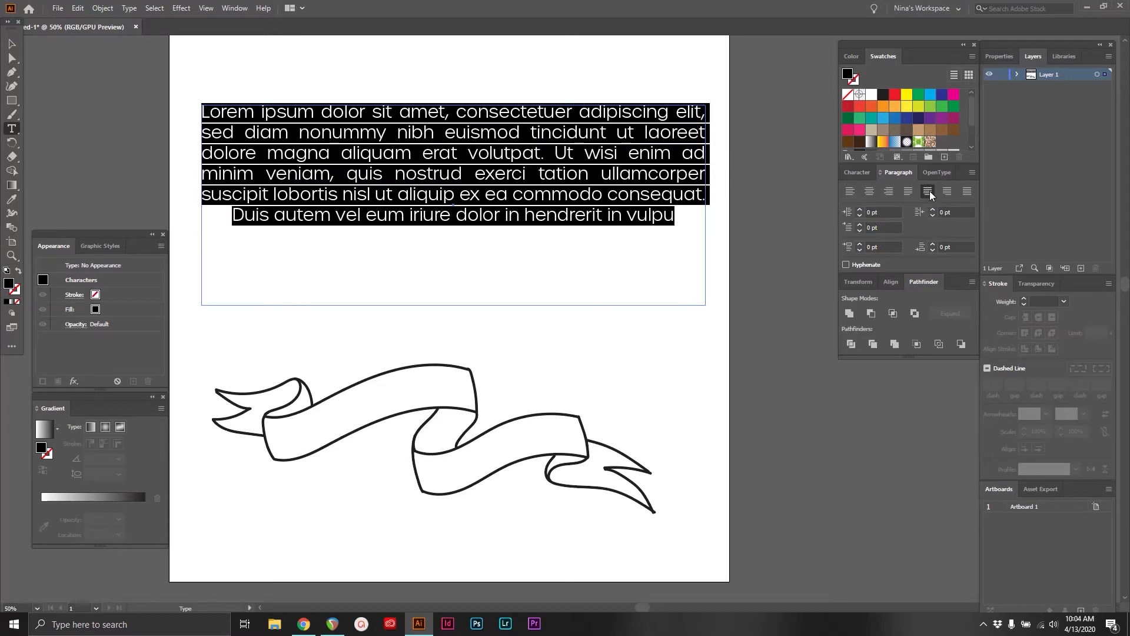
Compare right-aligned last-line and full justification on the placeholder paragraph, and delete its text
click(947, 192)
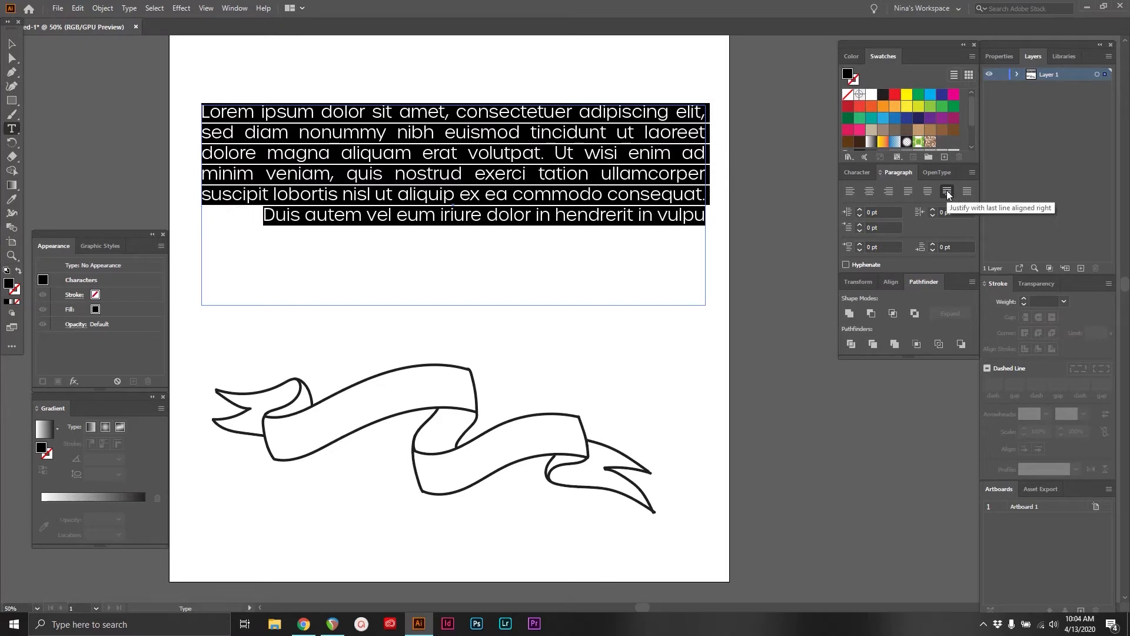
click(966, 192)
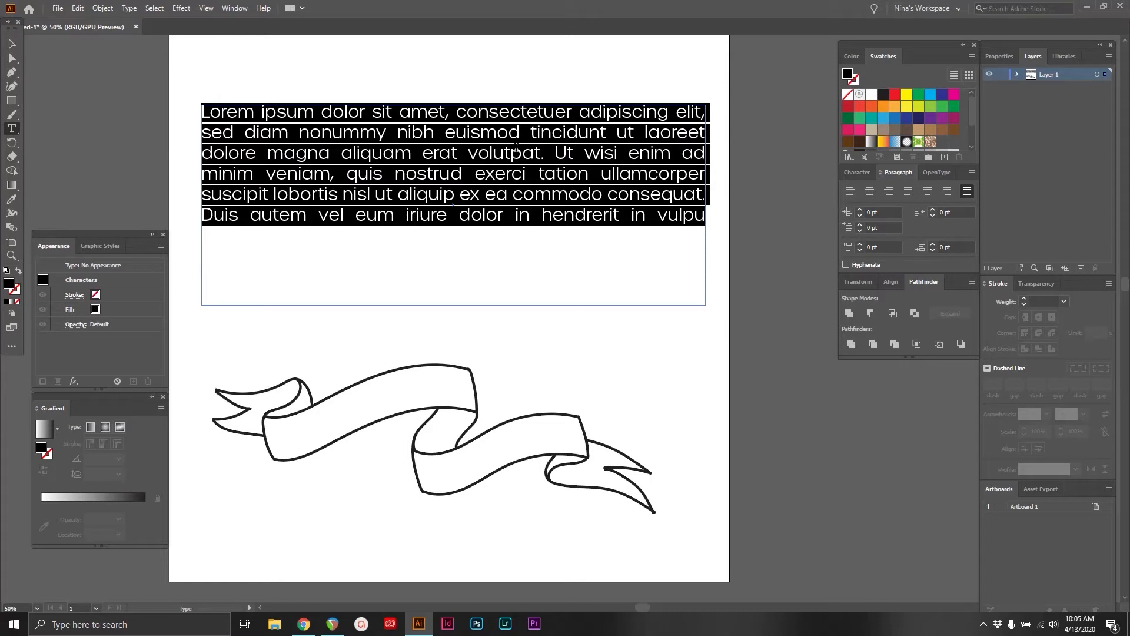
key(BackSpace)
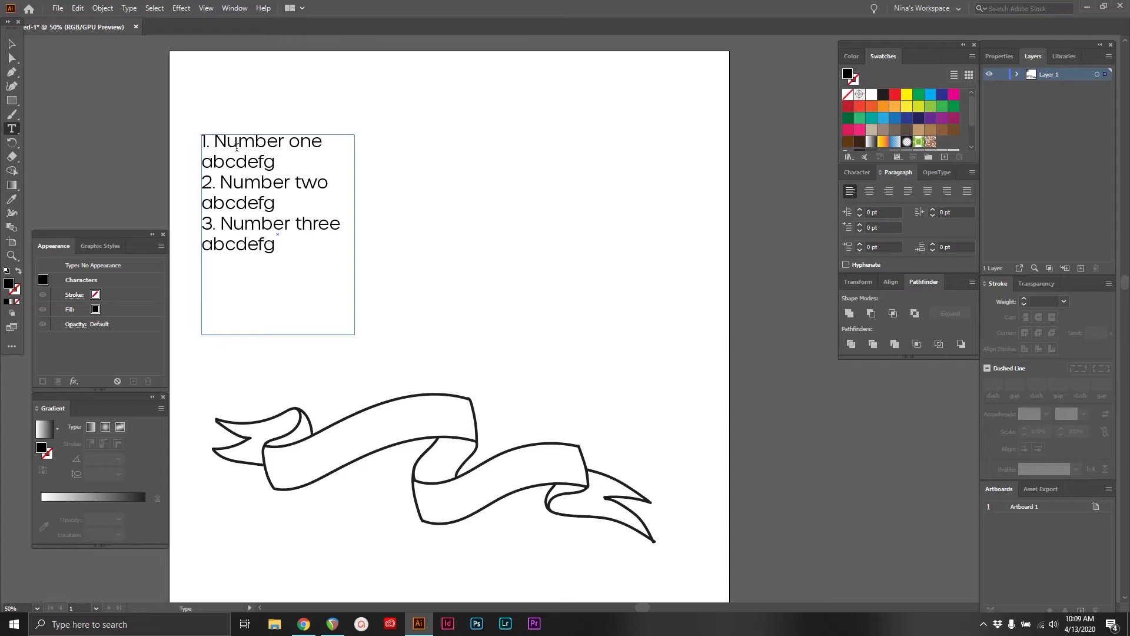
Give the numbered list a 36 pt left indent and a -36 pt first-line indent, and push "Number one" into line with the indented text
drag(274, 250, 124, 129)
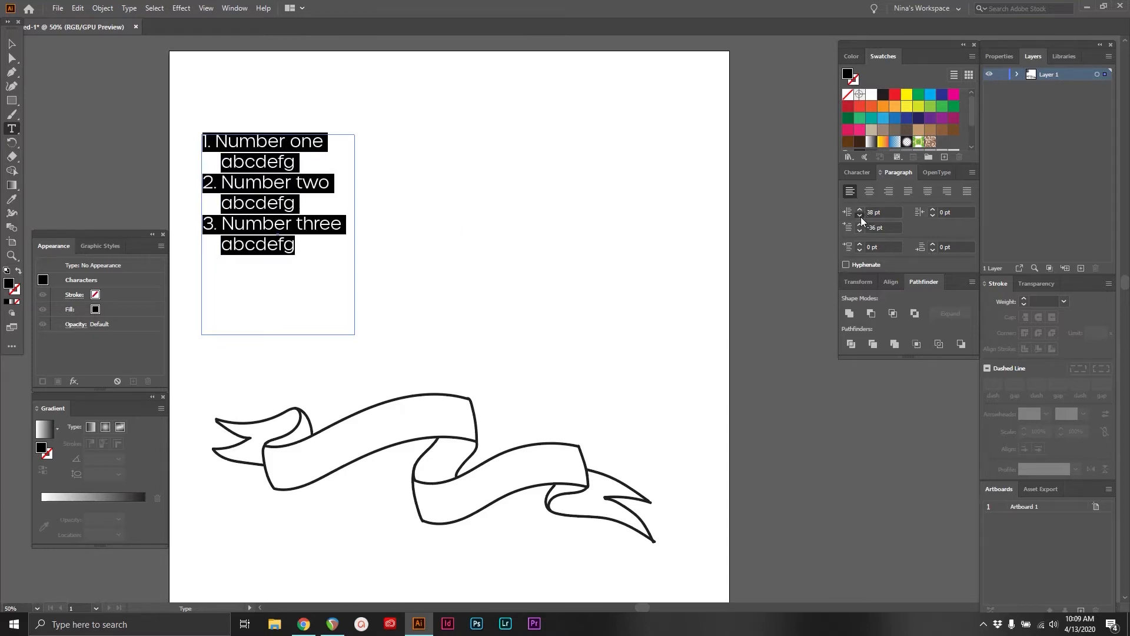
click(860, 216)
click(859, 216)
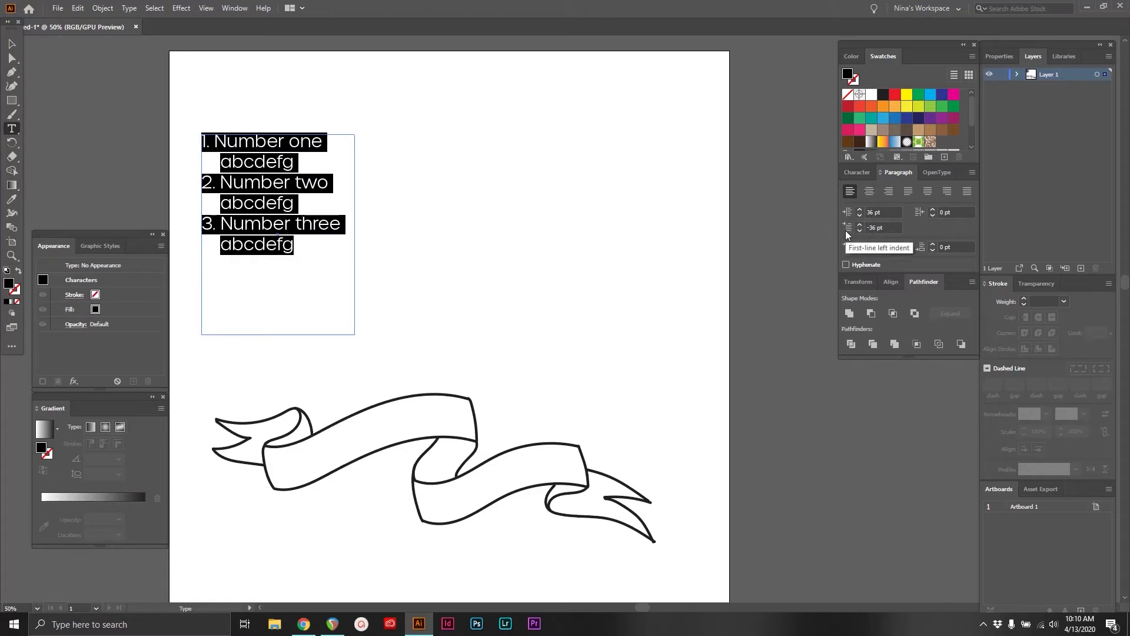
click(301, 246)
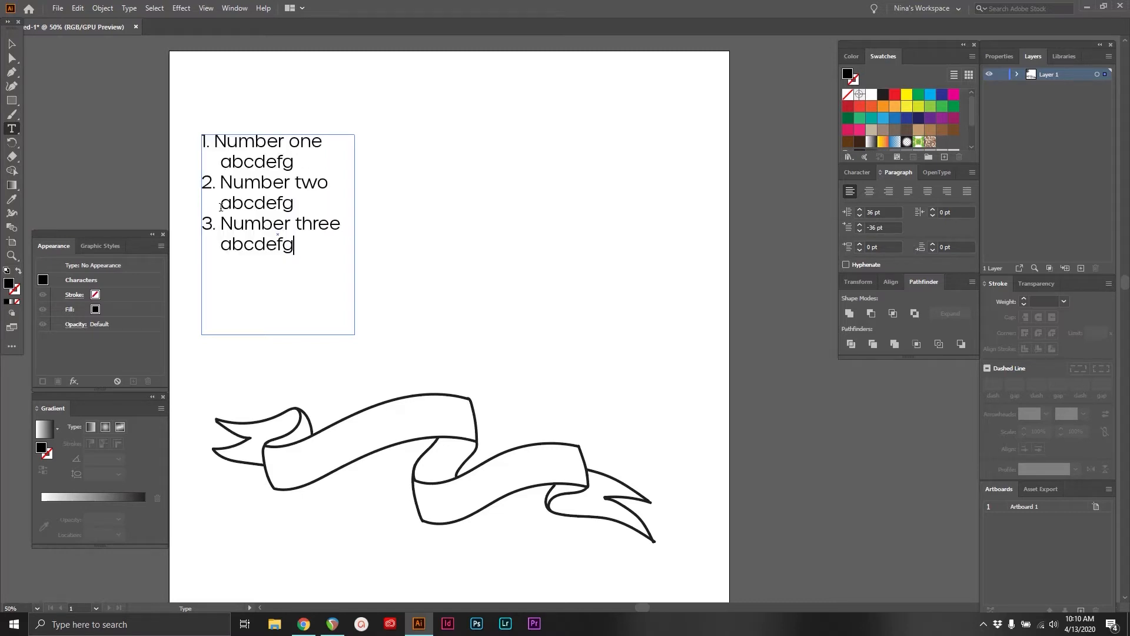
click(215, 144)
key(Tab)
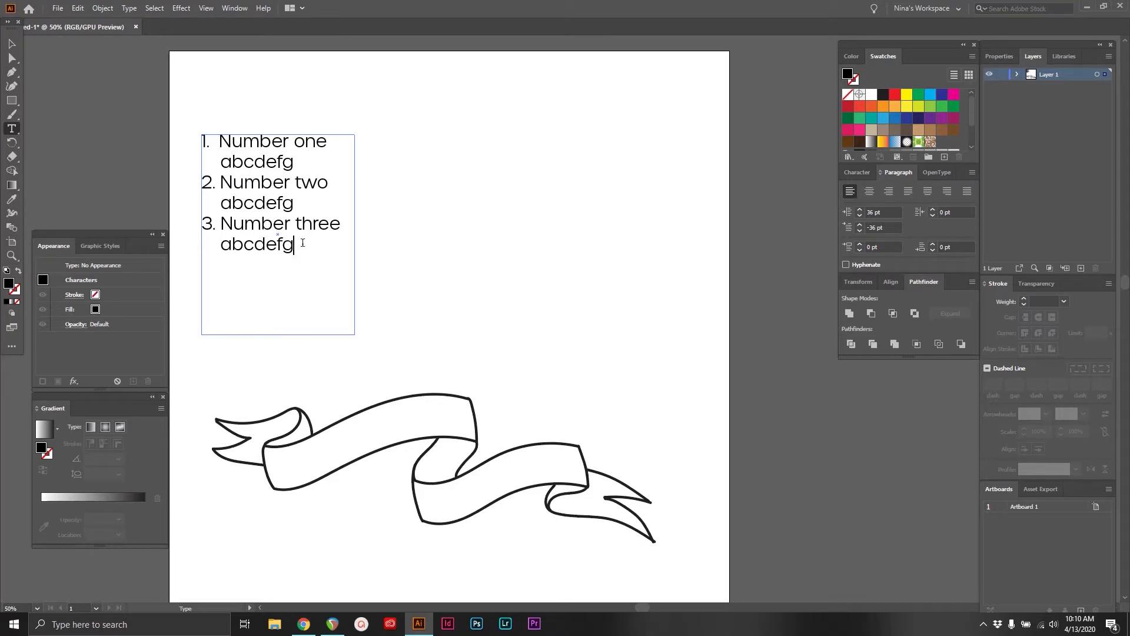
Set the space after each paragraph of the numbered list to 21 pt
key(ctrl+a)
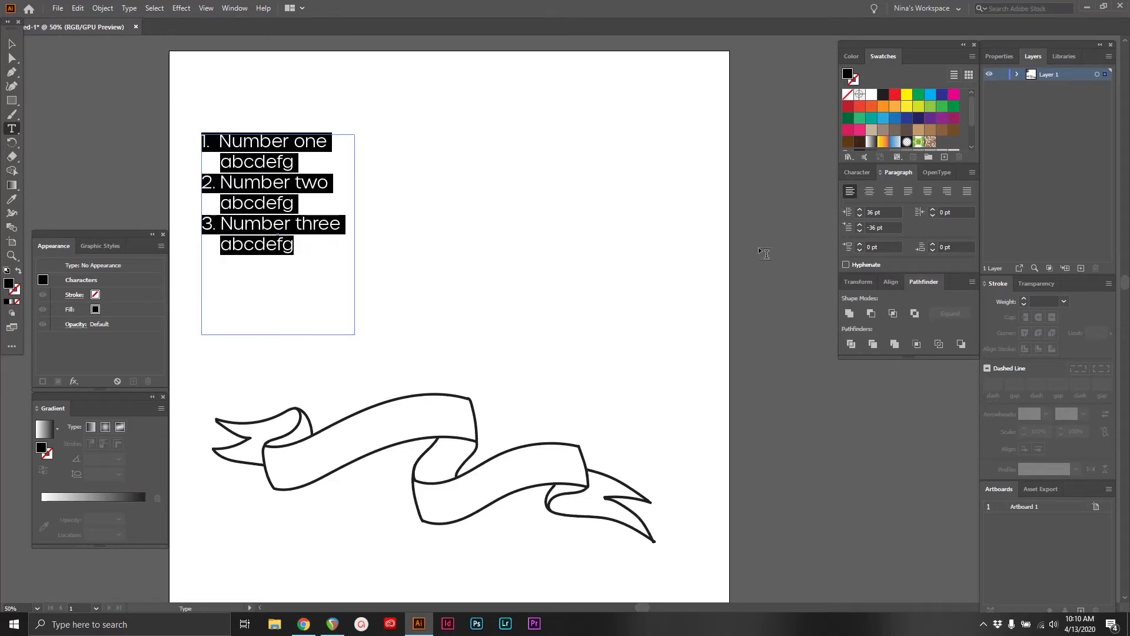
click(931, 246)
click(931, 245)
click(931, 245)
click(931, 246)
click(931, 245)
click(931, 245)
click(931, 245)
click(931, 245)
click(606, 301)
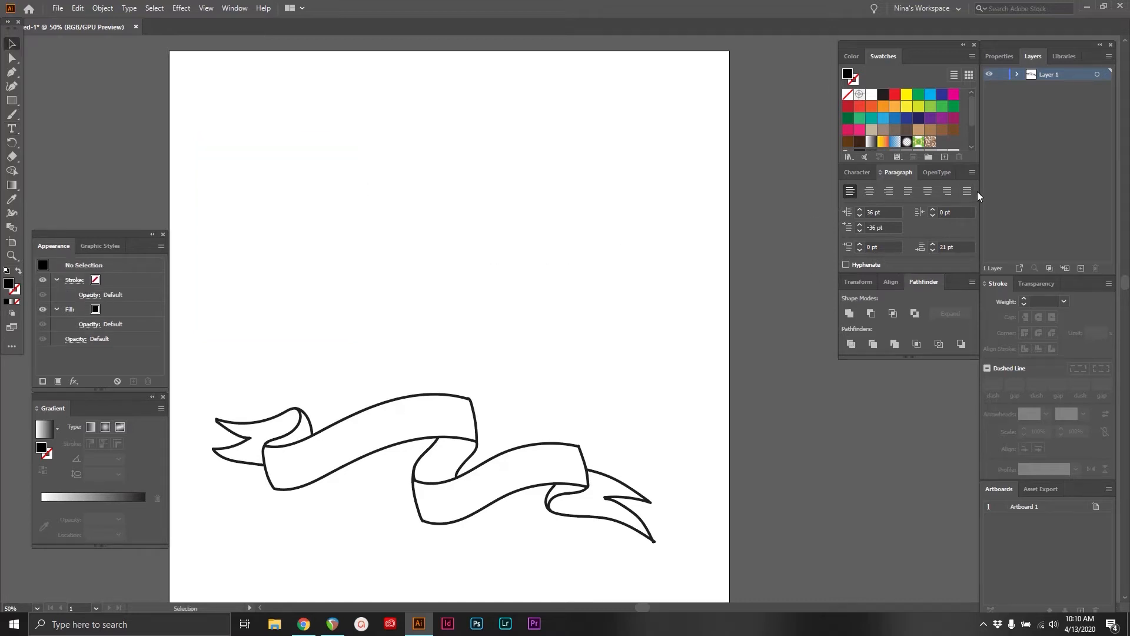
Bring up the character settings and choose the Type on a Path tool
click(972, 171)
click(866, 172)
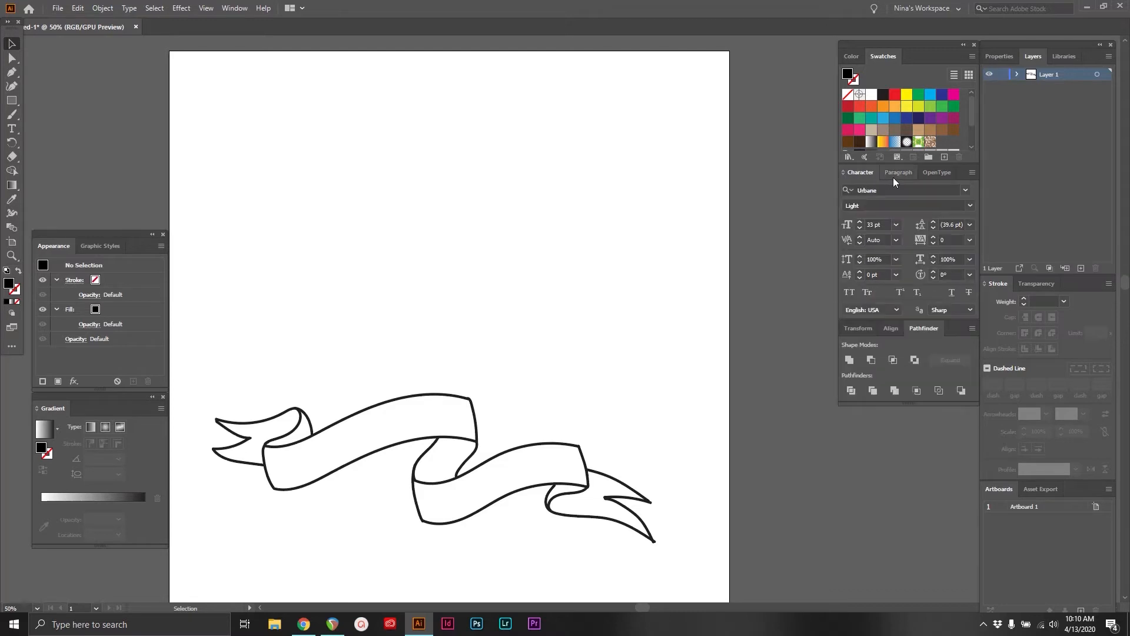
click(11, 129)
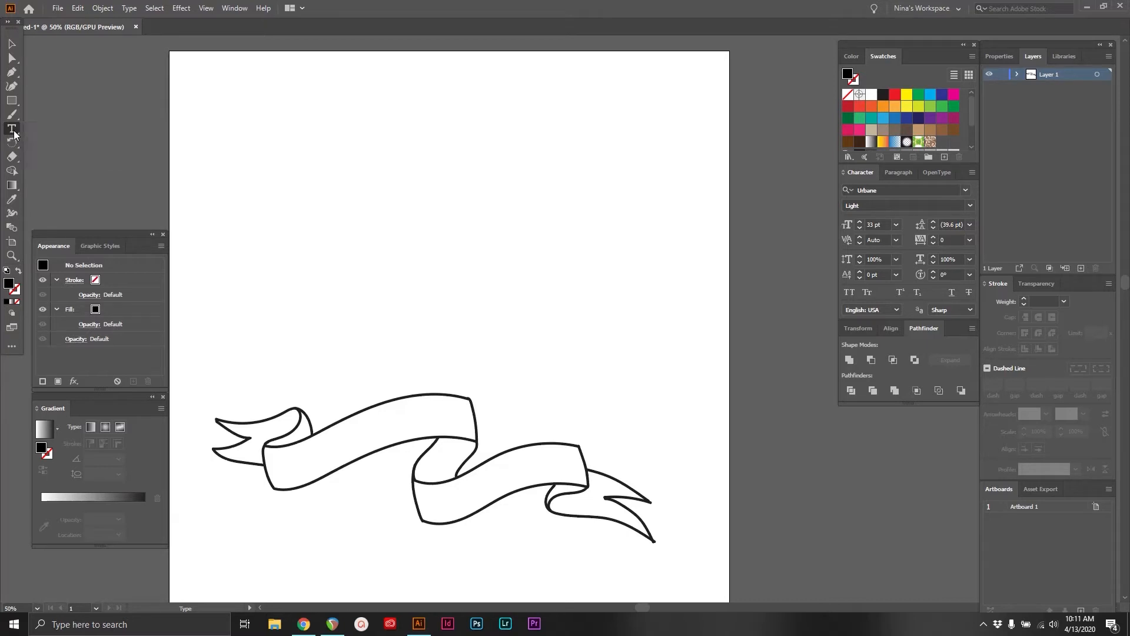
click(14, 134)
click(14, 134)
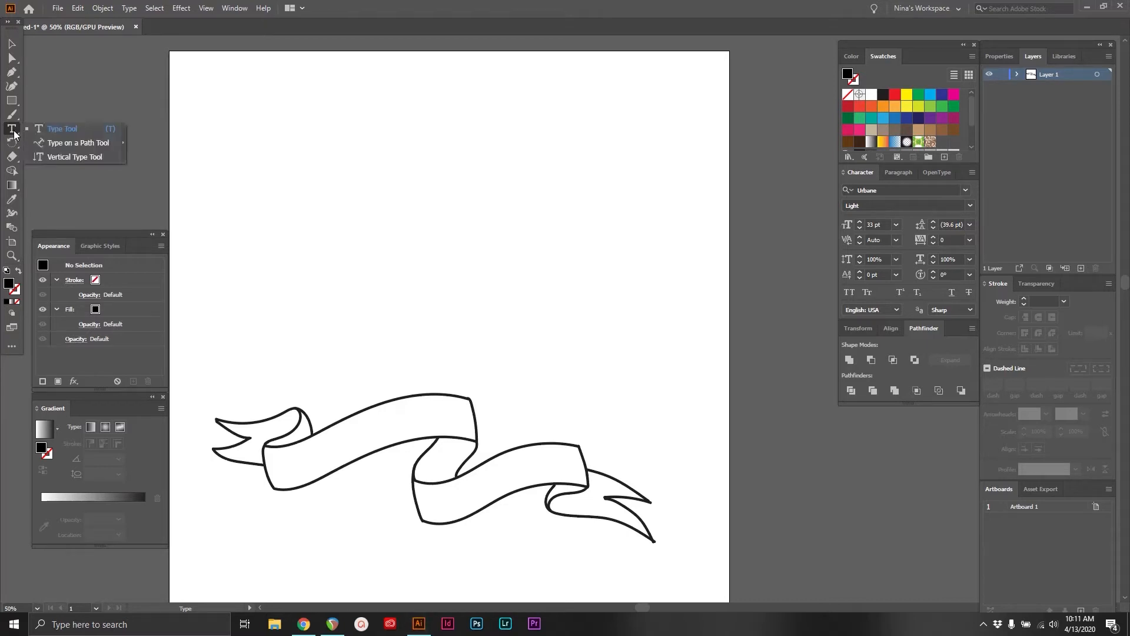
click(63, 145)
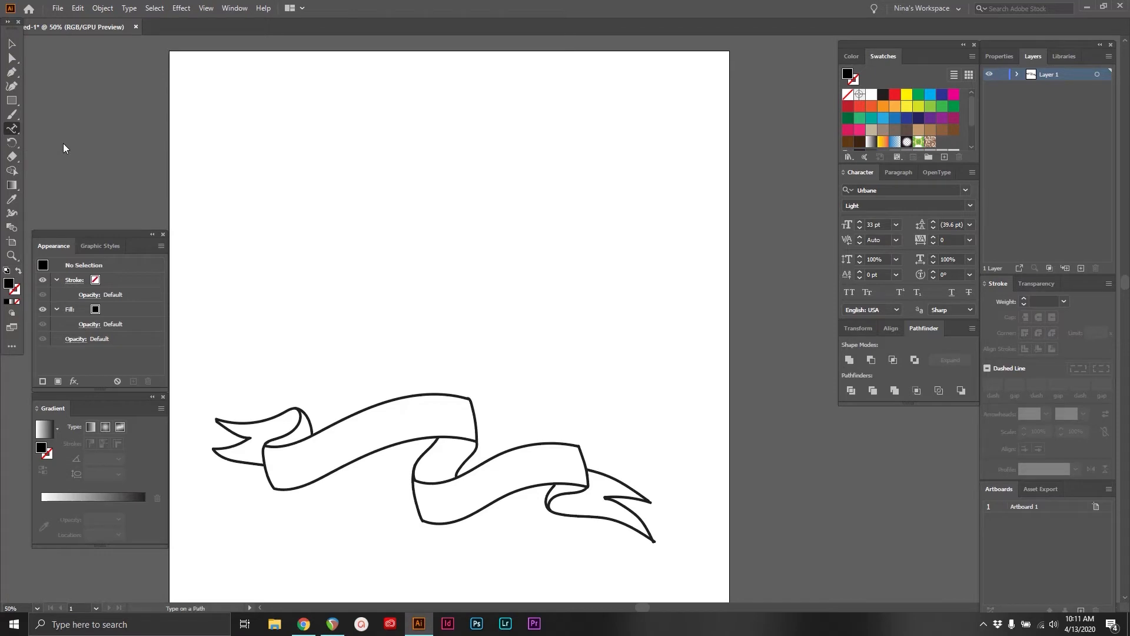
Unlock the ribbon artwork and move it to the upper part of the artboard
click(11, 43)
drag(207, 343, 674, 542)
click(107, 9)
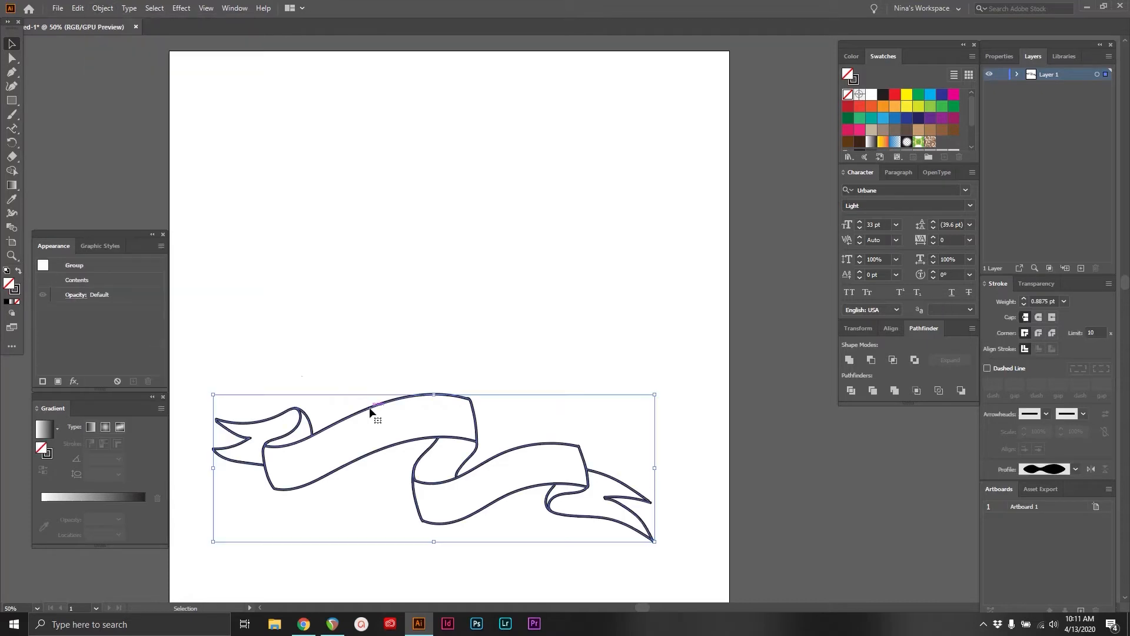
drag(370, 408, 377, 135)
click(397, 252)
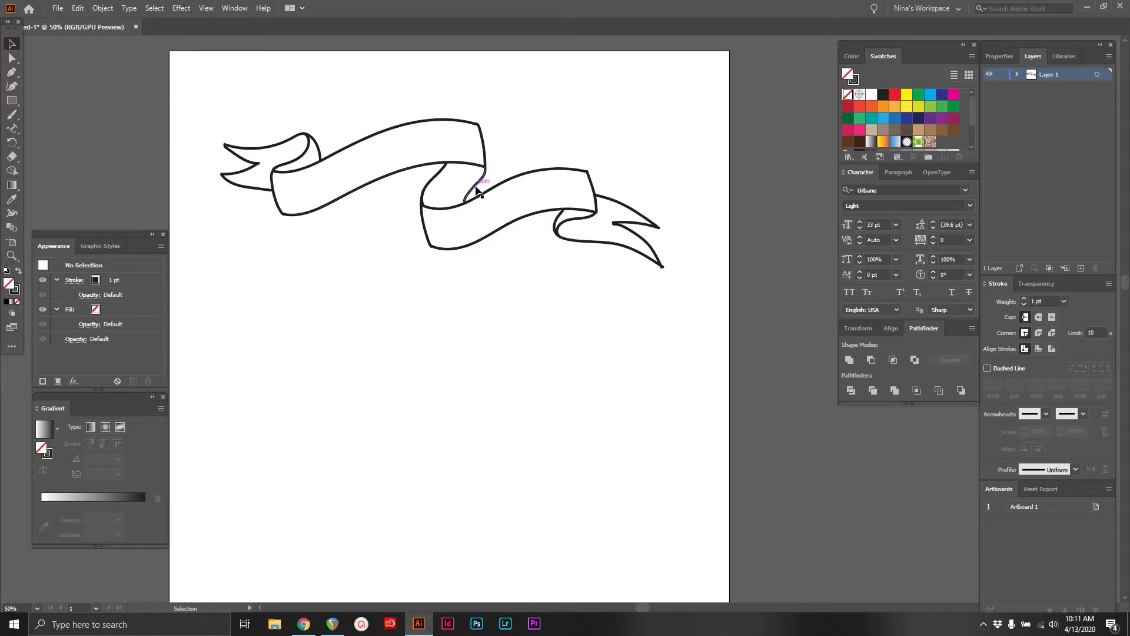
Try placing path text directly on the lower edge of the ribbon's first fold, and undo it
click(12, 128)
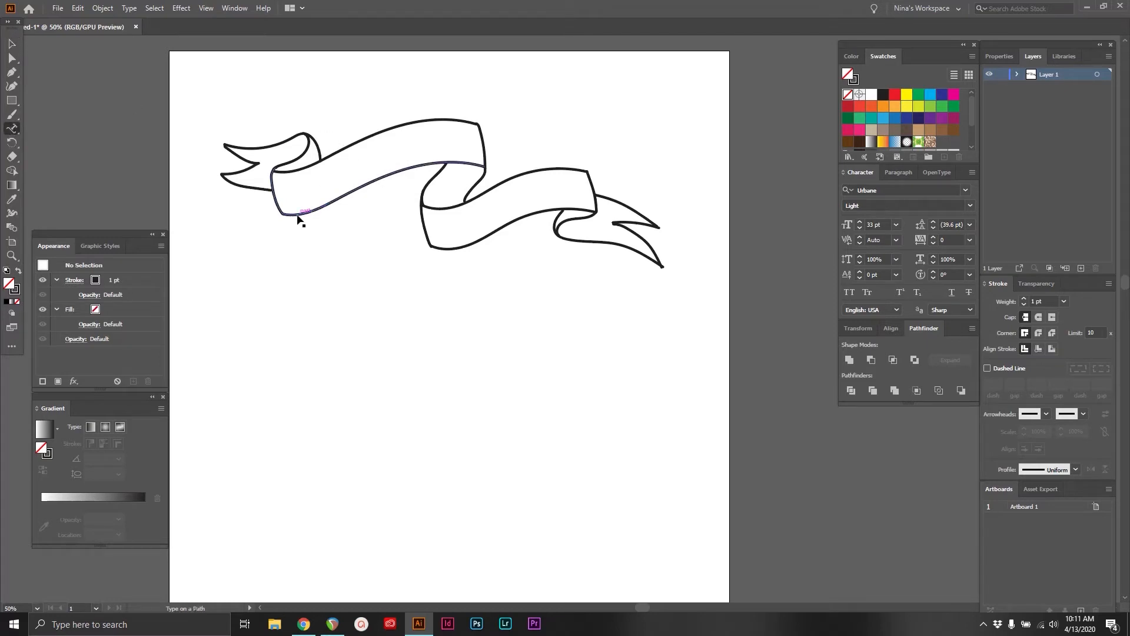
click(297, 214)
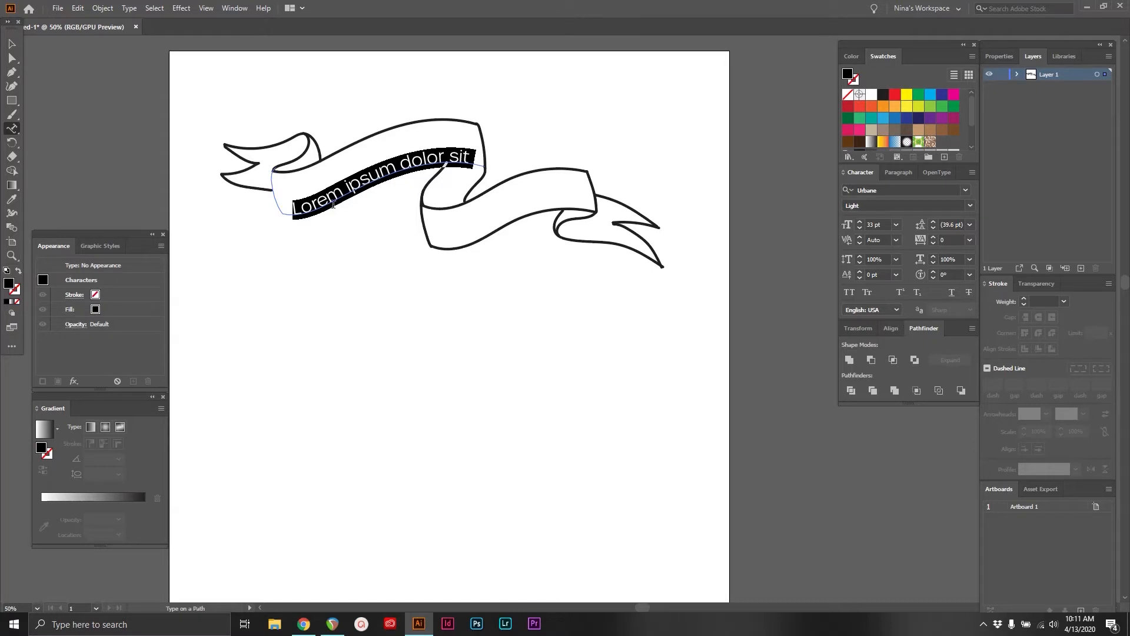
click(12, 44)
click(220, 325)
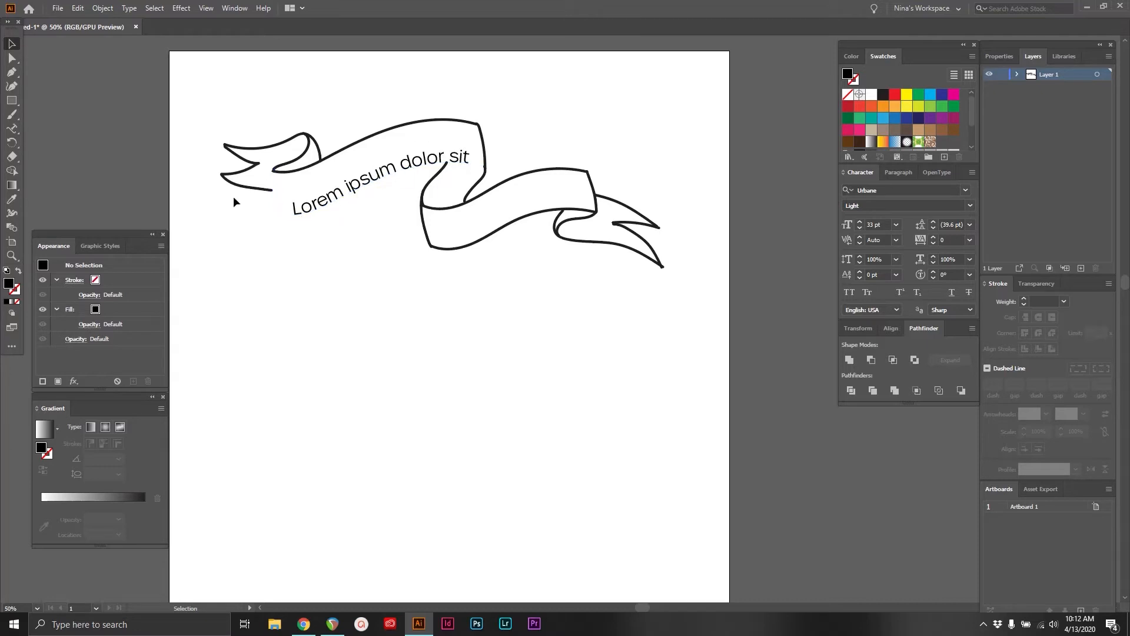
key(ctrl+z)
Duplicate the lower curve of the ribbon's first fold and place the copy just above the original, inside the fold
click(12, 58)
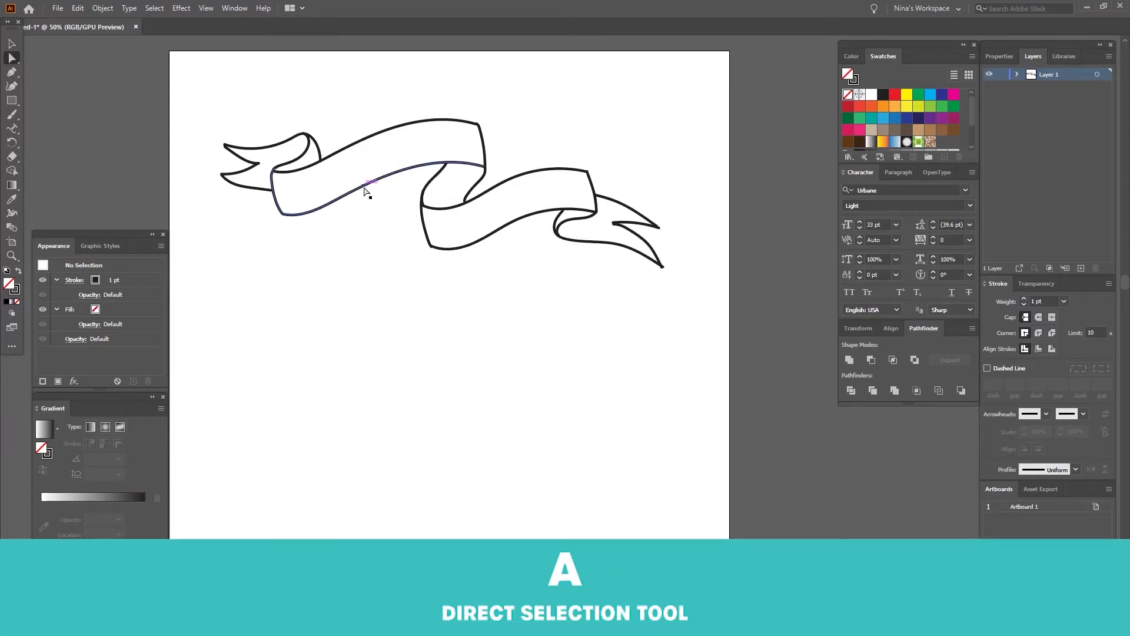
click(364, 188)
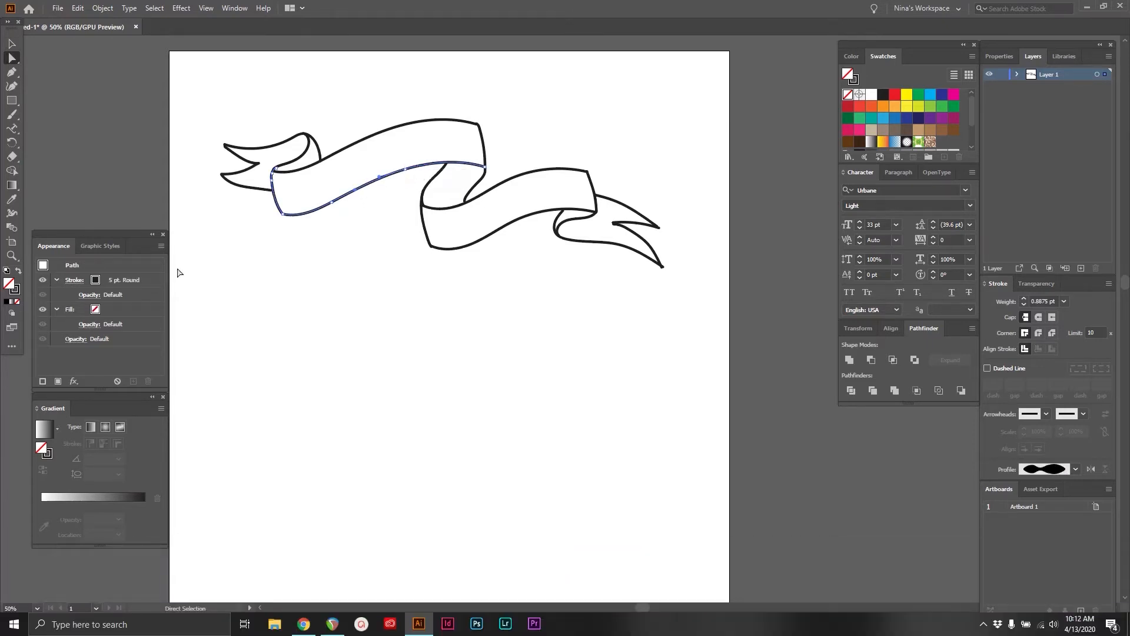
click(11, 256)
click(562, 229)
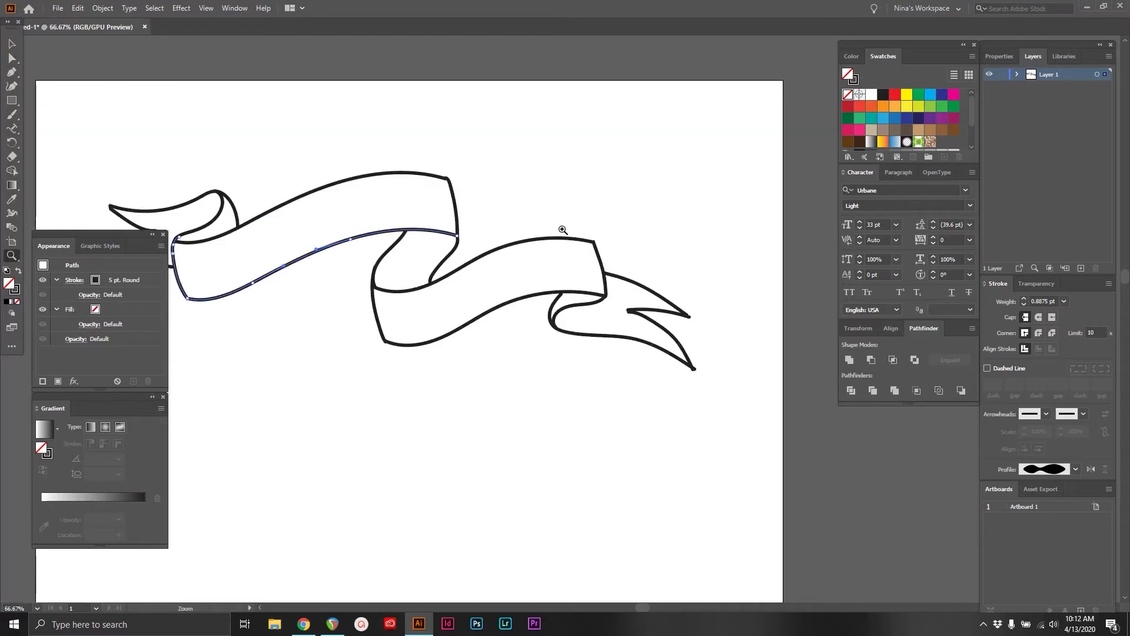
scroll(563, 229, left, 2)
key(a)
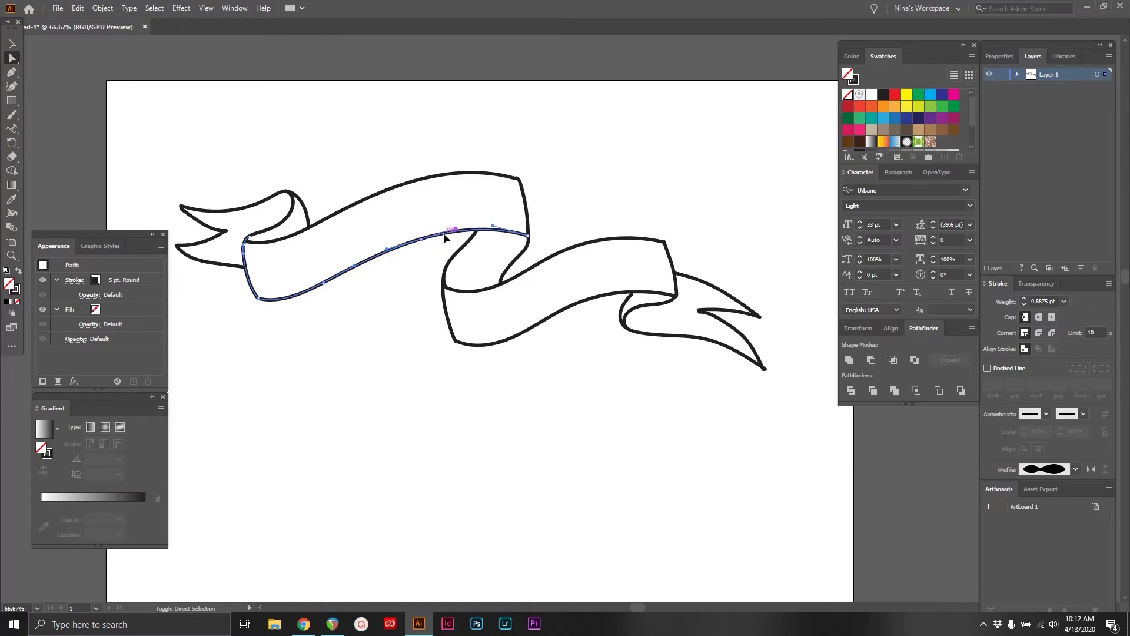
click(17, 47)
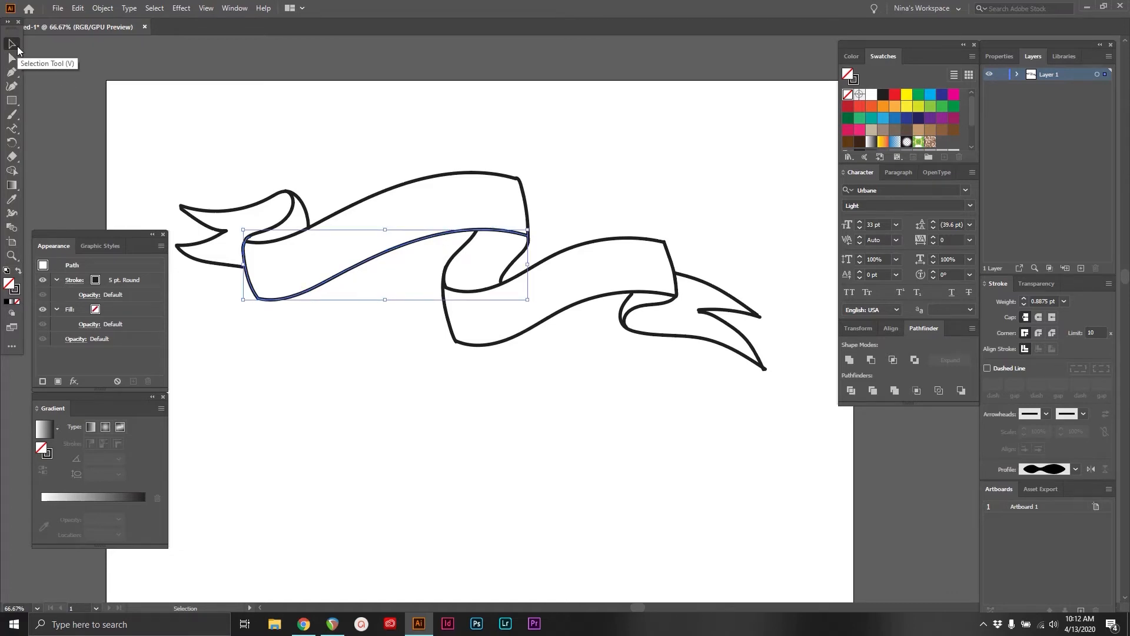
key(ctrl+v)
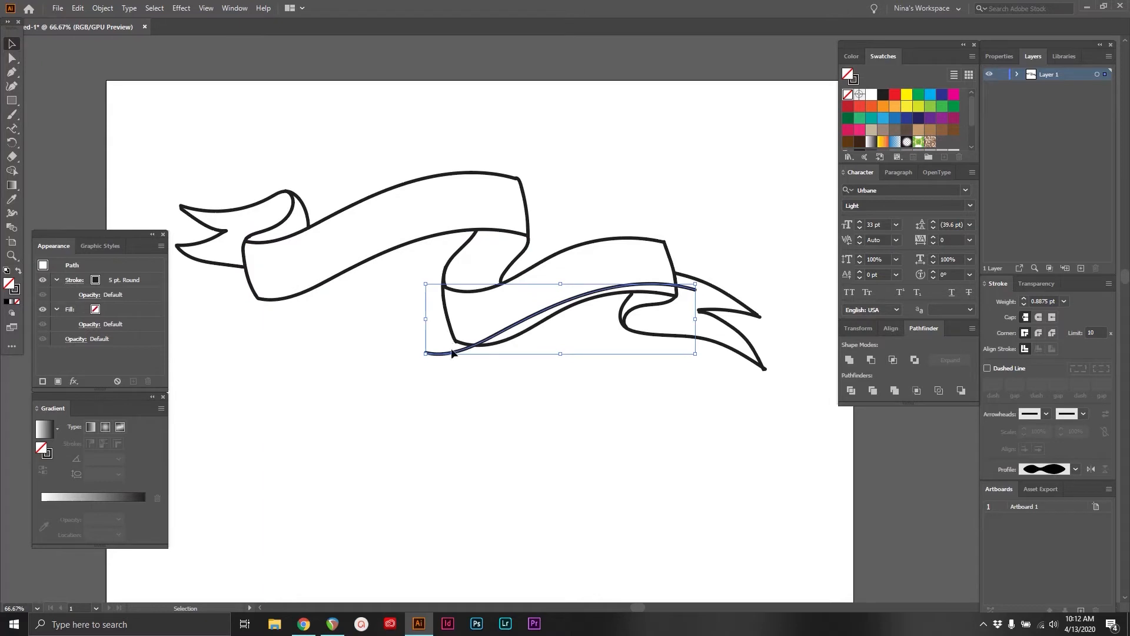
drag(452, 352, 281, 285)
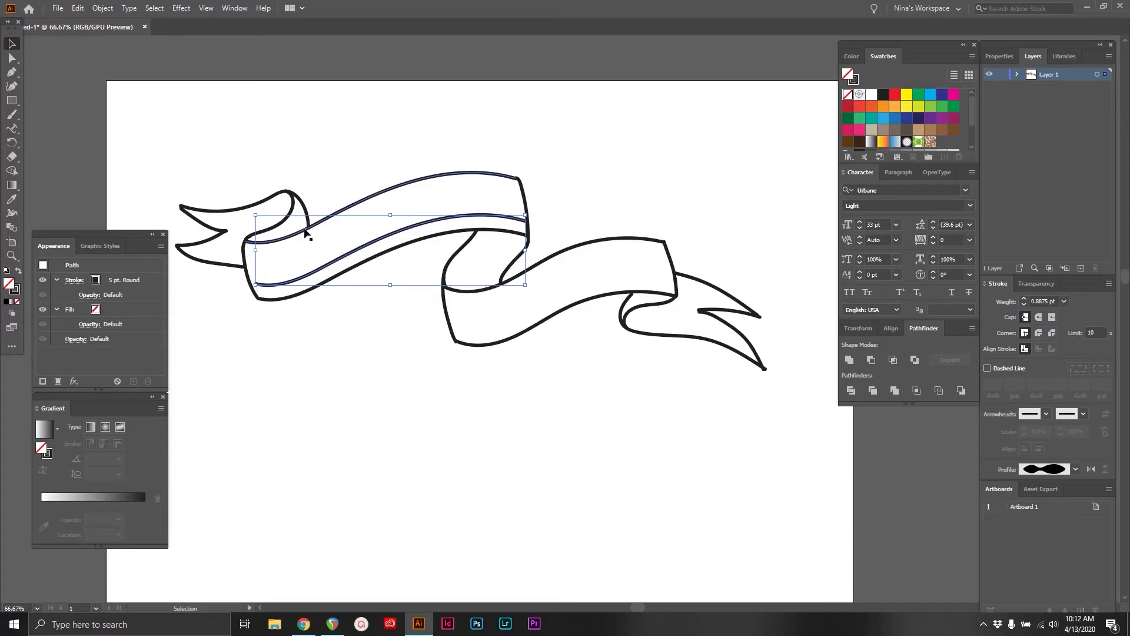
Place the placeholder text "Lorem ipsum dolor sit" along the copied curve and move it slightly up within the ribbon
click(12, 128)
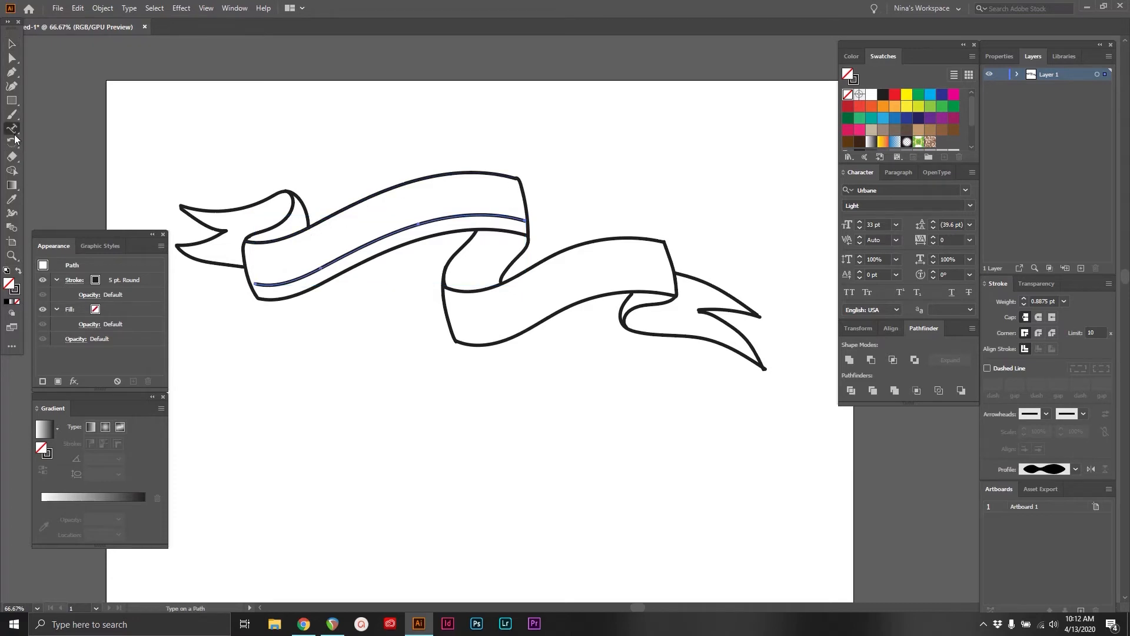
click(266, 283)
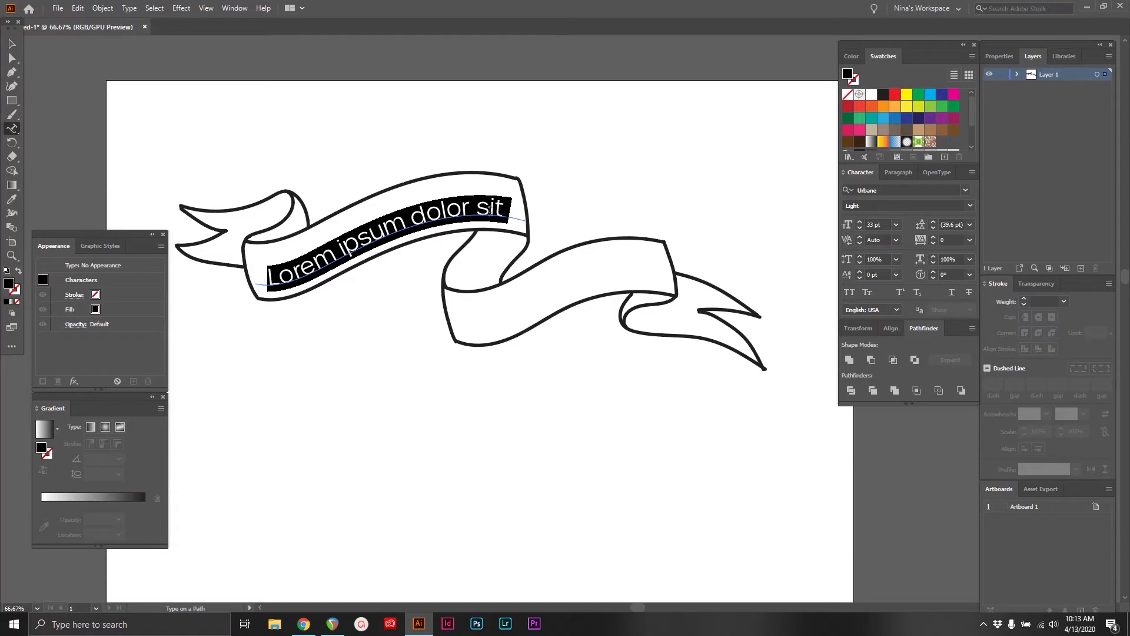
key(Escape)
drag(322, 263, 323, 259)
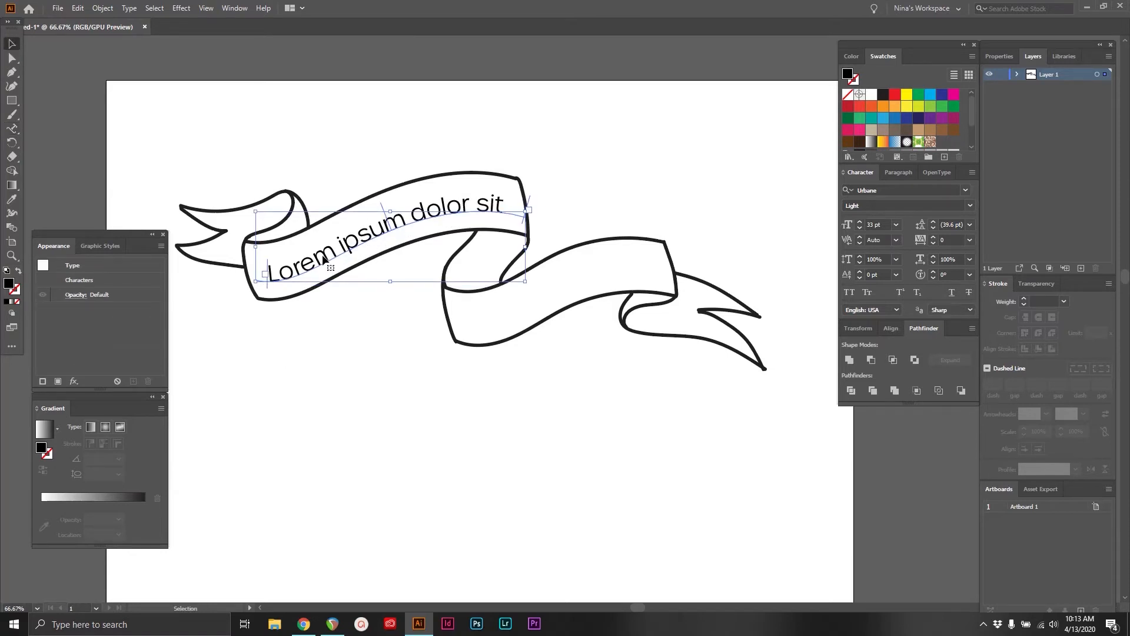
click(352, 333)
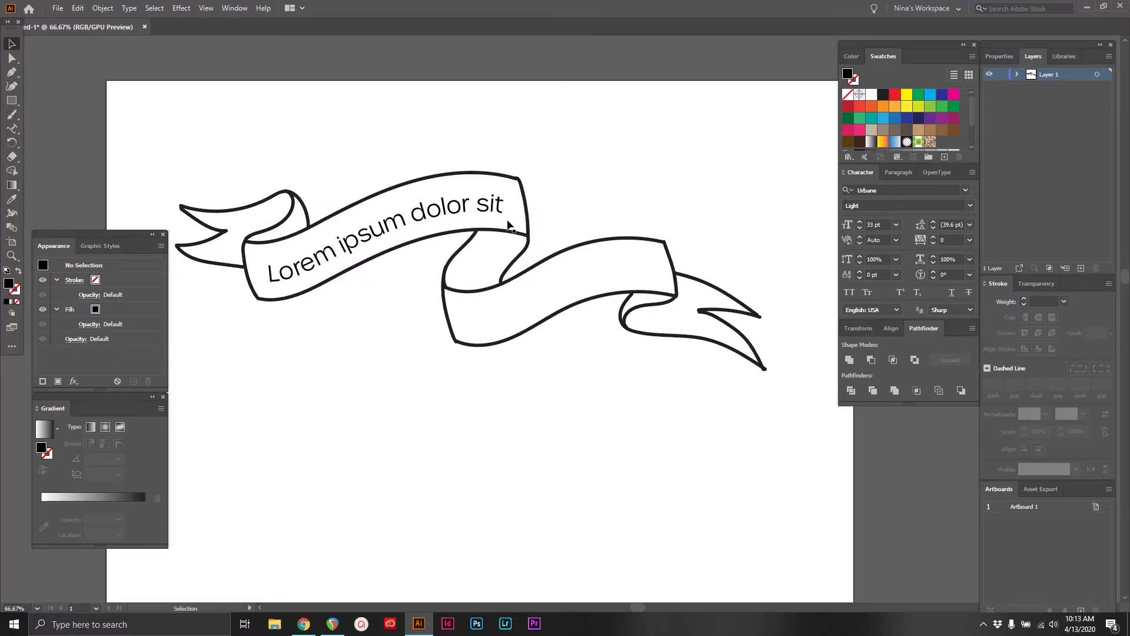
Move the path text's start bracket slightly back along the curve, and pull its end bracket in and out again to show the full line
scroll(547, 196, down, 2)
click(327, 213)
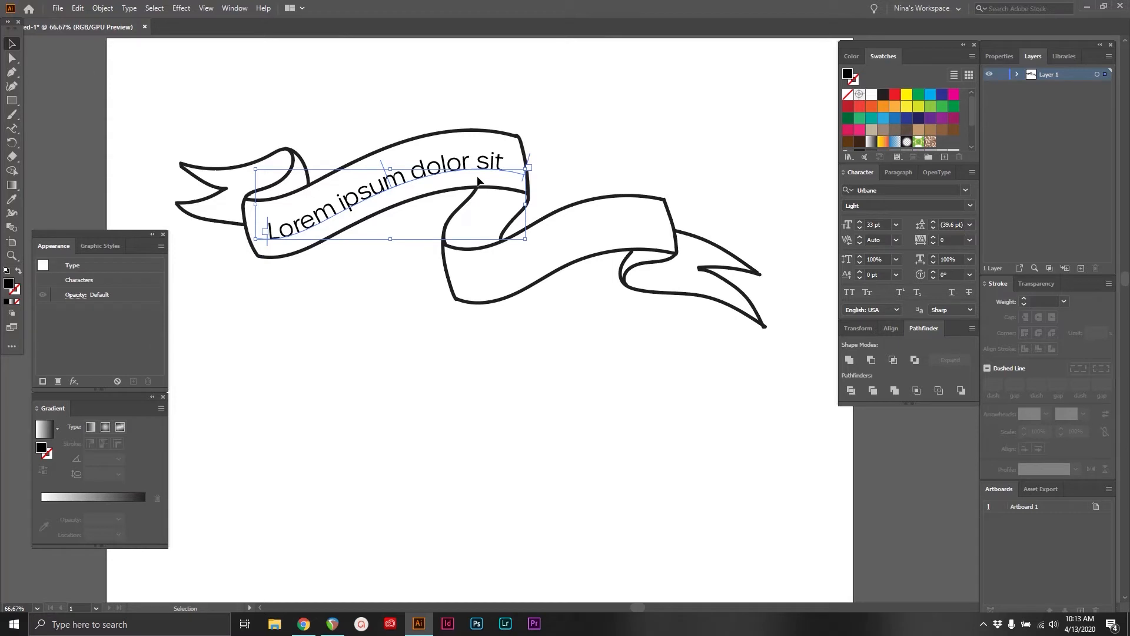
click(11, 57)
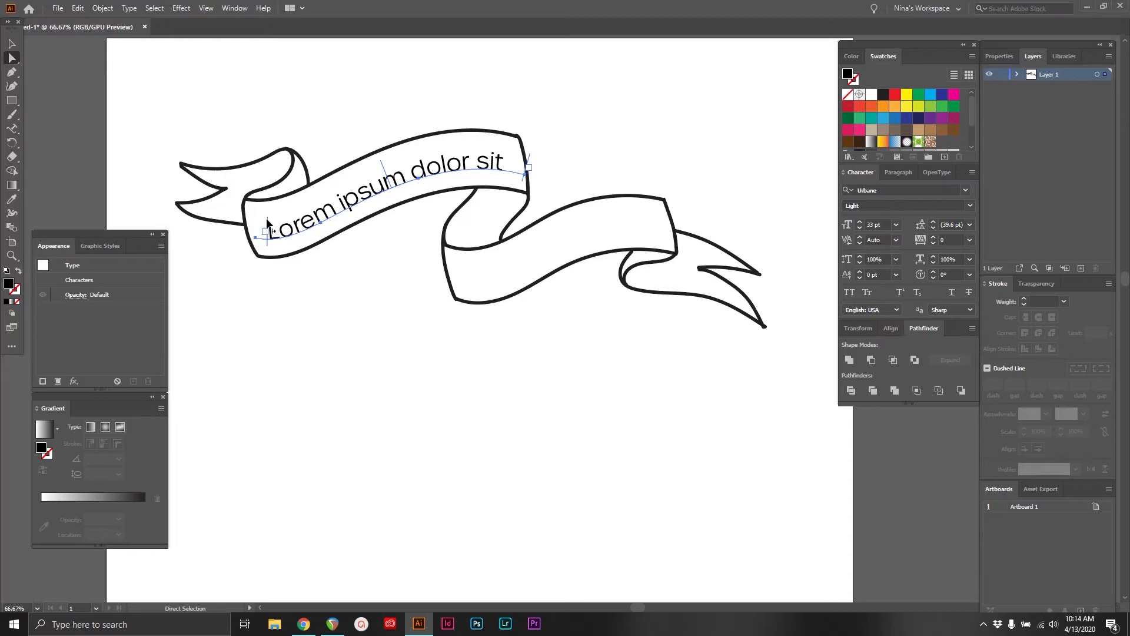
mouse_move(266, 224)
mouse_down()
mouse_move(374, 195)
mouse_move(264, 235)
mouse_up()
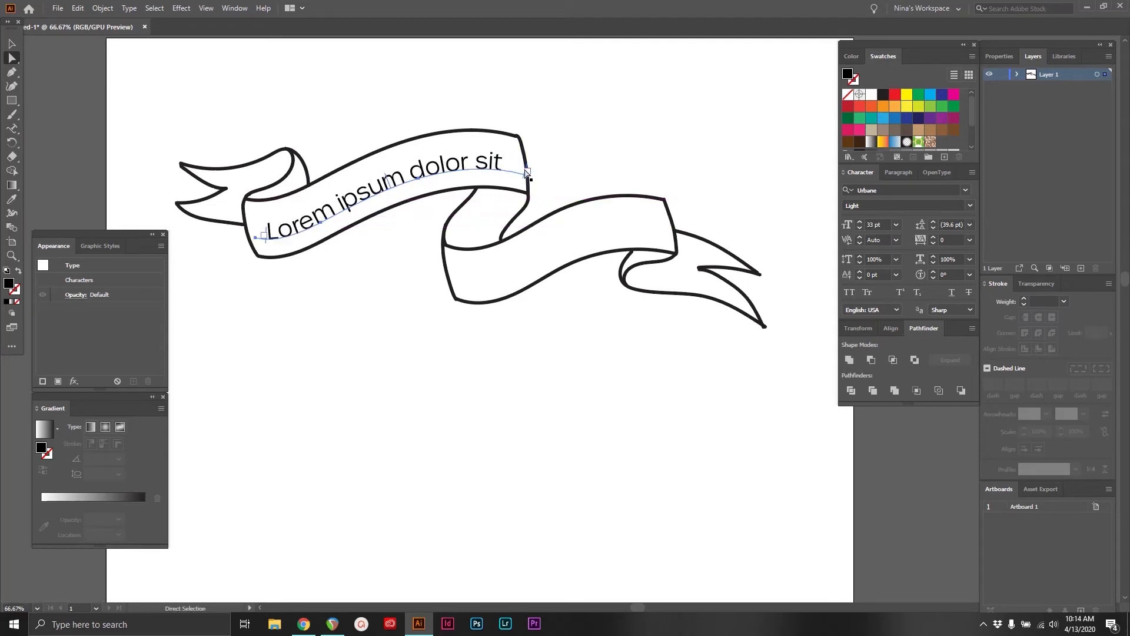
mouse_move(527, 172)
mouse_down()
mouse_move(423, 171)
mouse_move(382, 186)
mouse_up()
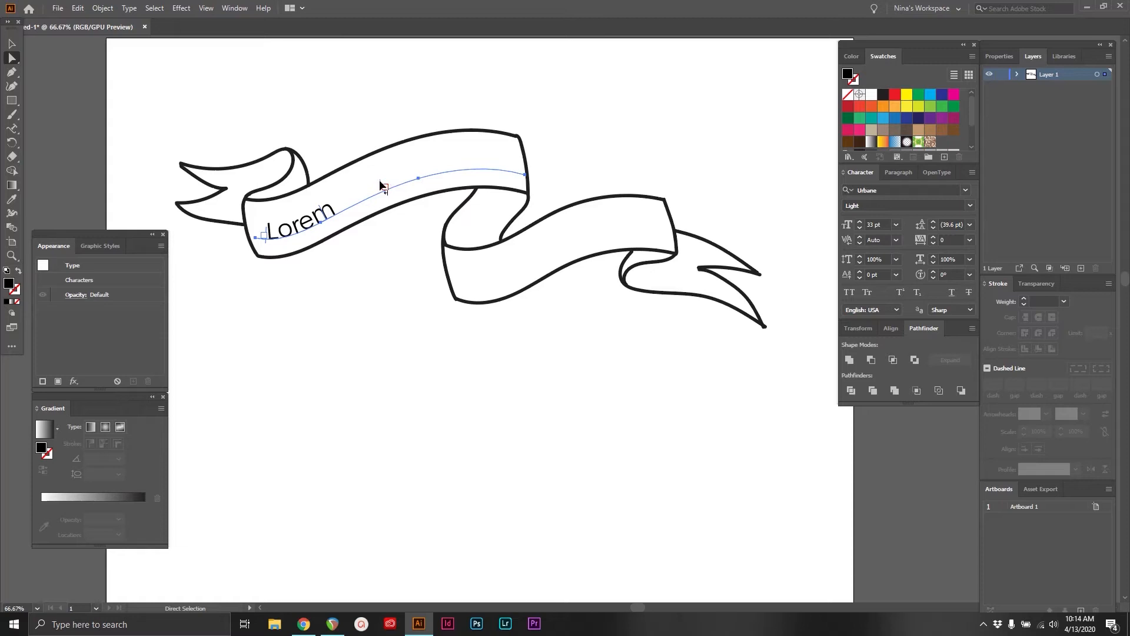
drag(384, 186, 498, 155)
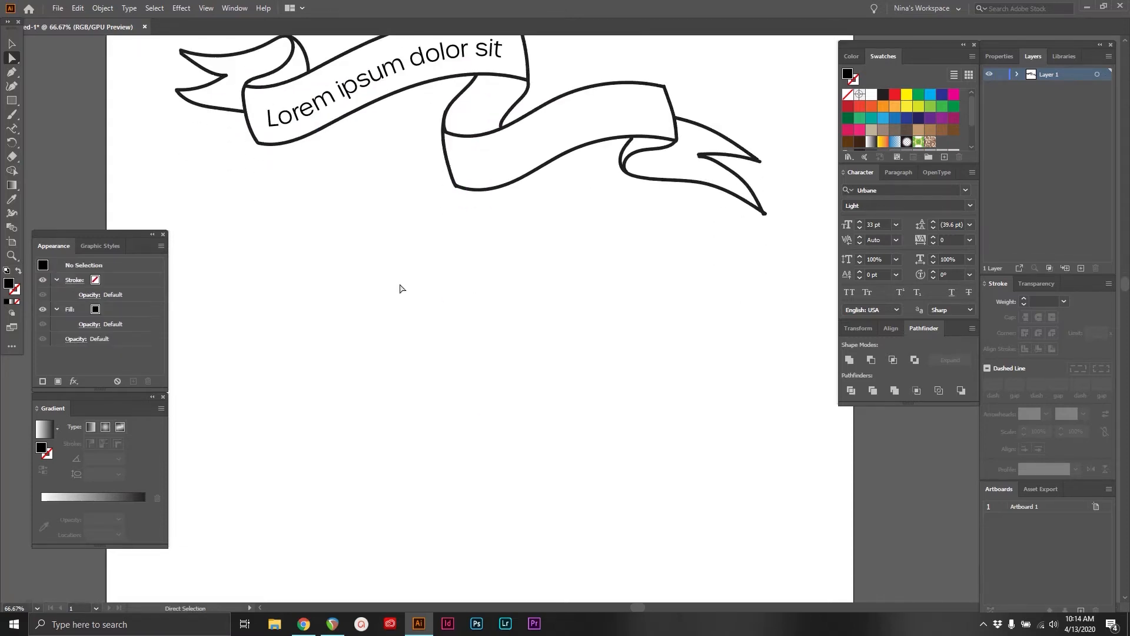
key(z)
alt+click(513, 371)
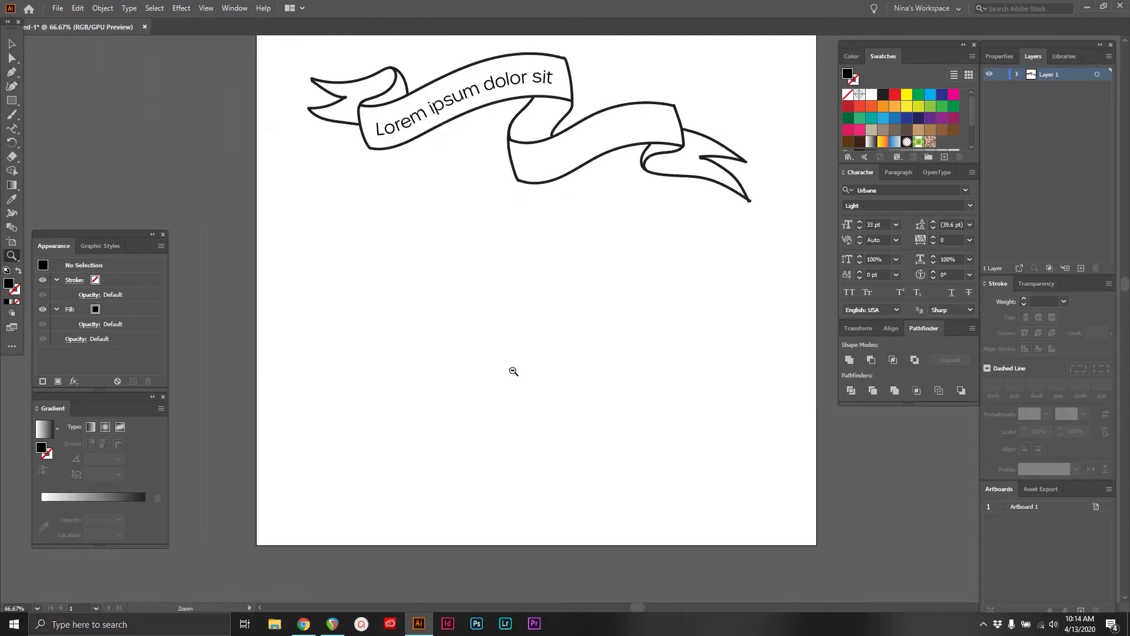
Draw a perfect circle from its centre in the empty area below the ribbon and give it a black outline without fill
scroll(565, 330, right, 2)
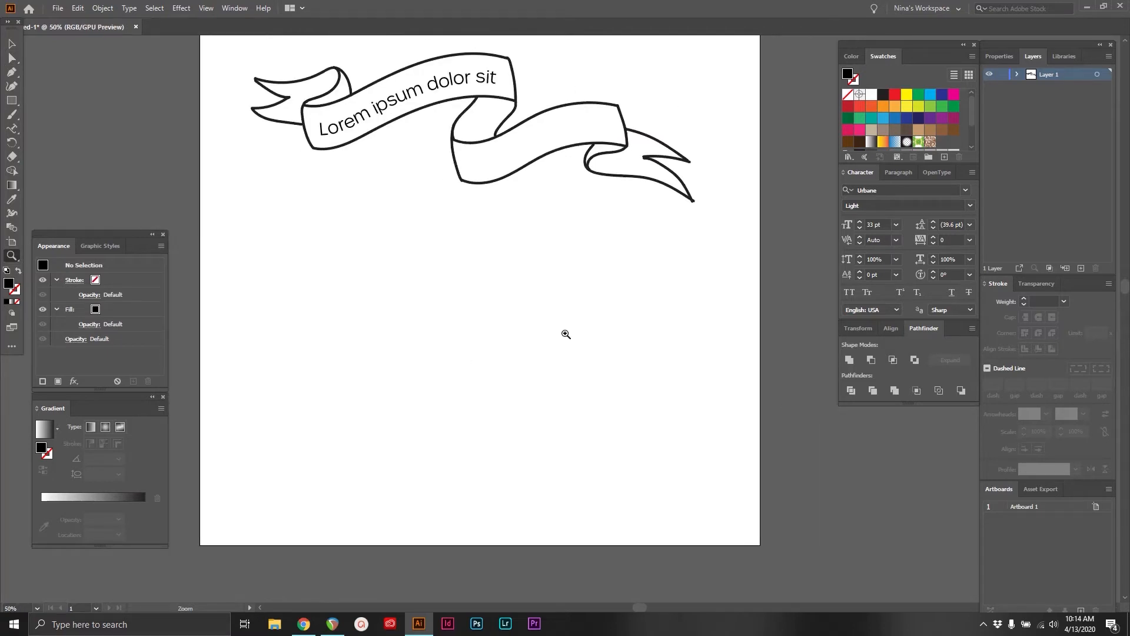
drag(12, 100, 43, 112)
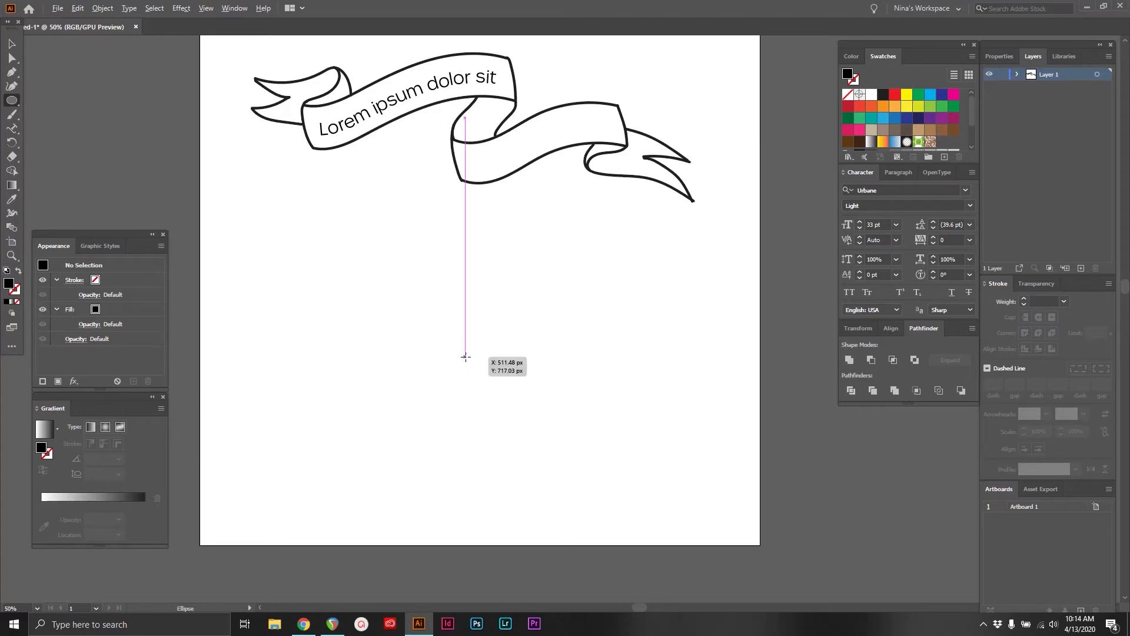
mouse_move(465, 357)
mouse_down()
mouse_move(577, 326)
mouse_move(565, 327)
mouse_up()
key(shift+x)
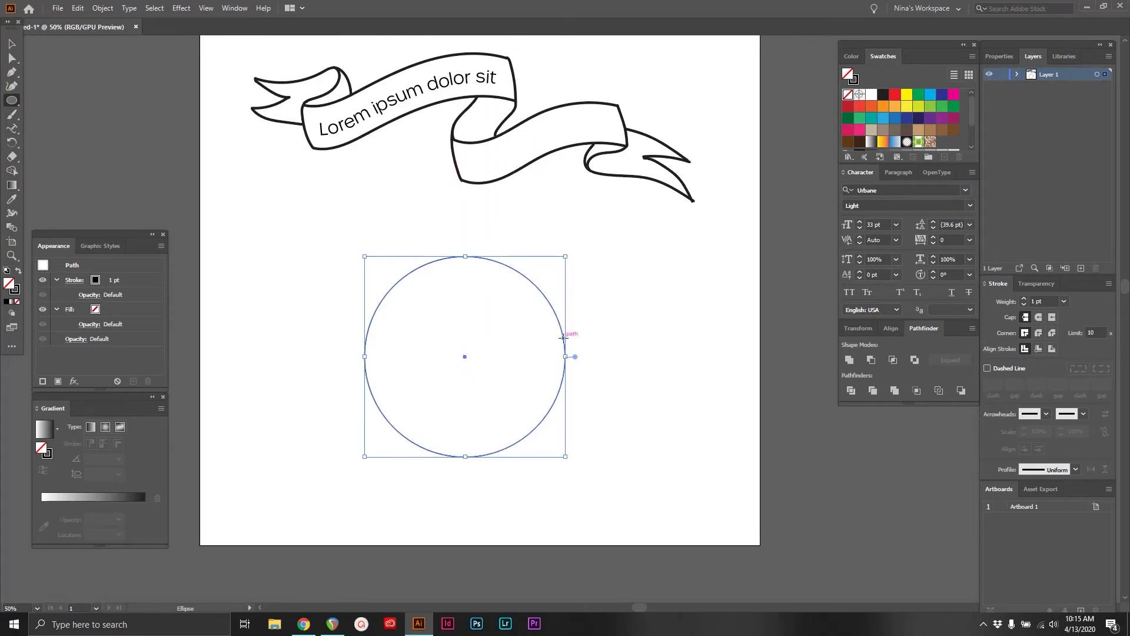
drag(321, 247, 565, 460)
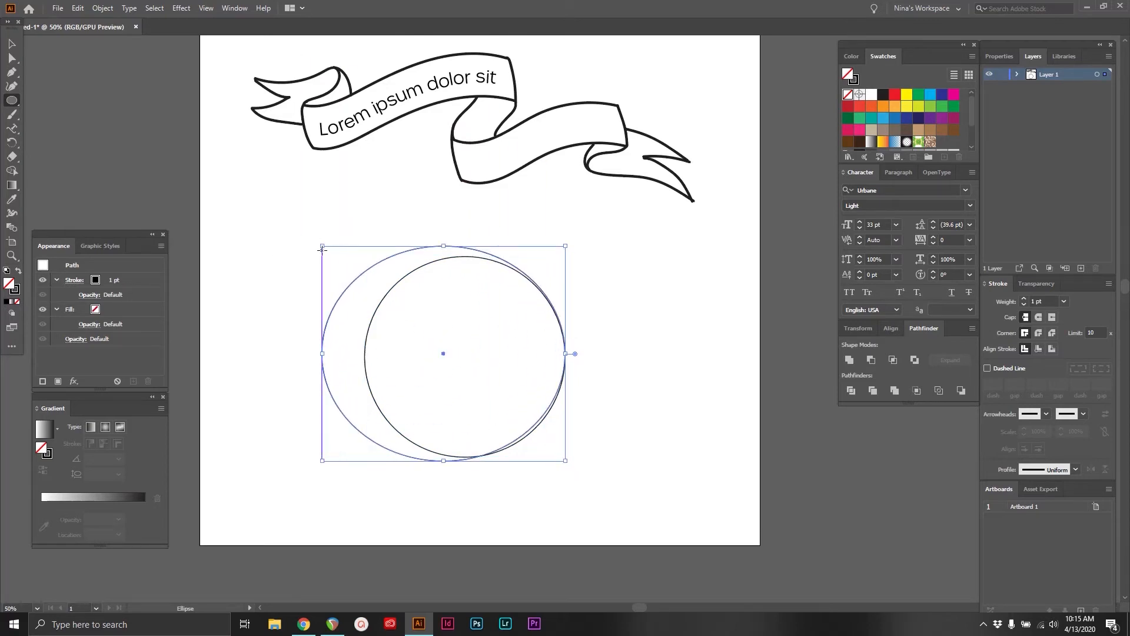
drag(322, 246, 365, 256)
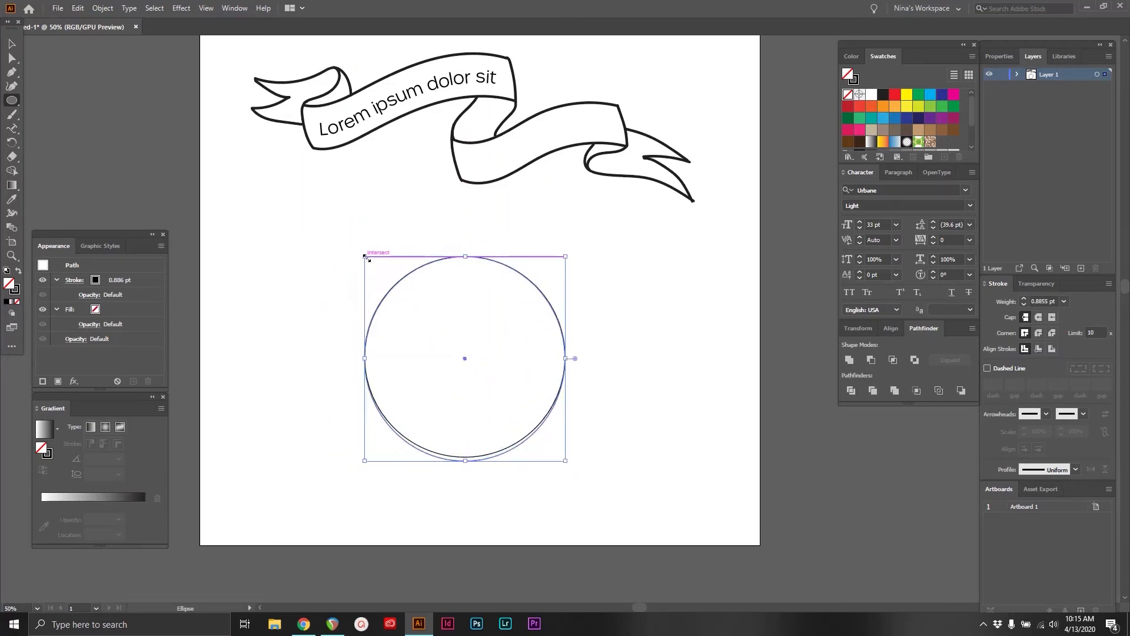
key(Delete)
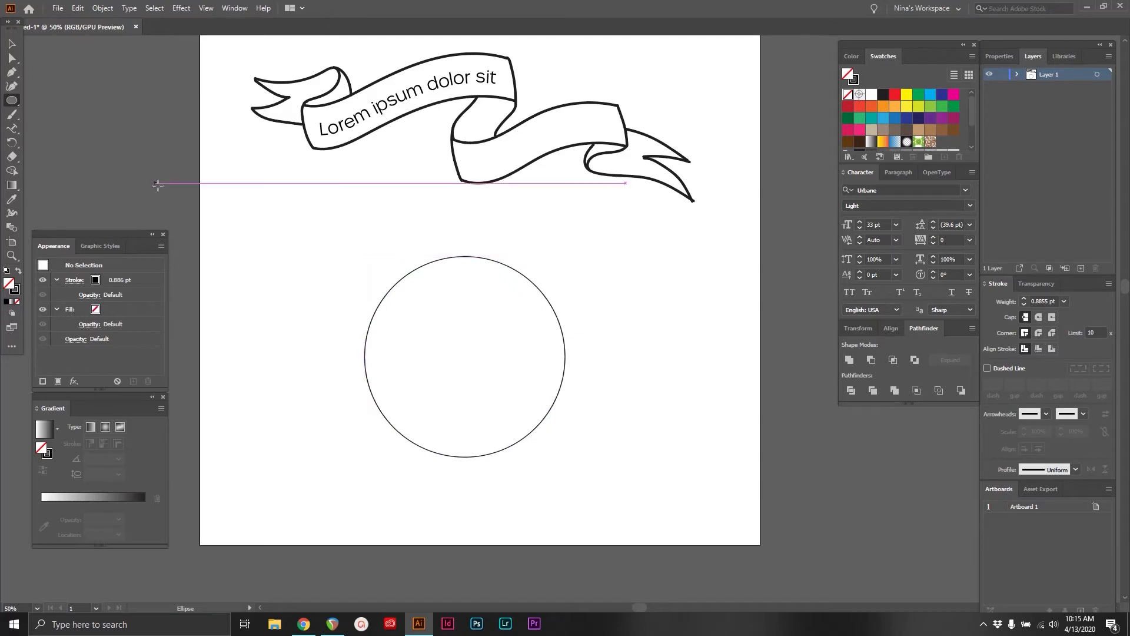
Place placeholder path text around the circle and open its Type on a Path Options clear of the artwork
click(11, 128)
click(385, 290)
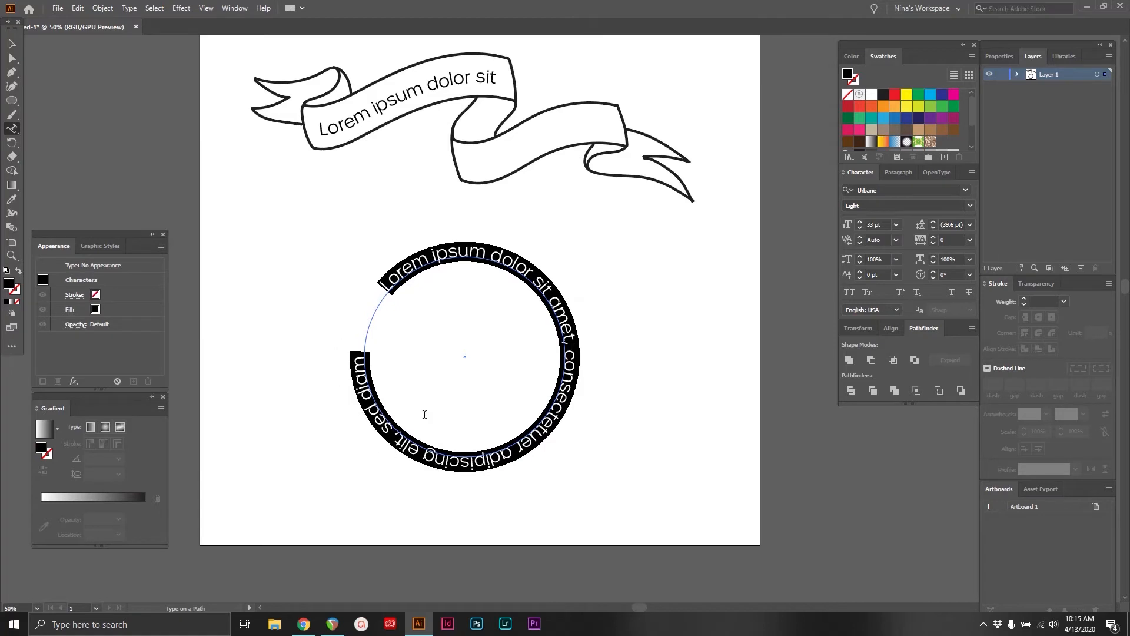
double_click(9, 134)
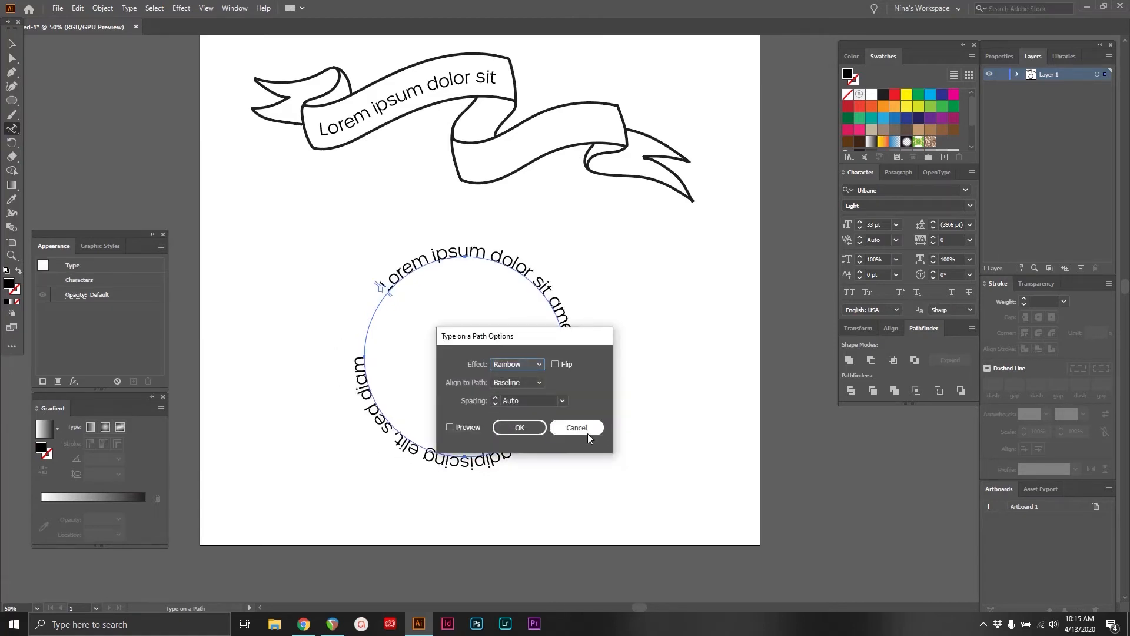
drag(545, 340, 718, 315)
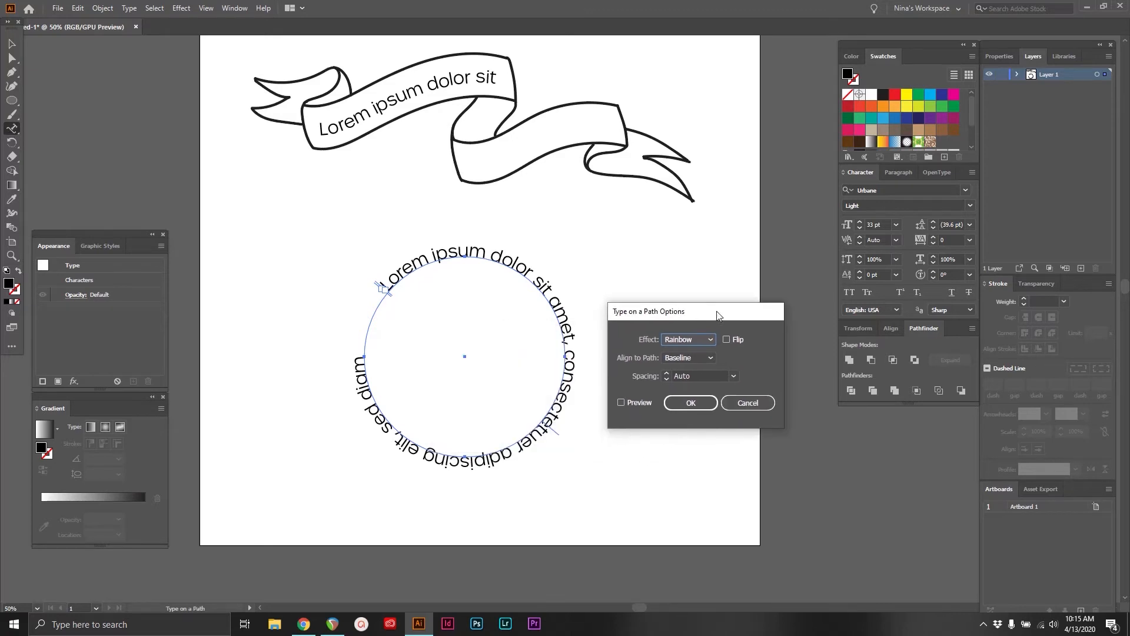
Preview the circle text with Flip turned on, and turn Flip off again
click(727, 343)
click(622, 404)
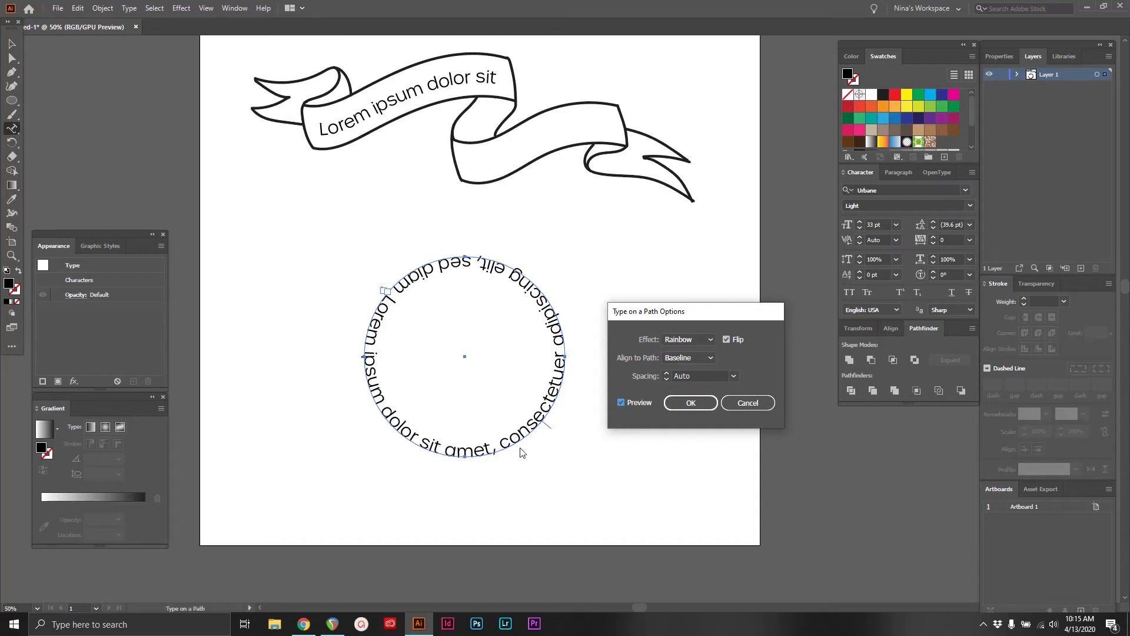
click(727, 340)
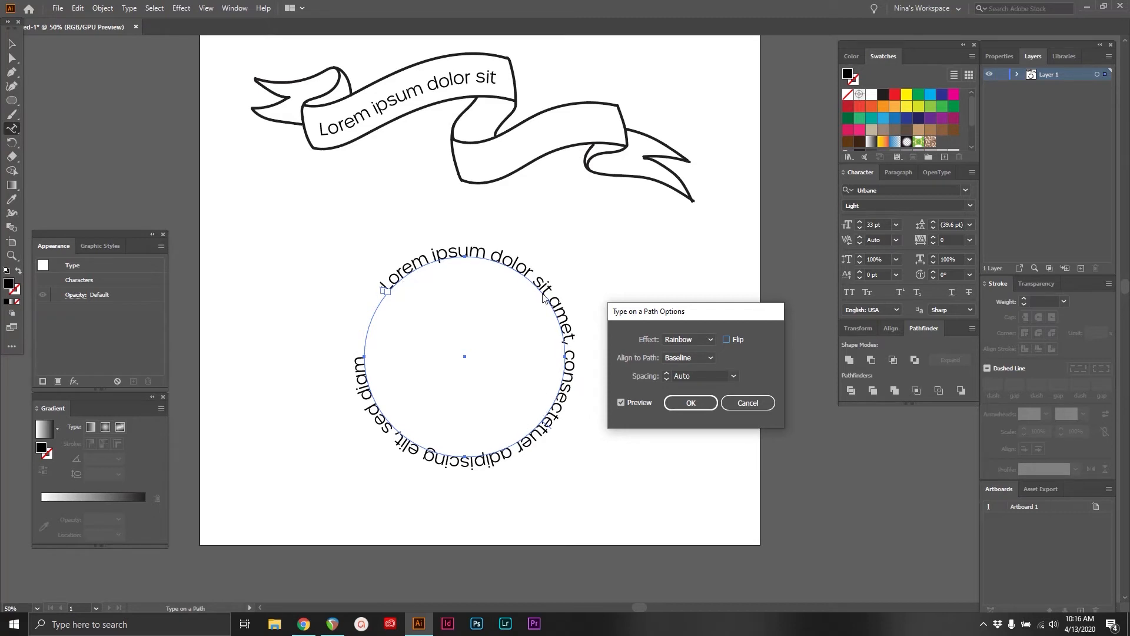
Try the Center, Ascender and Descender path alignments on the circle text, and set it back to Baseline
click(711, 358)
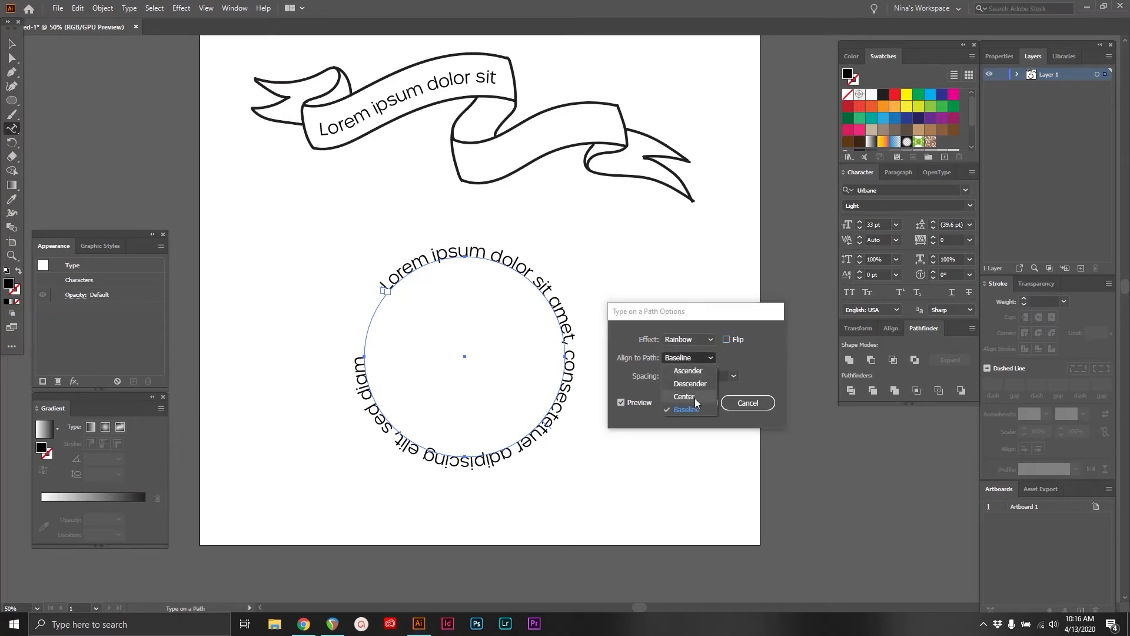
click(694, 398)
click(711, 358)
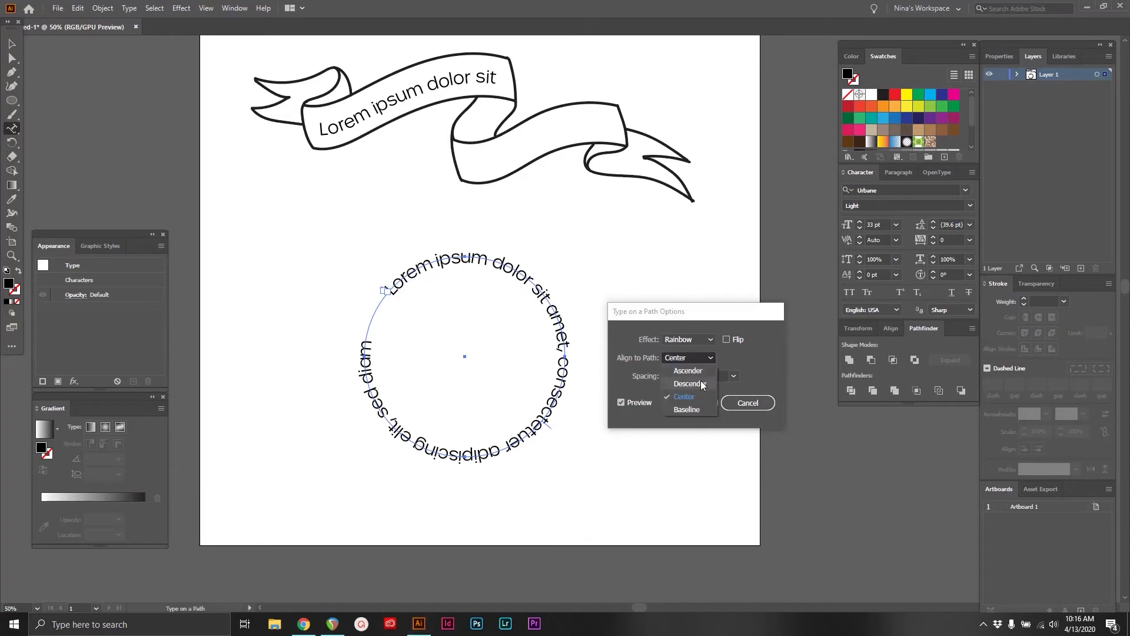
click(702, 374)
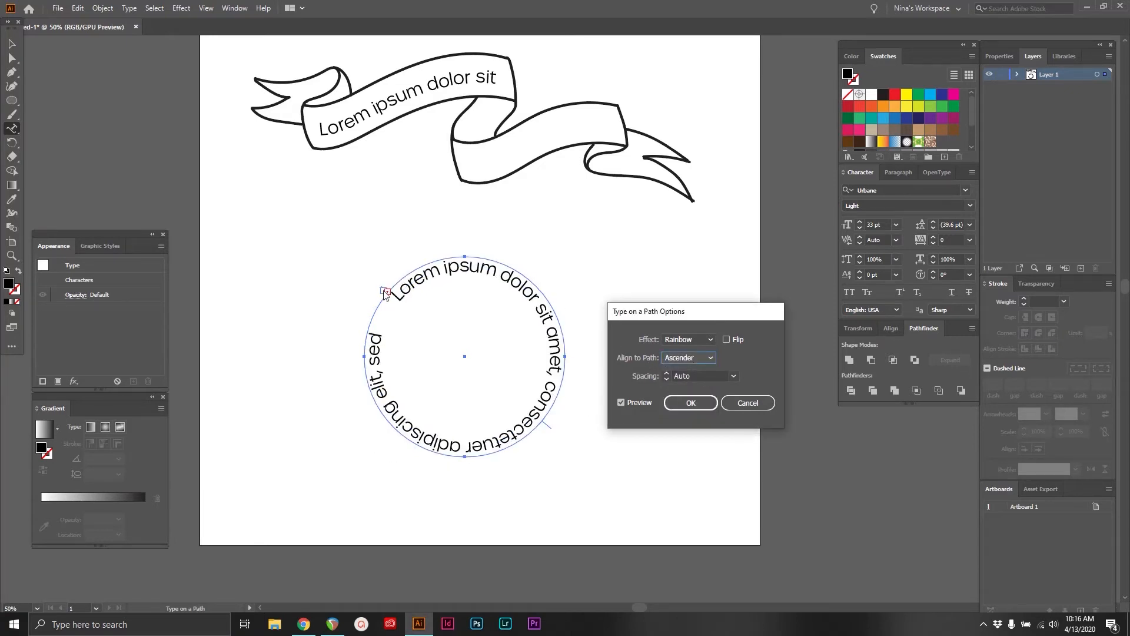
click(703, 358)
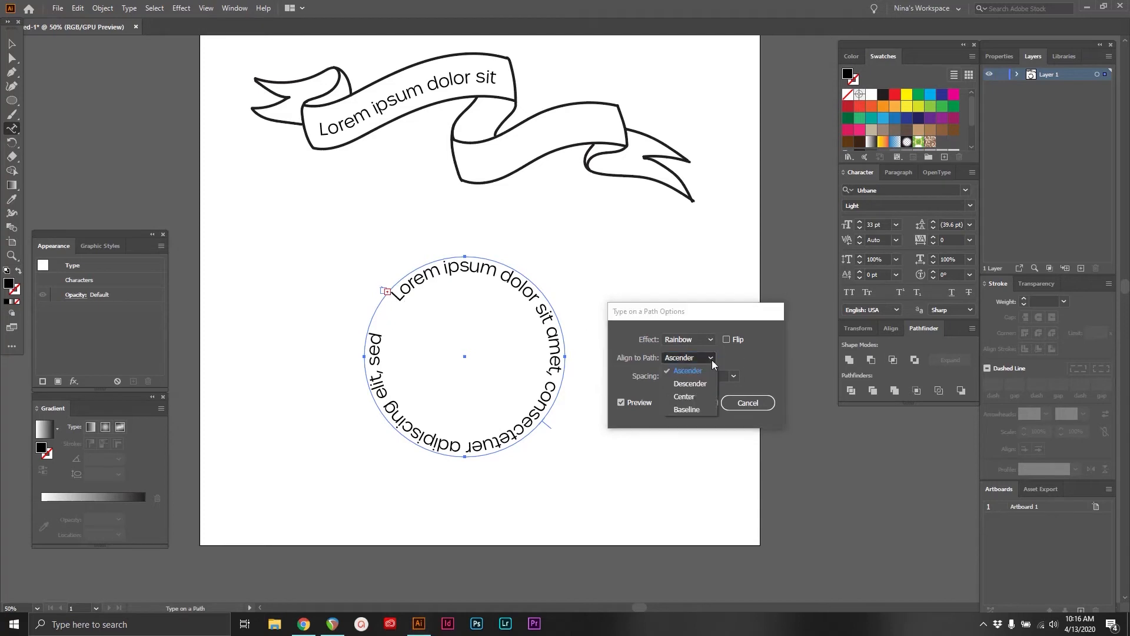
click(699, 386)
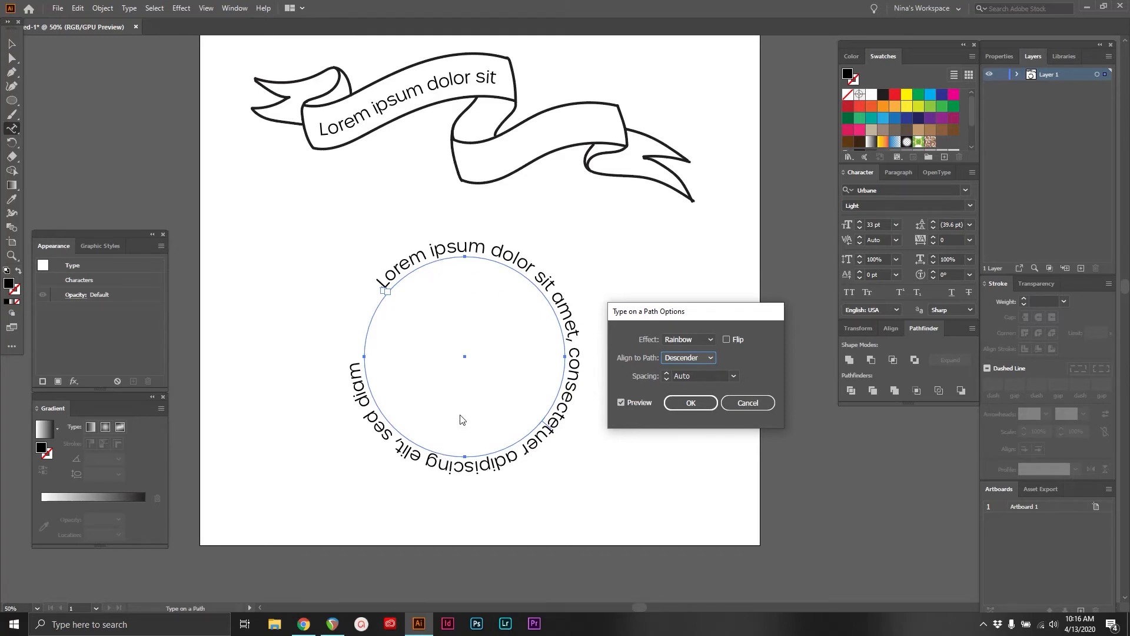
click(711, 358)
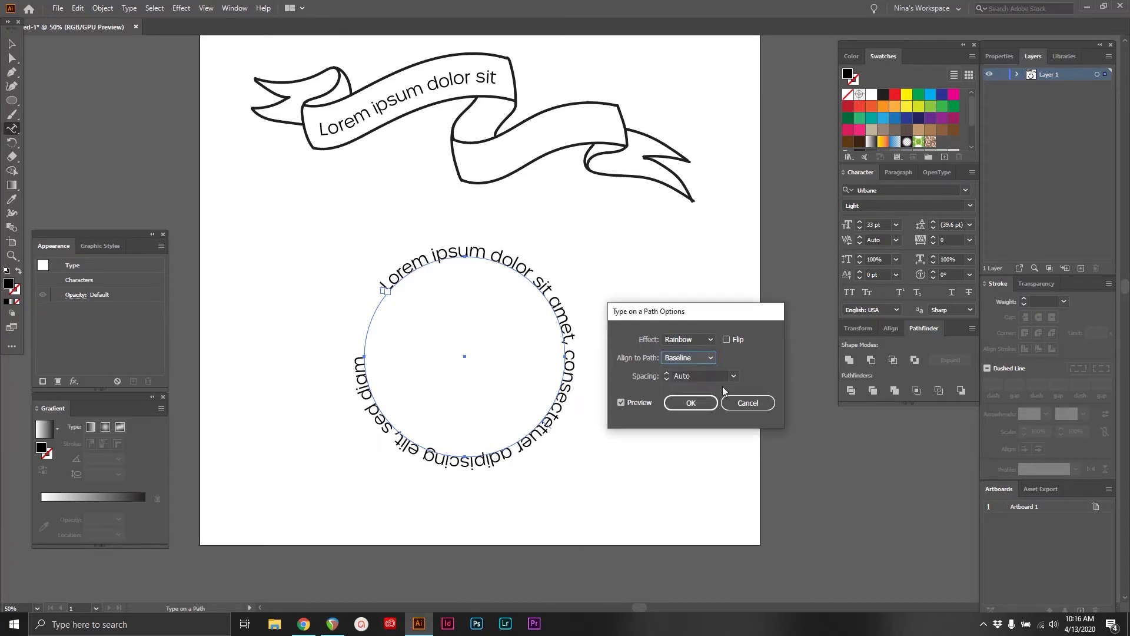
click(711, 359)
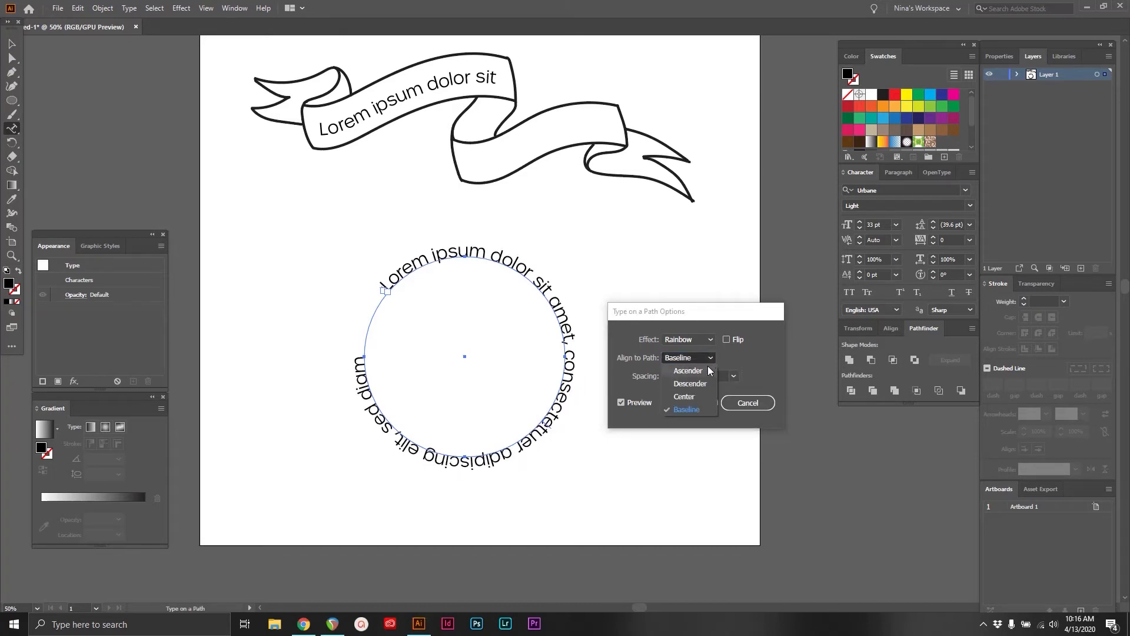
click(734, 362)
Try the Gravity and Stair Step effects on the circle text, restore Rainbow, and look at the spacing choices
click(689, 339)
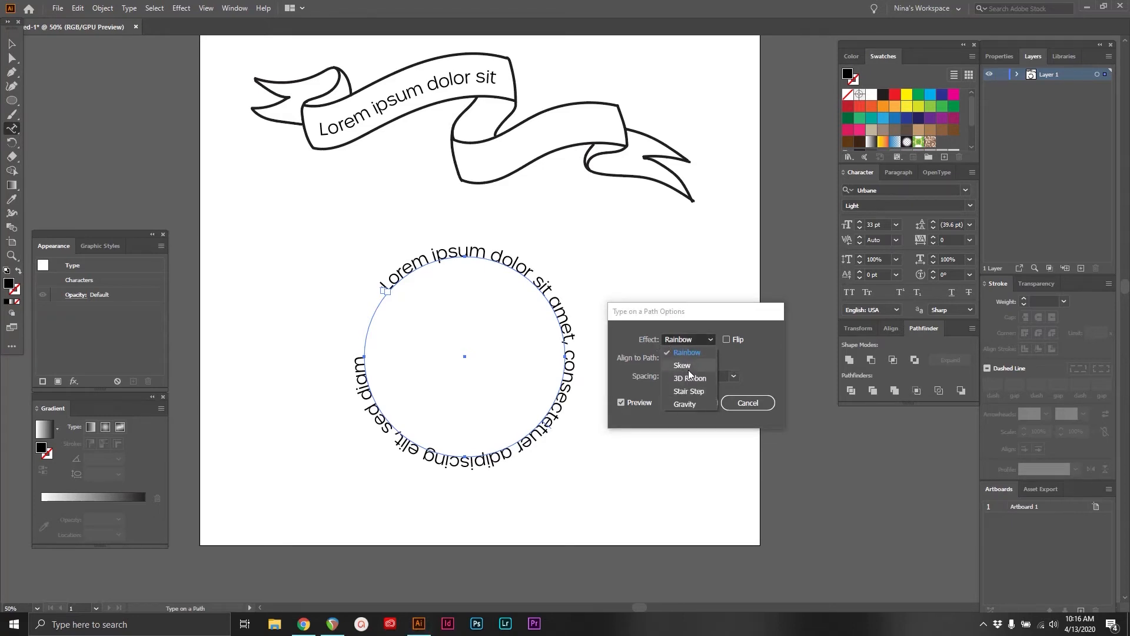
click(683, 365)
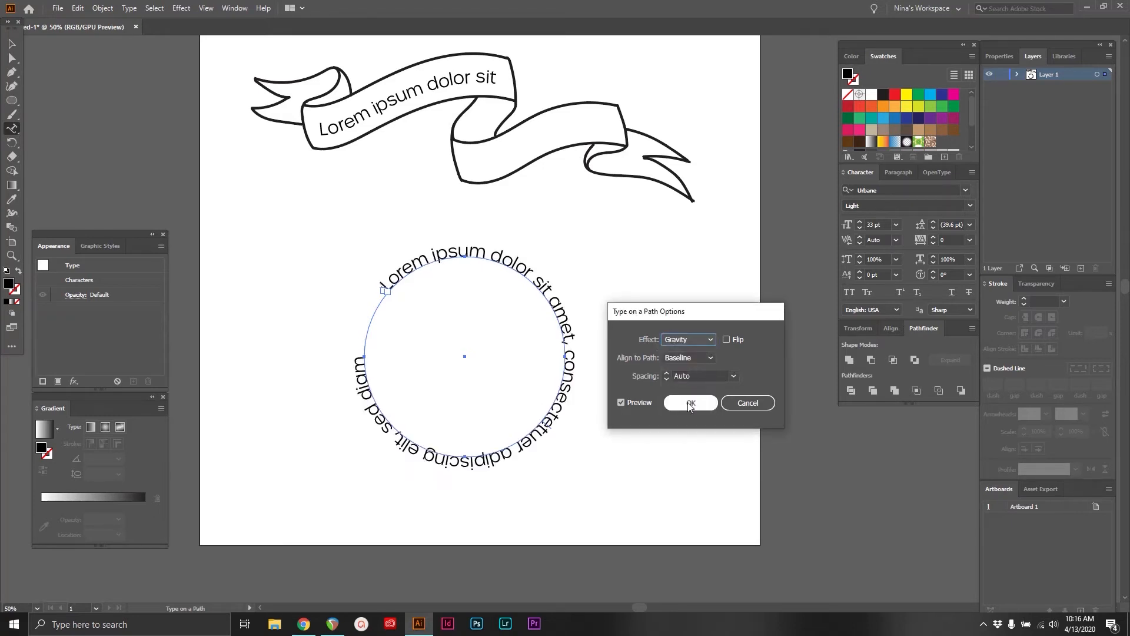
click(710, 341)
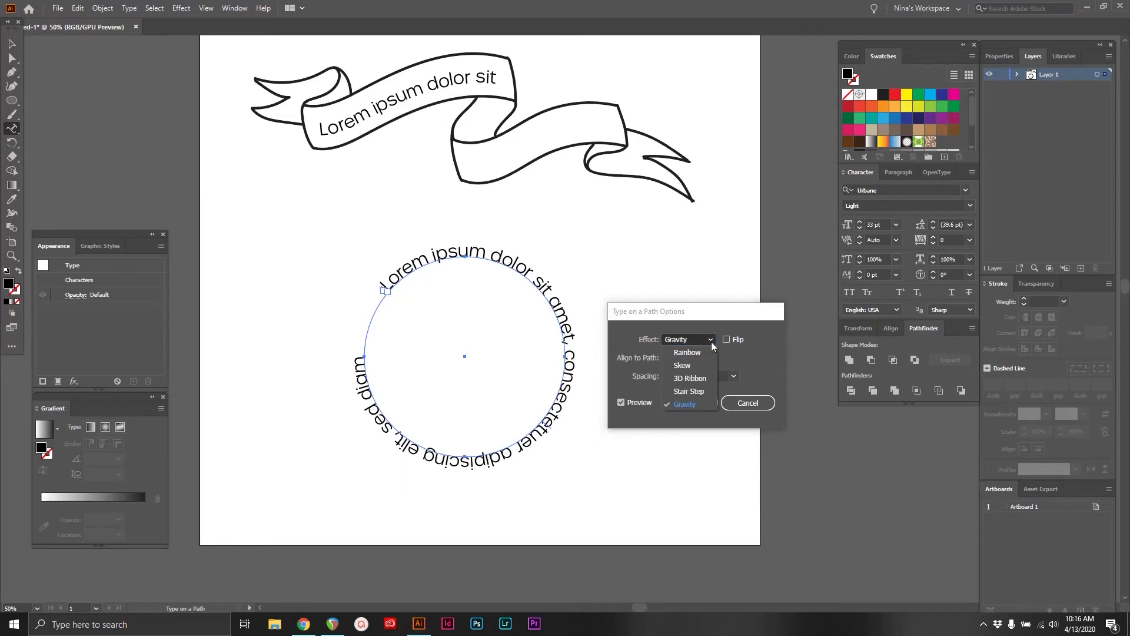
click(698, 391)
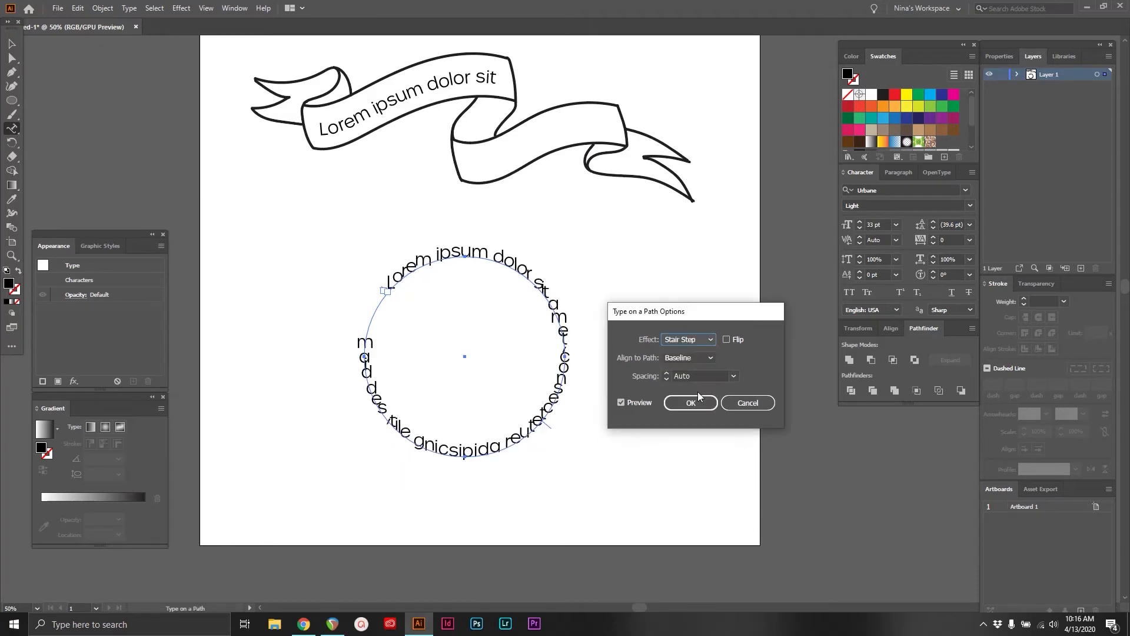
click(710, 341)
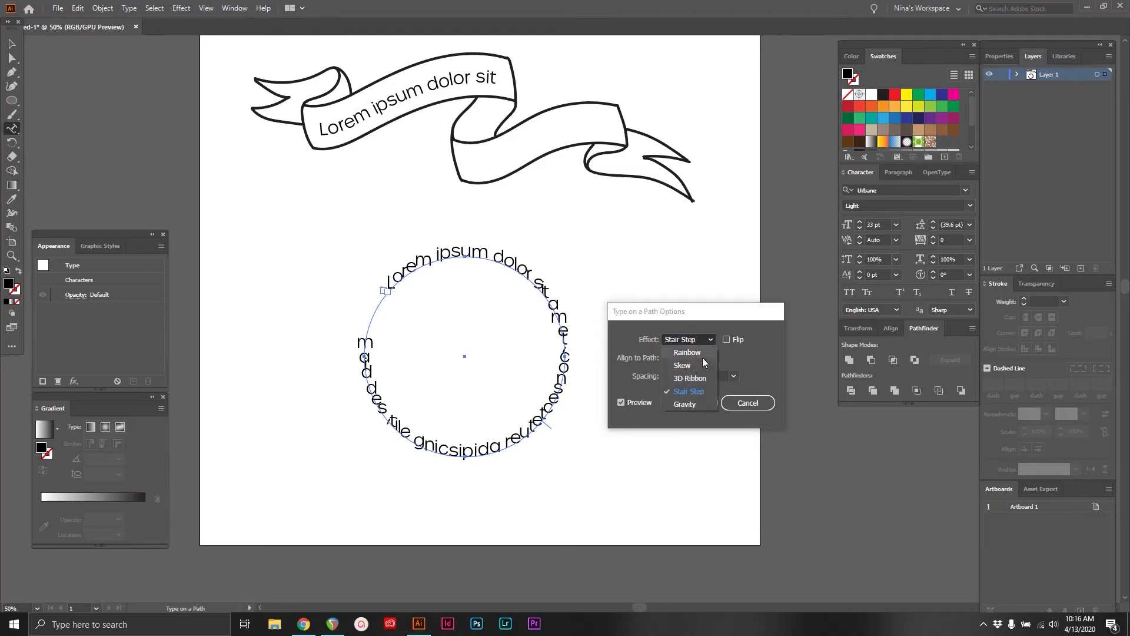
click(704, 355)
click(732, 378)
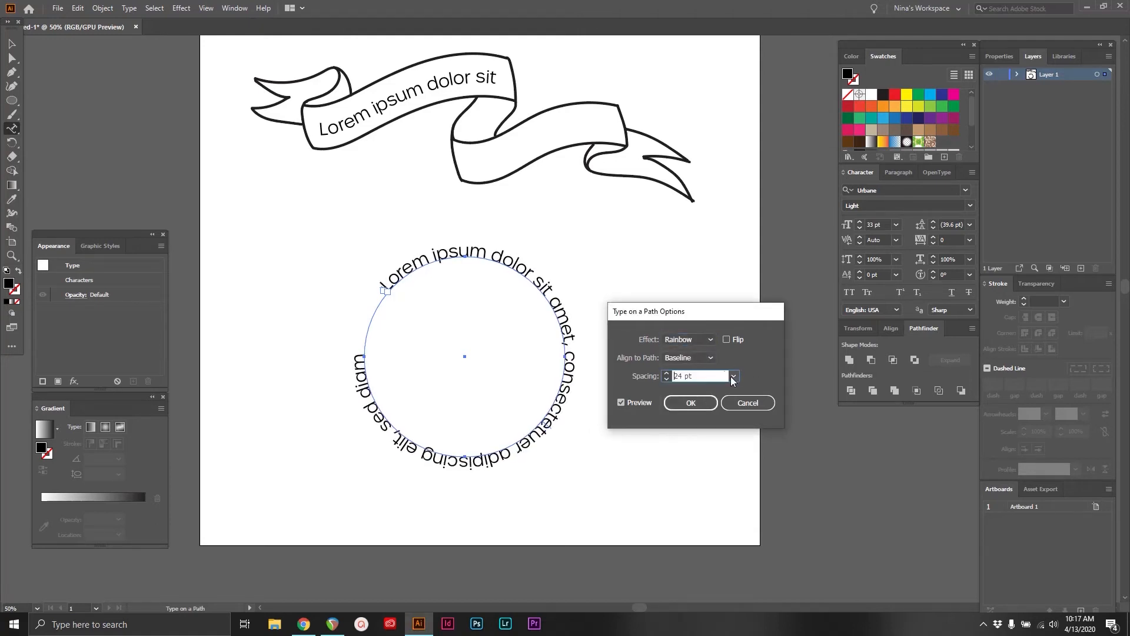
click(733, 376)
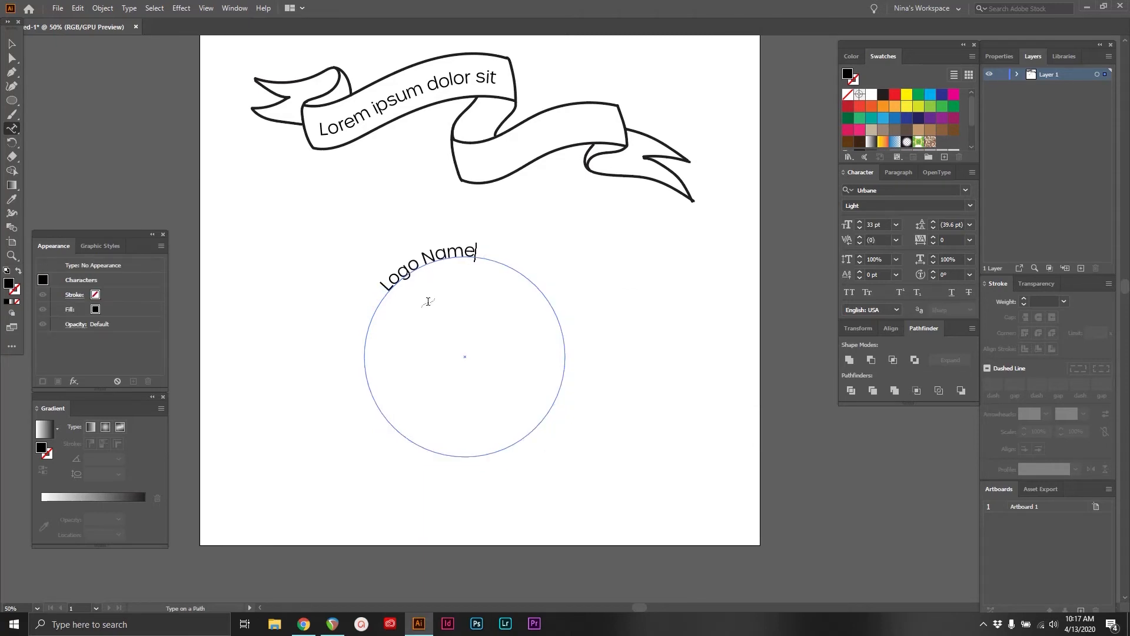
Shrink the "Logo Name" circle about its centre to roughly half its size and set its text to 31 pt
click(10, 45)
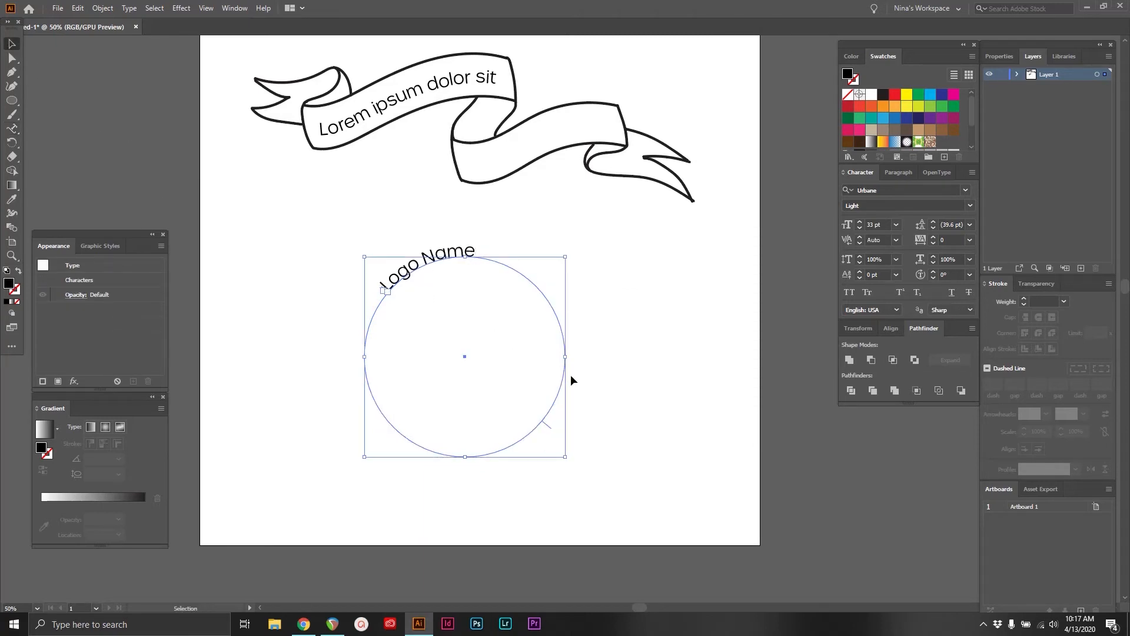
drag(567, 356, 515, 356)
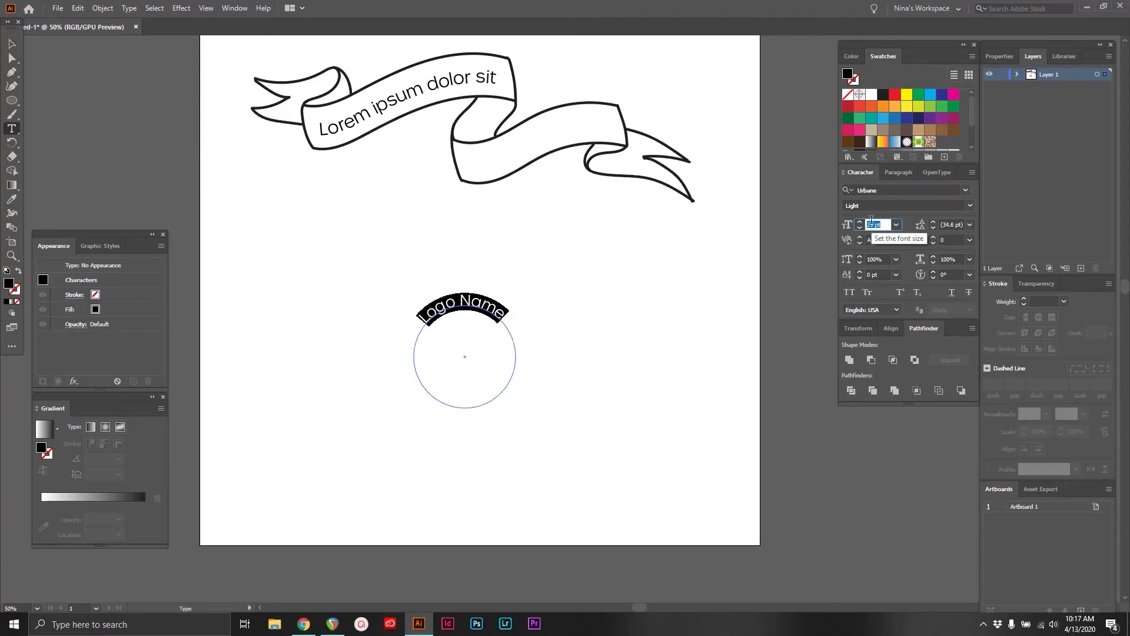
key(Up)
key(Up)
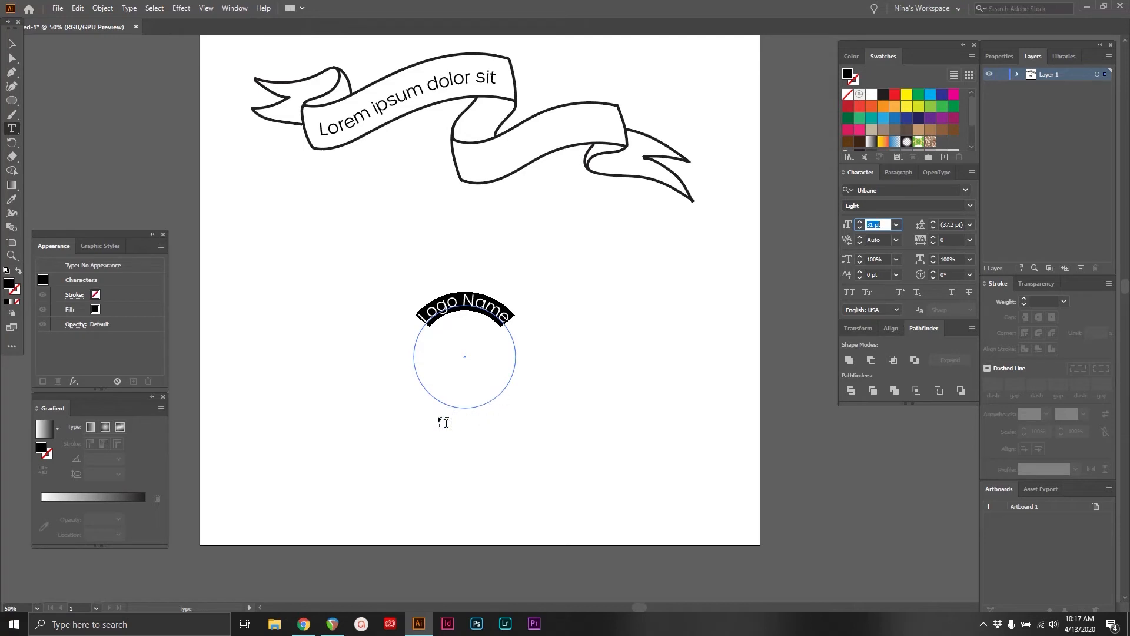
click(509, 320)
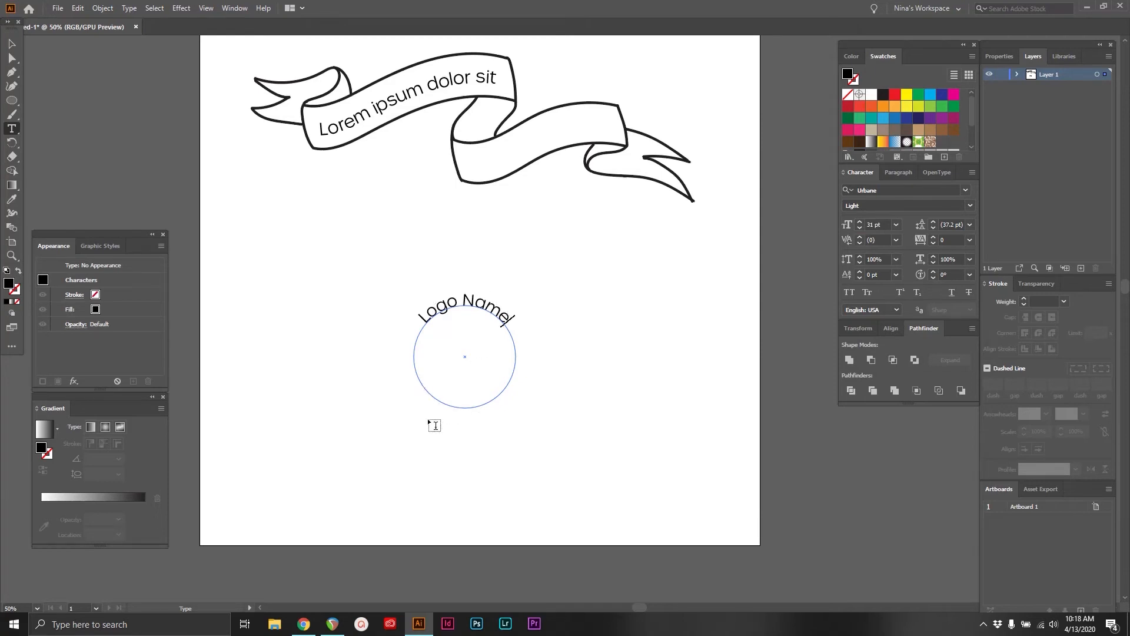
Duplicate the "Logo Name" circle text and place the copy level with the original, to its right
click(9, 40)
drag(460, 305, 617, 305)
Set the original "Logo Name" text's Align to Path option to Center, with the preview on
key(t)
click(481, 306)
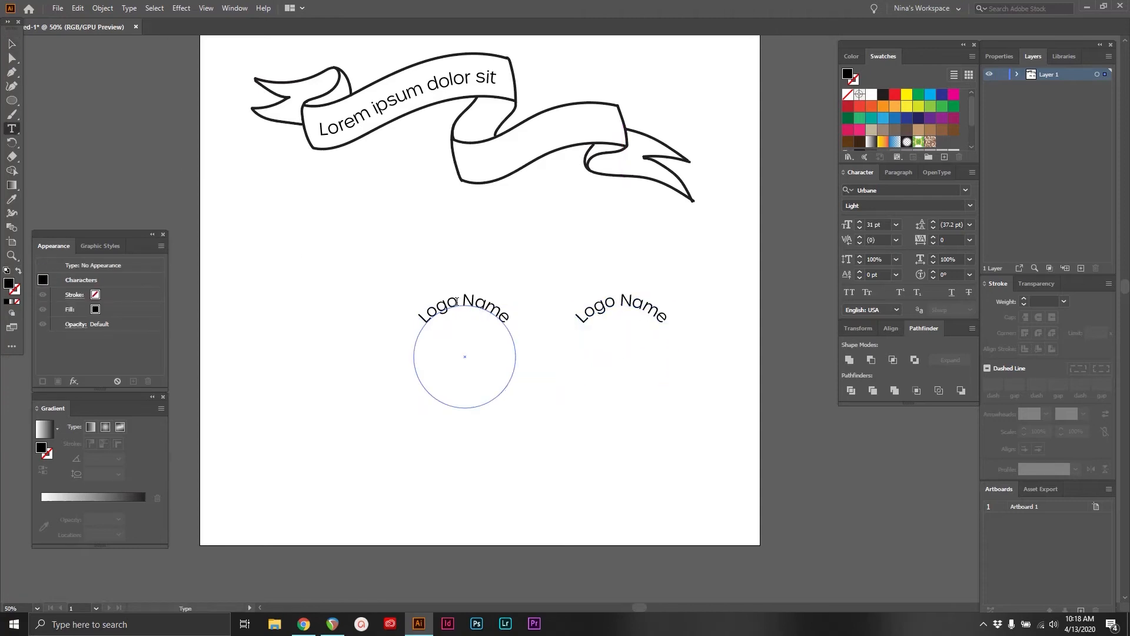
key(ctrl+a)
double_click(11, 131)
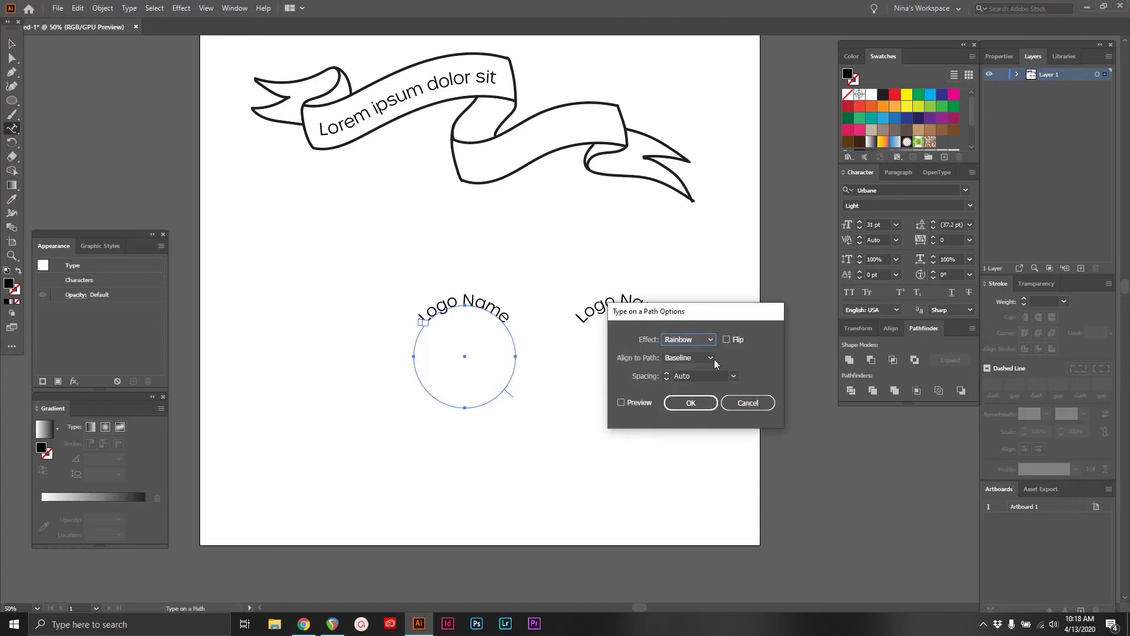
click(690, 358)
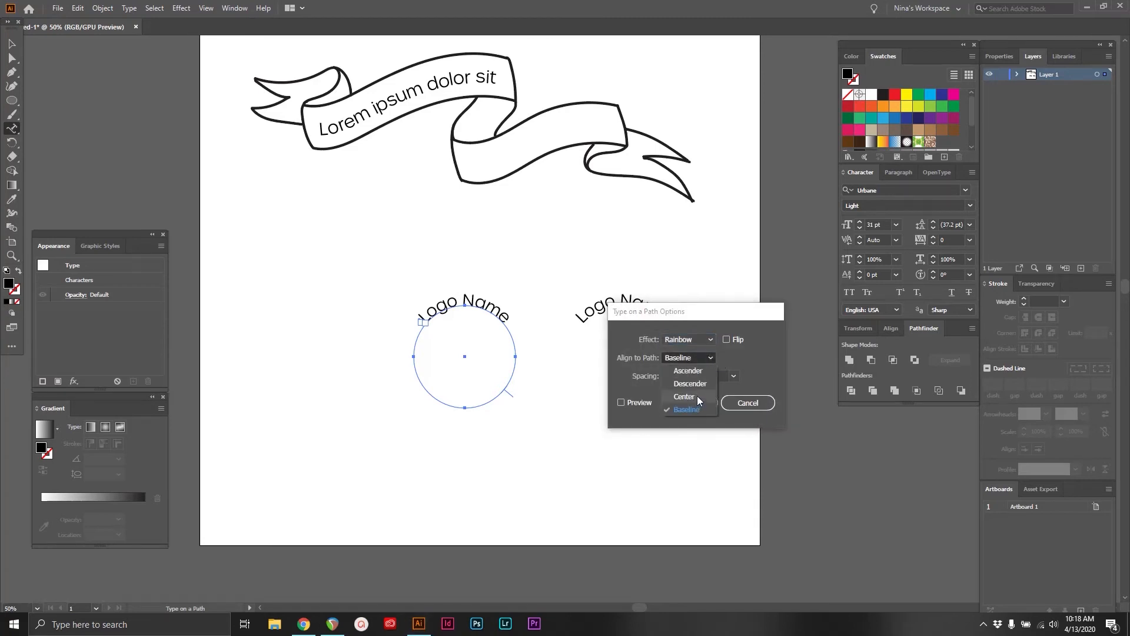
click(686, 397)
click(621, 403)
key(Return)
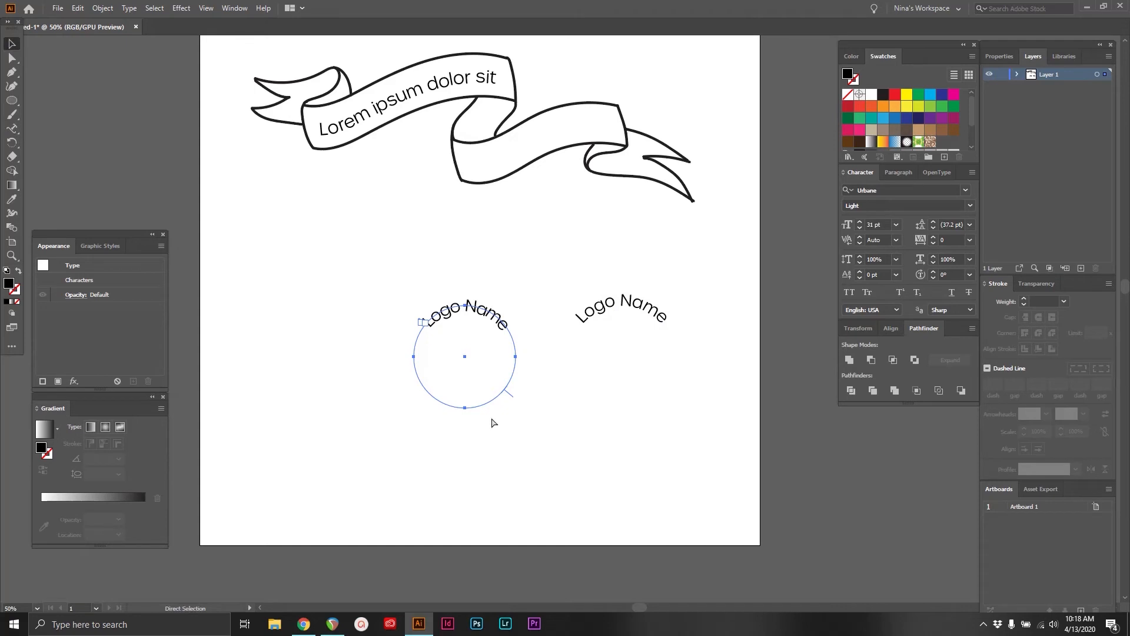
Paste a copy of the centre-aligned "Logo Name" circle text in front, lock and unlock it, and reselect the circle text
key(ctrl+f)
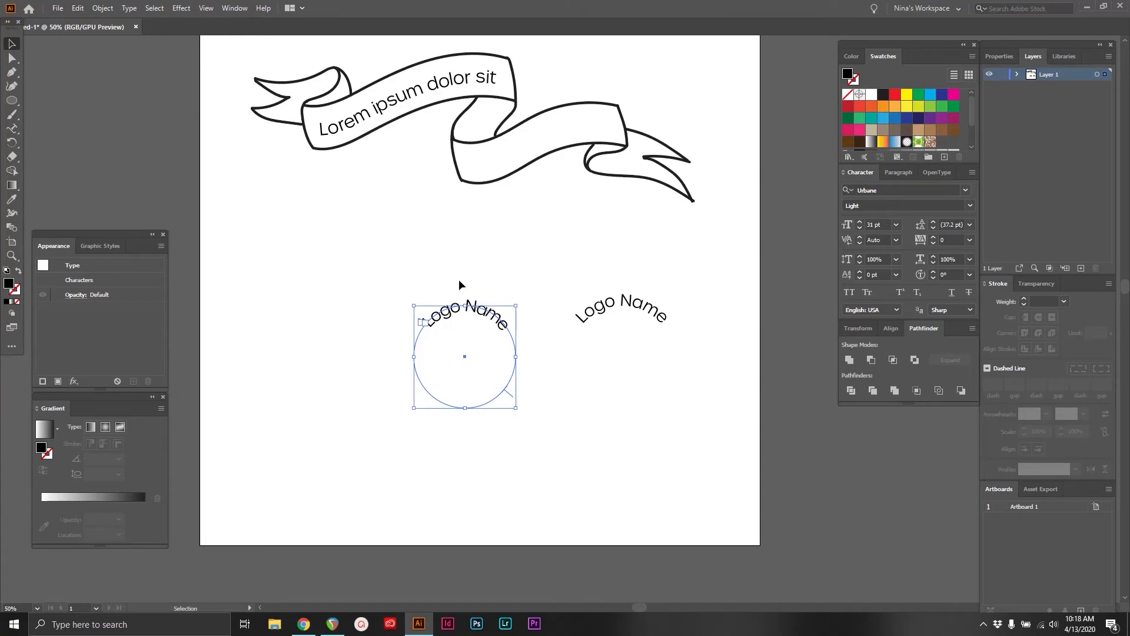
key(ctrl+2)
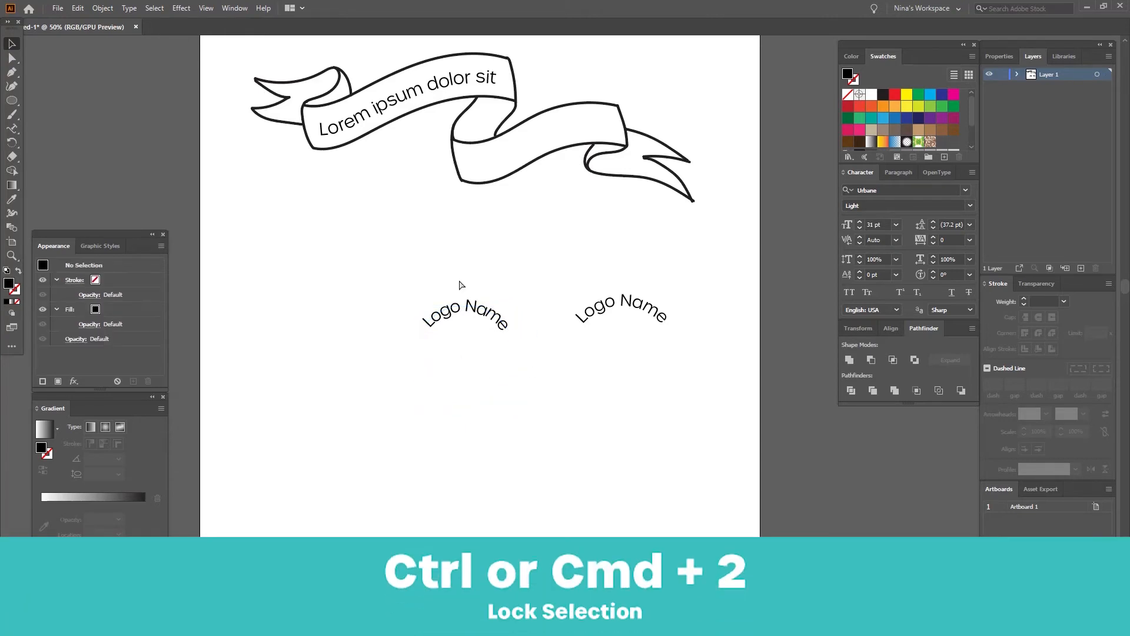
key(ctrl+alt+2)
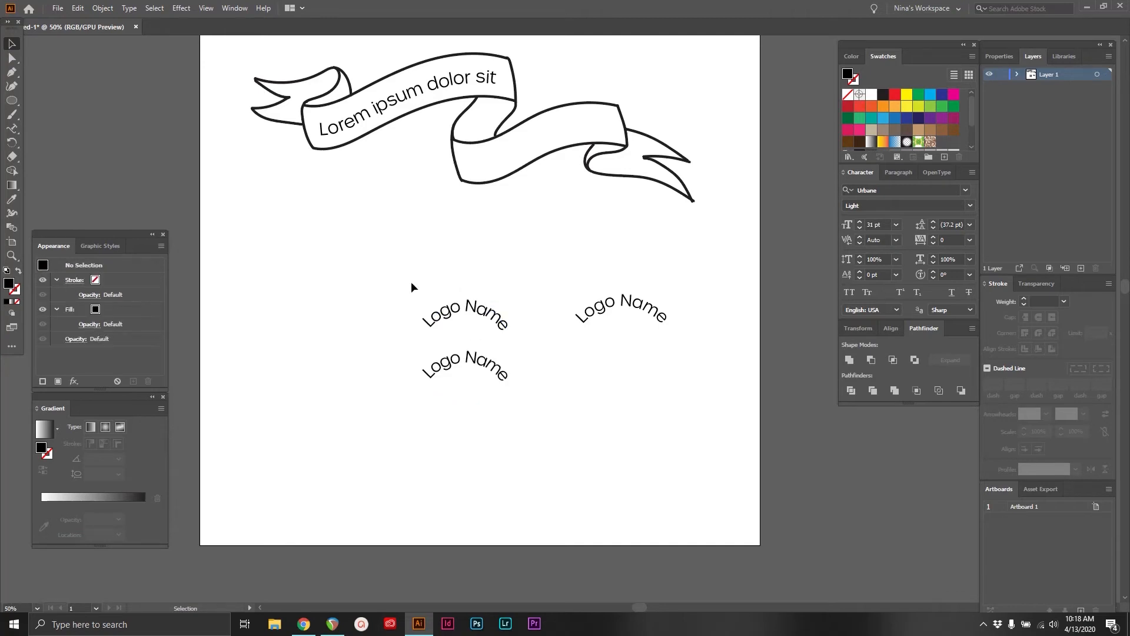
drag(411, 282, 493, 322)
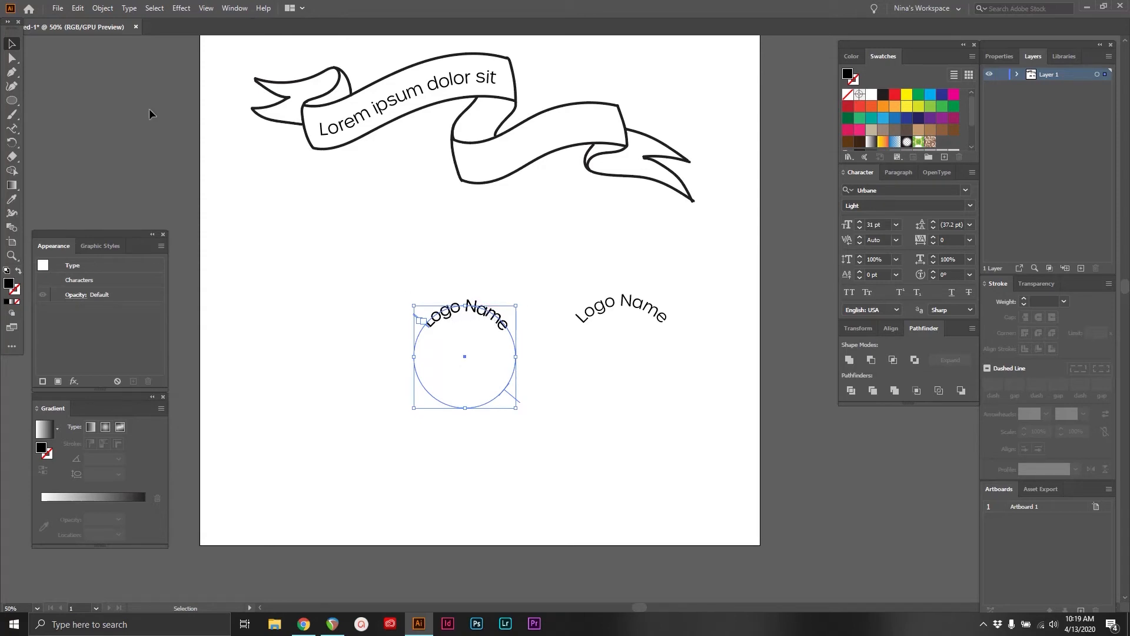
Flip the front "Logo Name" copy on its circle path and slide it to the centre of the lower arc
click(11, 59)
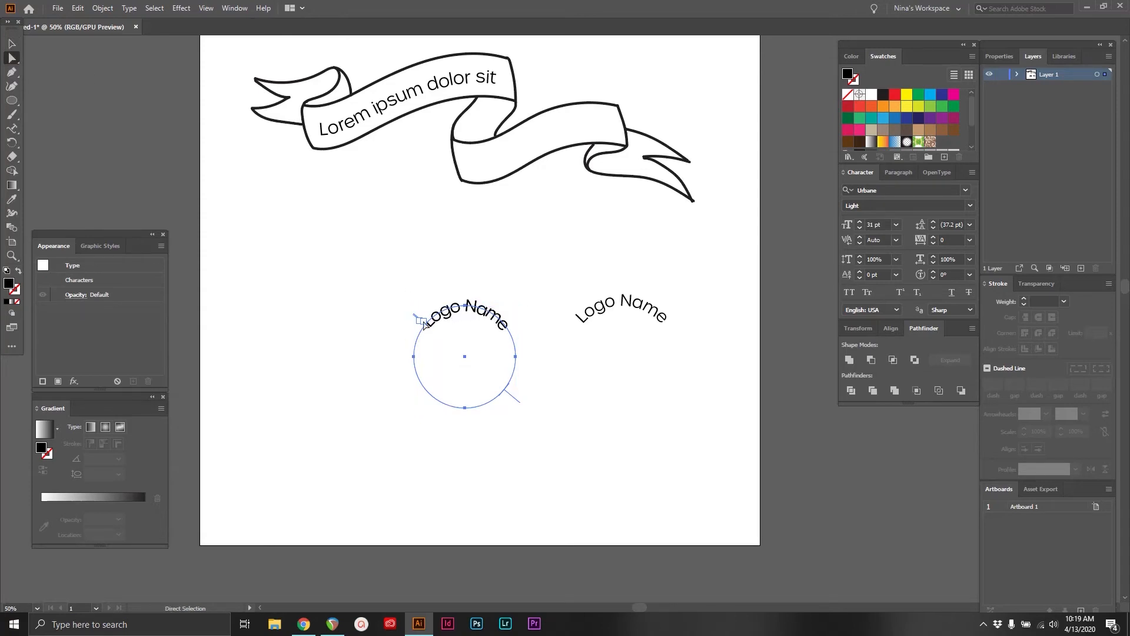
drag(426, 327, 516, 393)
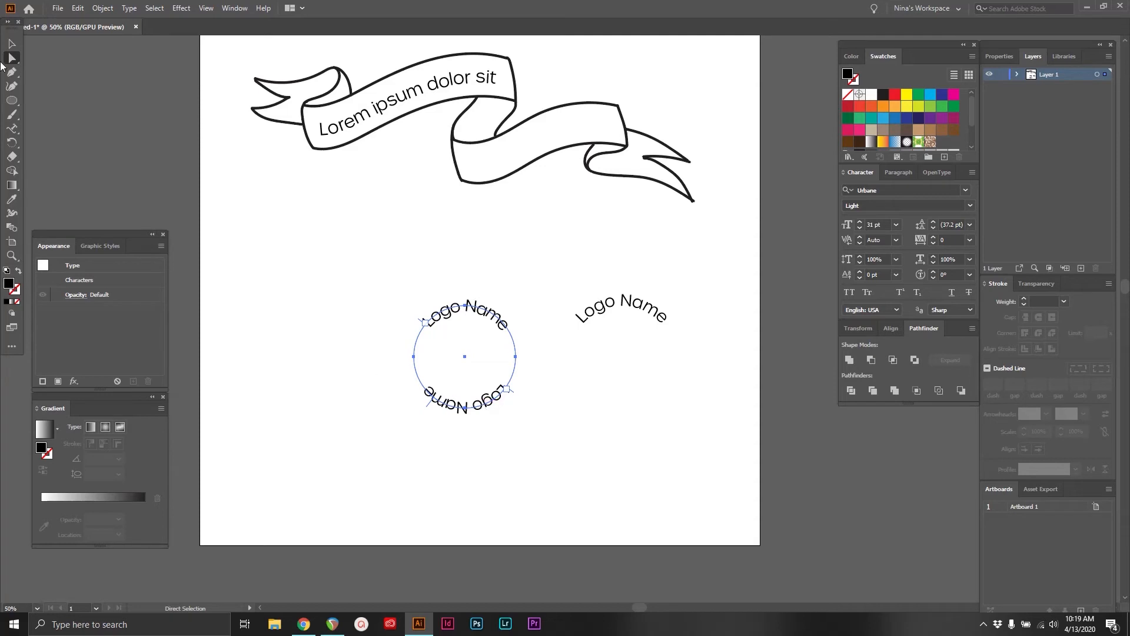
click(318, 298)
click(11, 128)
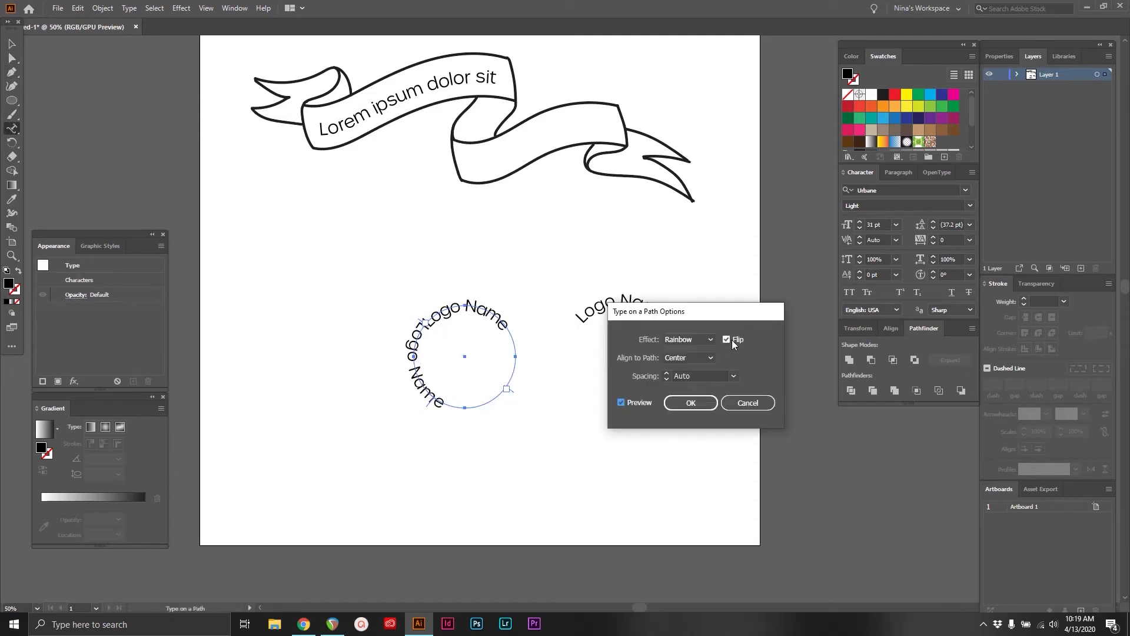
key(Return)
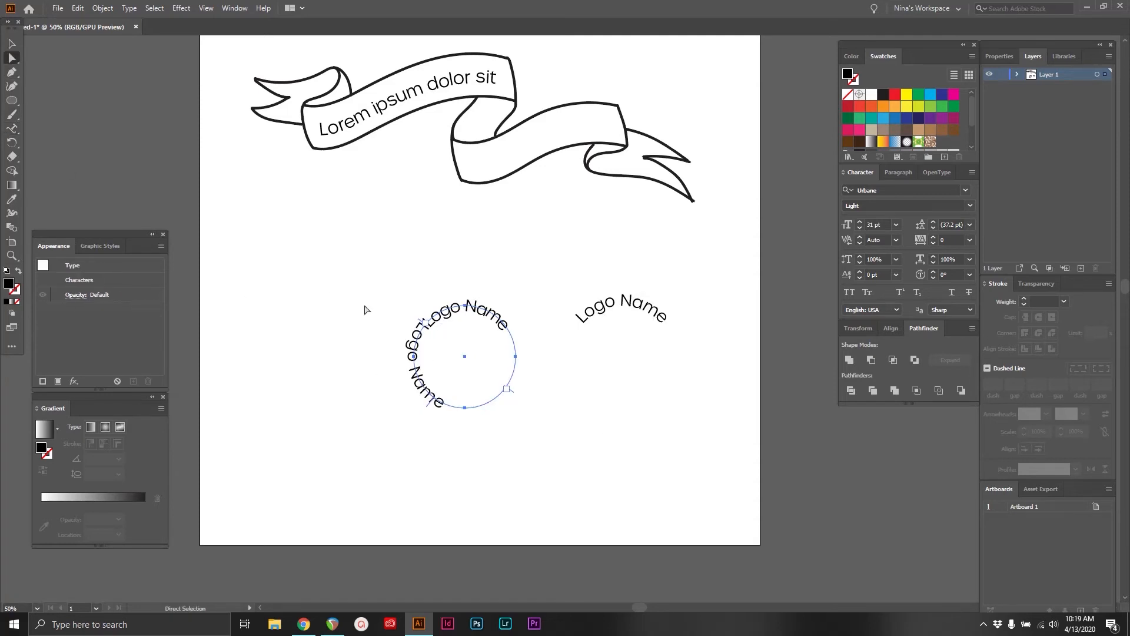
drag(429, 326, 513, 383)
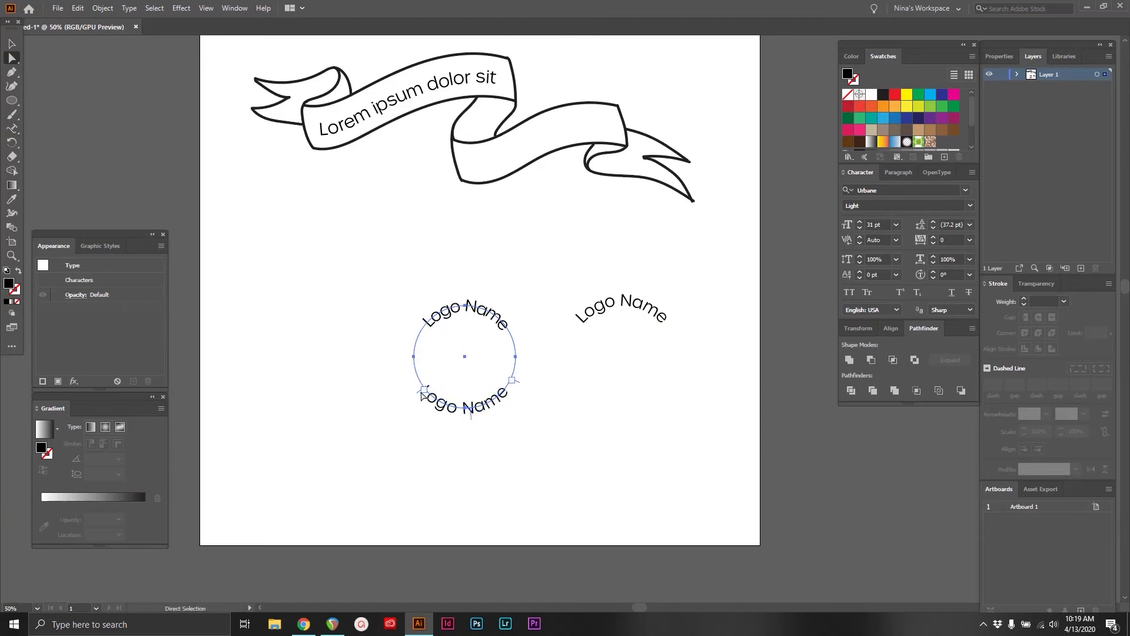
drag(419, 392, 422, 392)
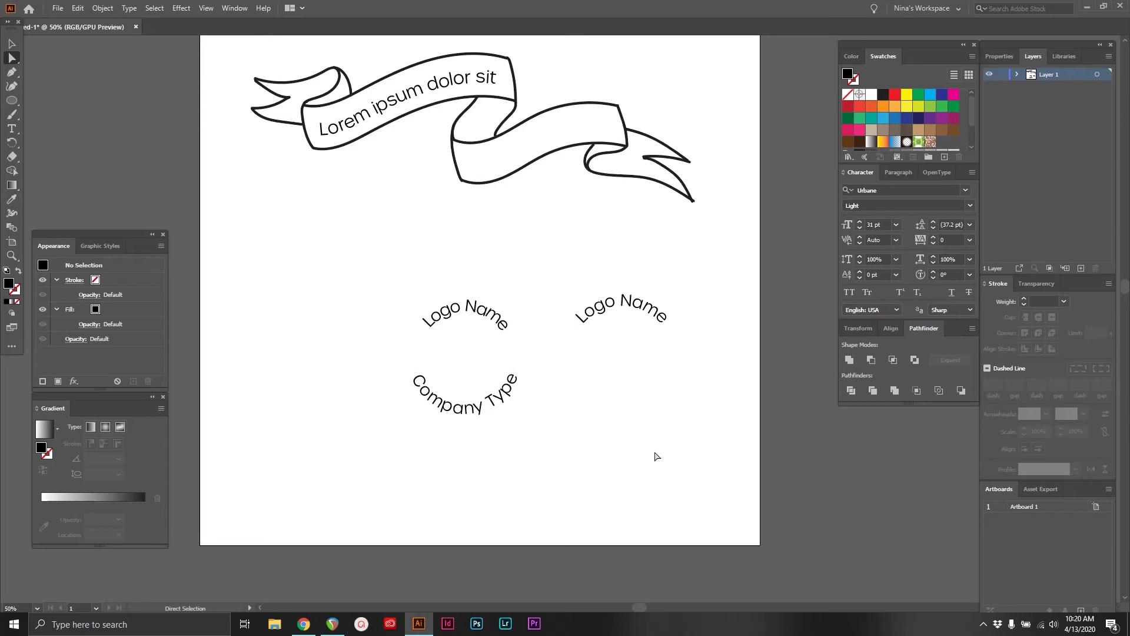
Show the rulers and level the original "Logo Name" text against a horizontal guide placed across the ends of its arc
key(ctrl+r)
drag(538, 41, 541, 327)
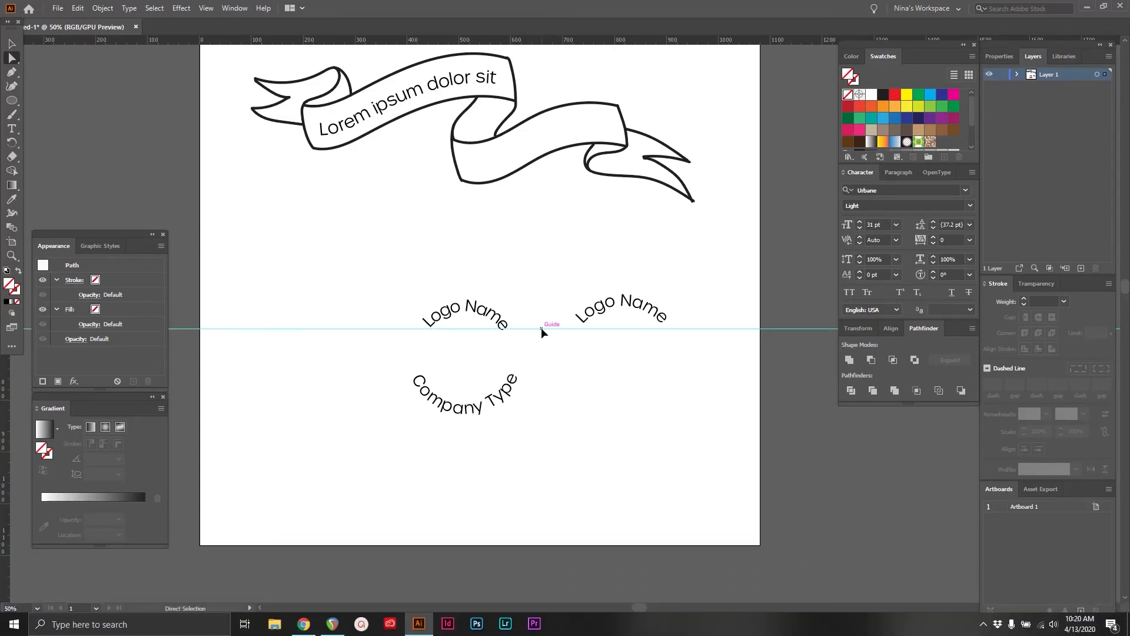
click(437, 322)
click(307, 277)
click(102, 8)
click(129, 102)
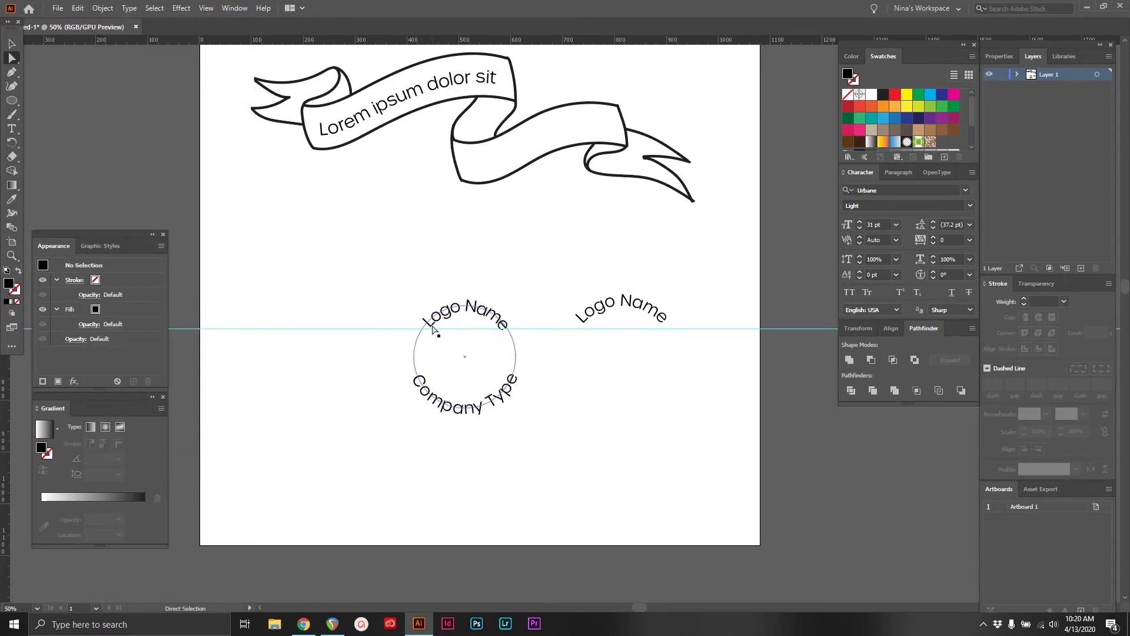
click(739, 396)
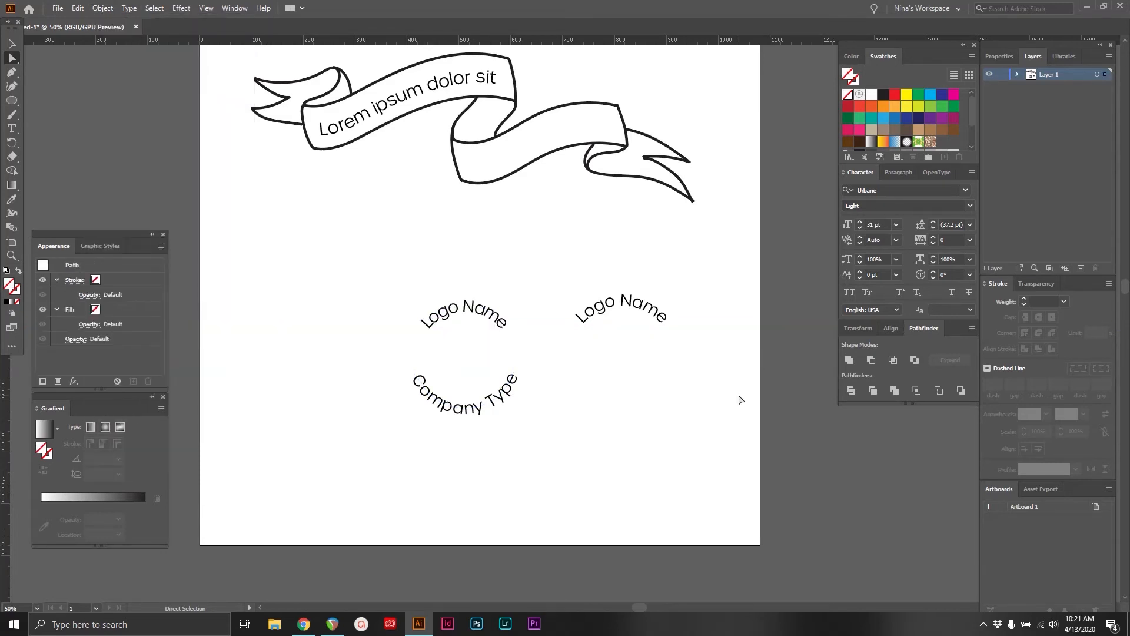
Draw a slightly larger circle concentric with the duplicate "Logo Name" text's circle
click(631, 308)
key(v)
click(631, 306)
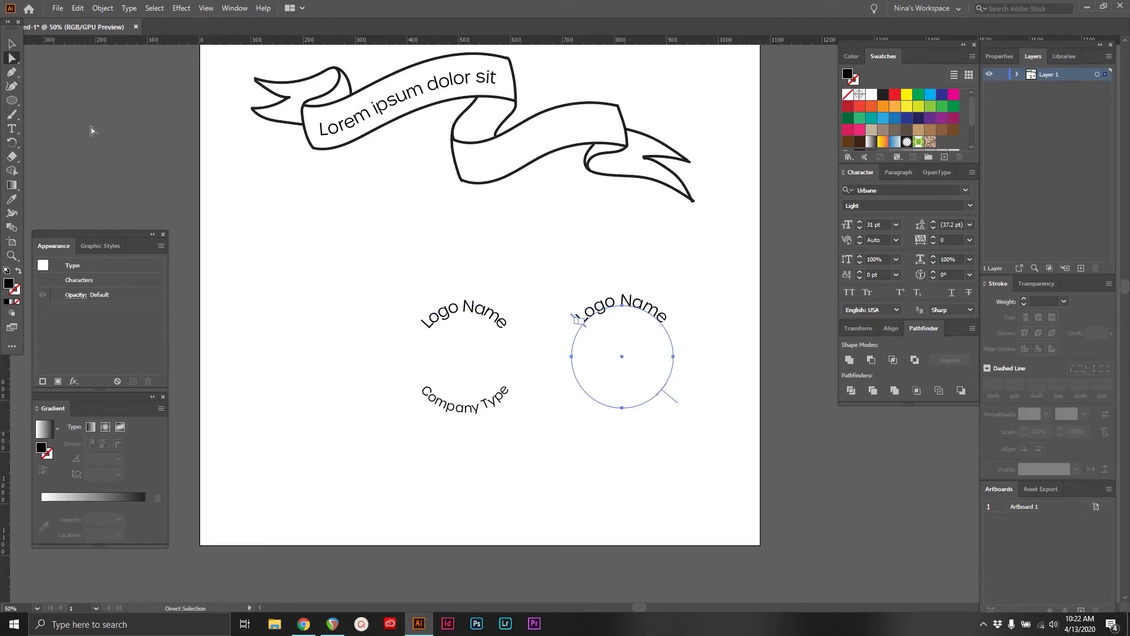
click(12, 100)
drag(622, 356, 685, 355)
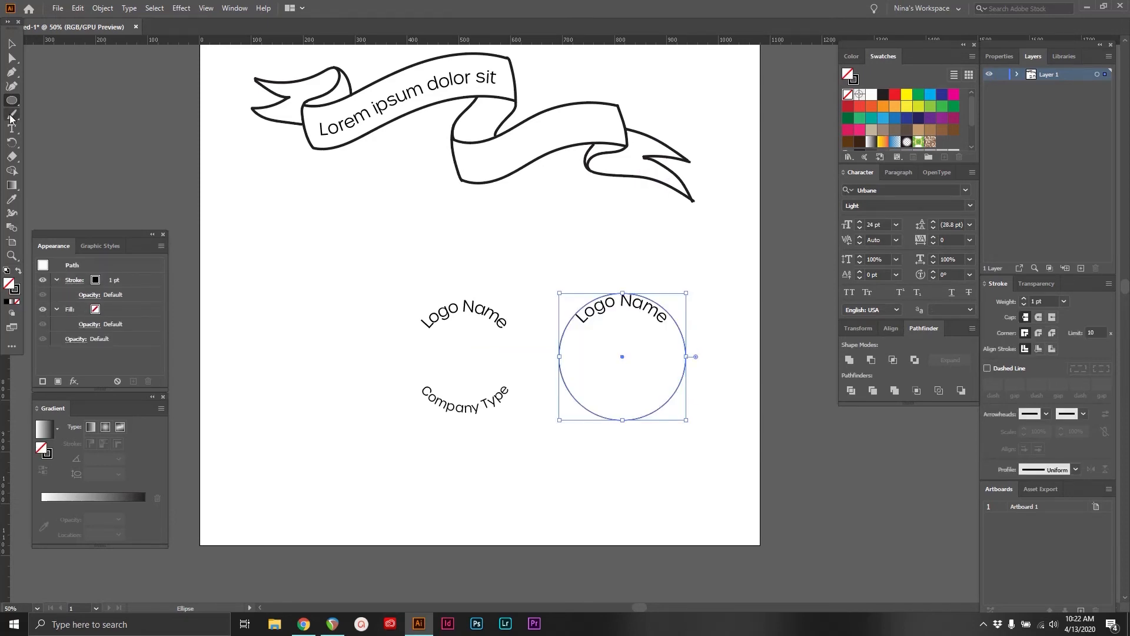
Place "Company Type" along the lower arc of the larger circle with Flip on and Align to Path set to Baseline
drag(11, 129, 36, 143)
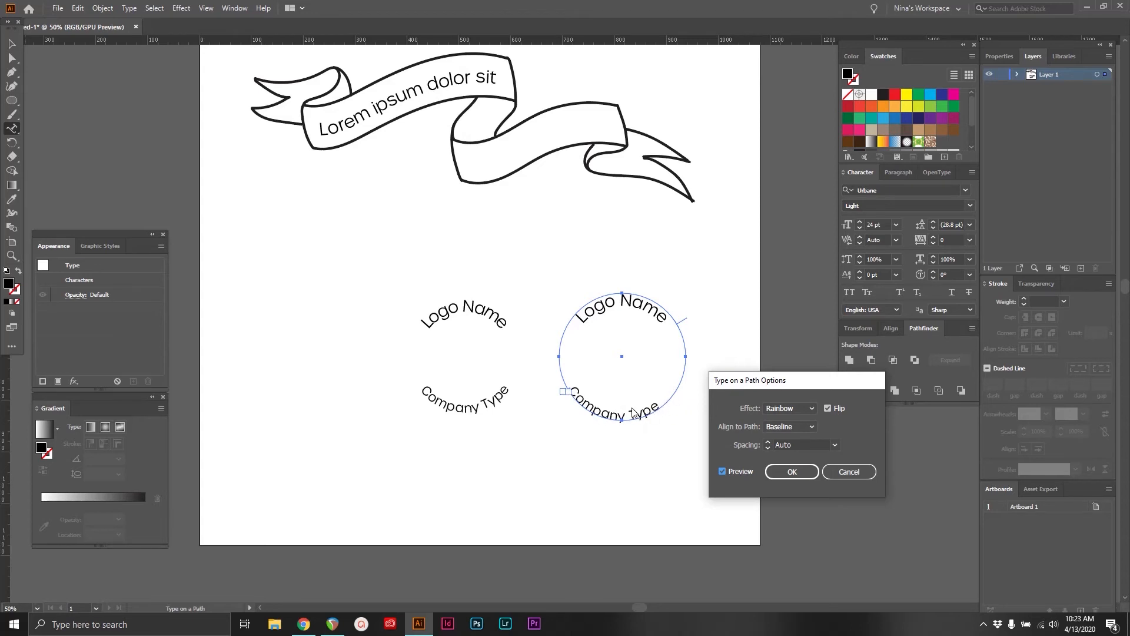
drag(563, 390, 559, 346)
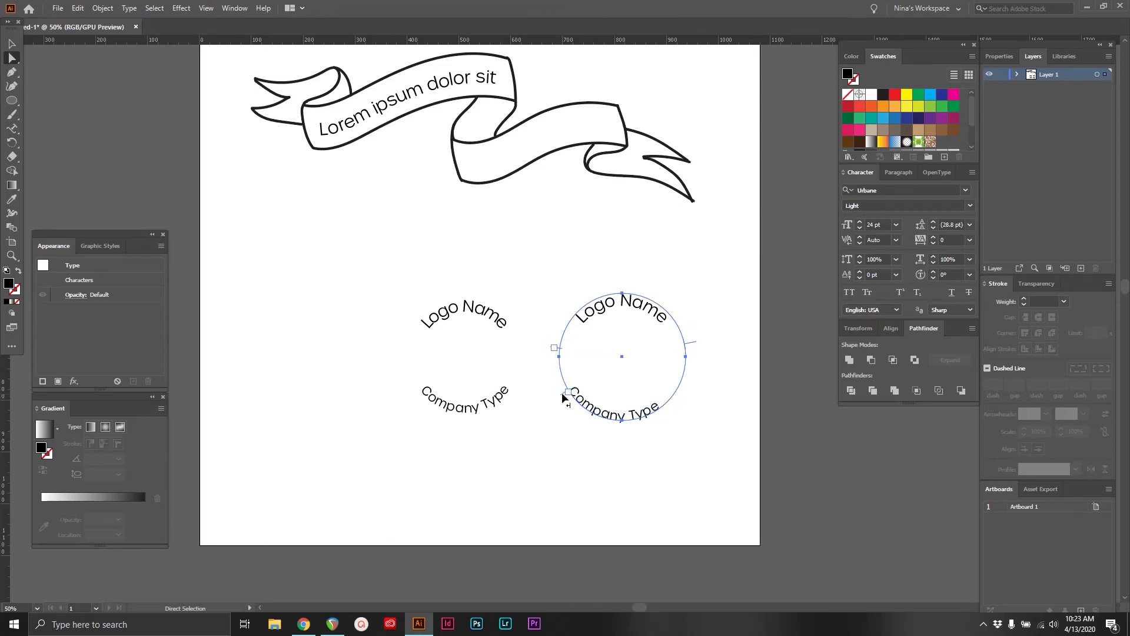
drag(563, 395, 569, 405)
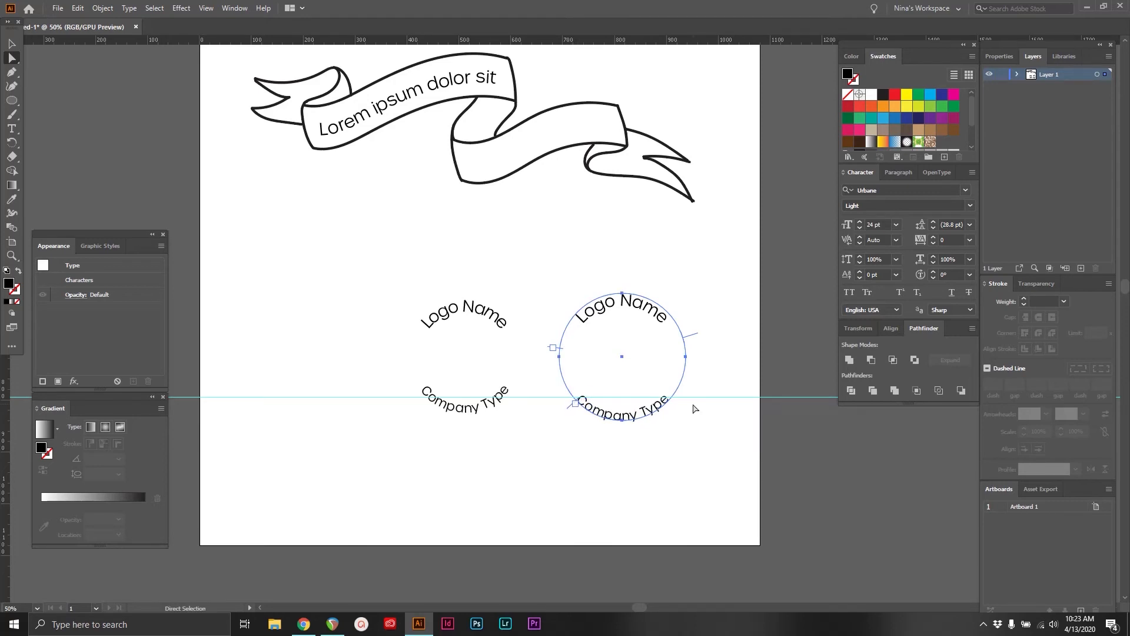
Rotate the larger "Company Type" circle slightly to level its text with the guide, and delete the guide
click(12, 44)
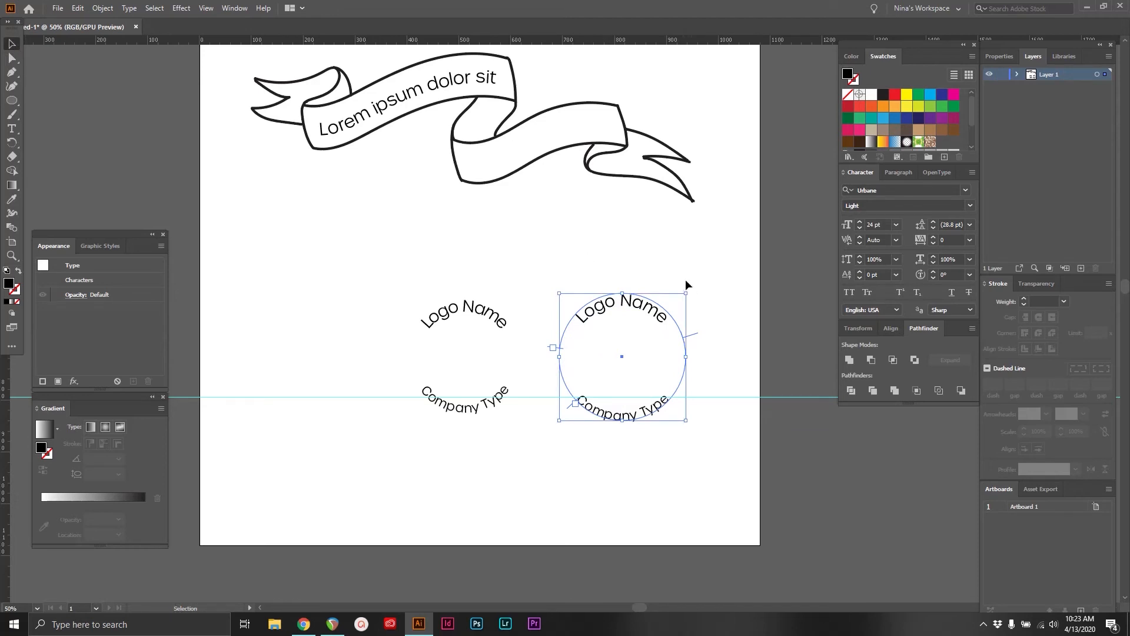
drag(691, 289, 651, 271)
click(689, 509)
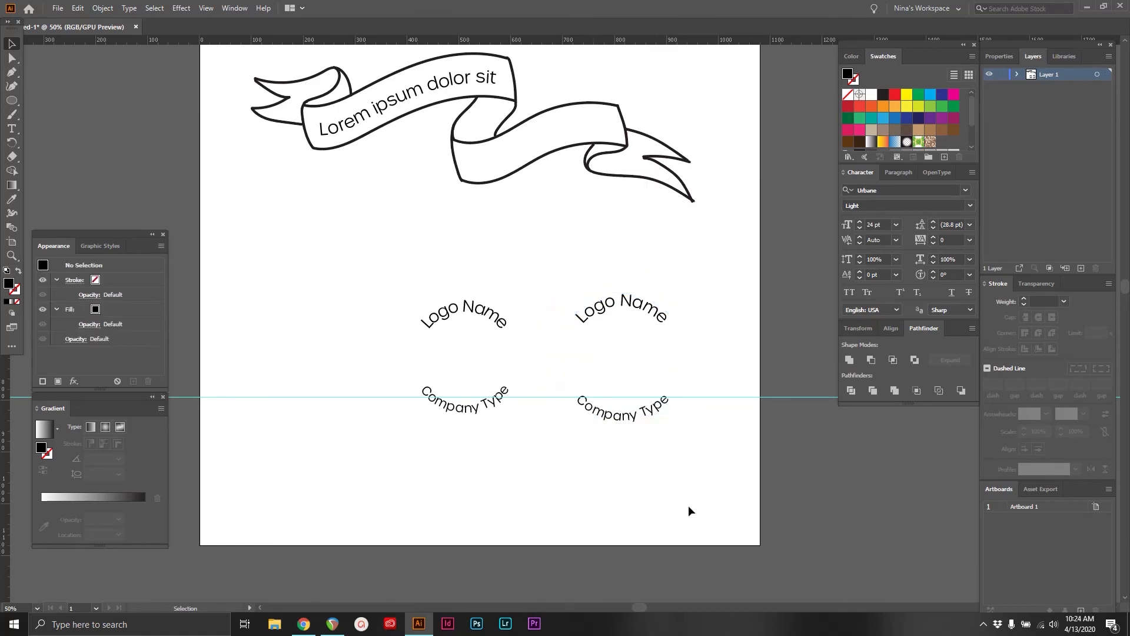
drag(322, 340, 340, 419)
key(Delete)
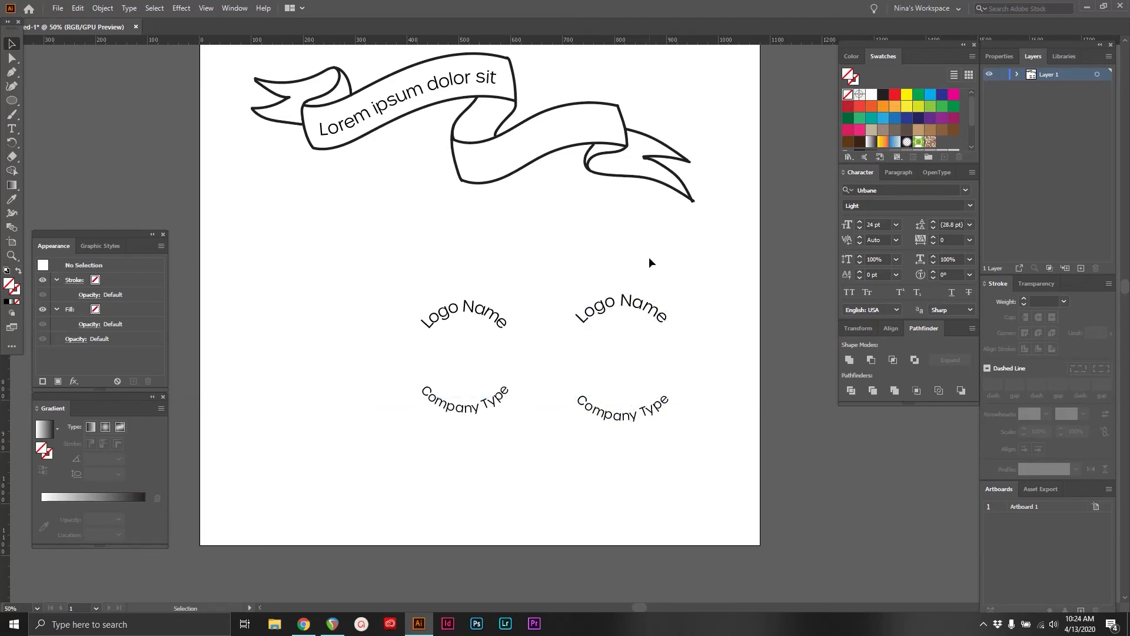
Clear the artboard by deleting both circular logos and the ribbon with its text
drag(693, 265, 323, 452)
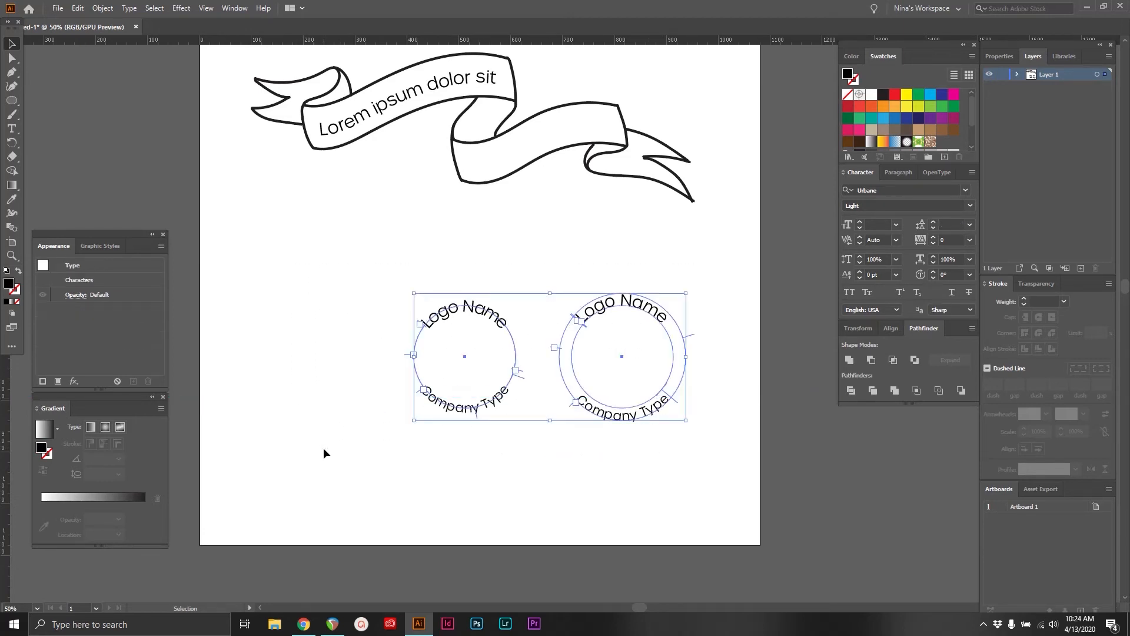
key(Delete)
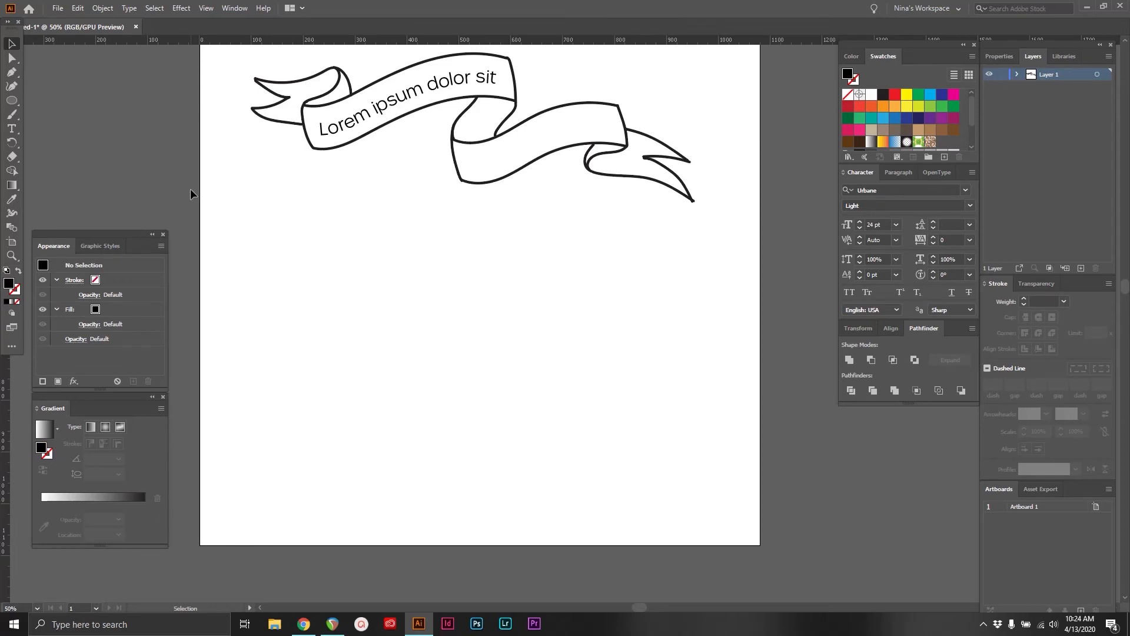
scroll(190, 188, up, 1)
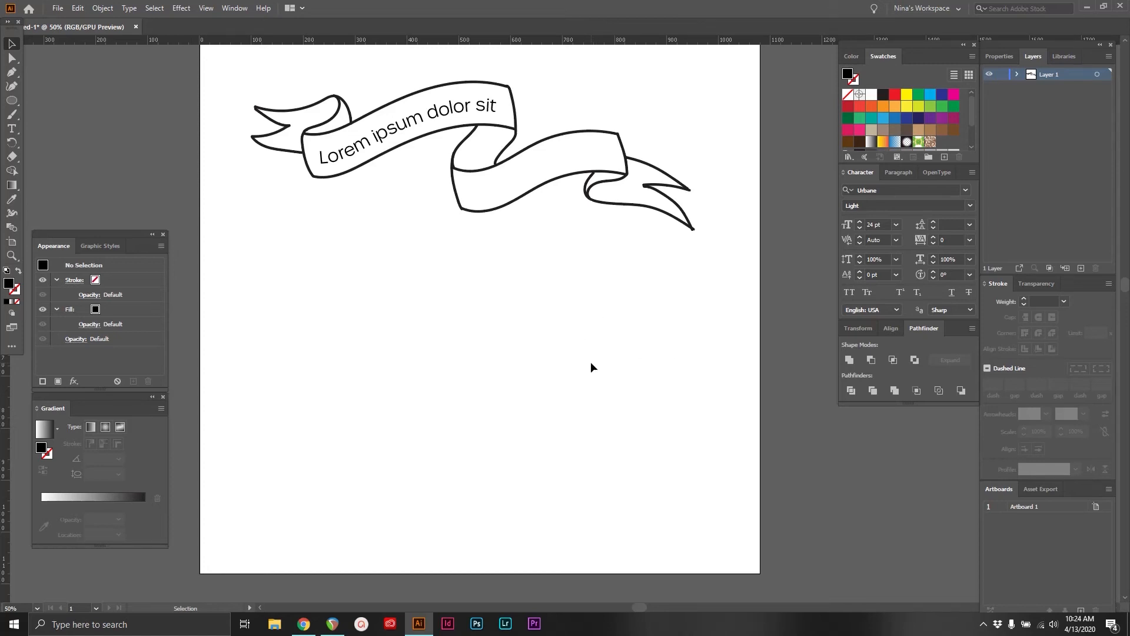
key(ctrl+a)
key(Delete)
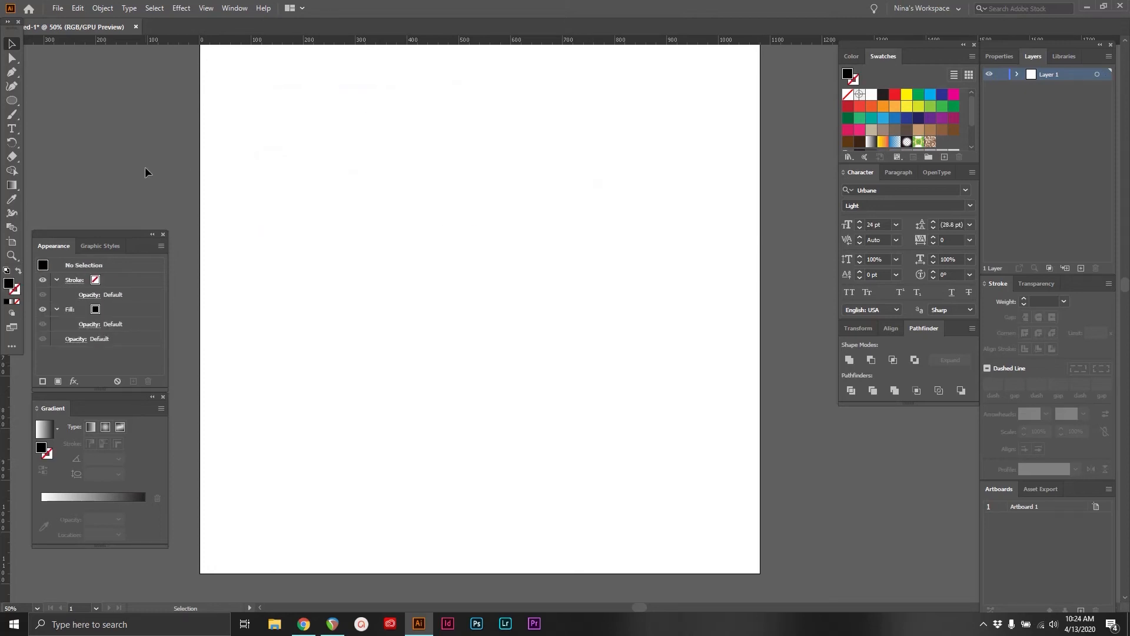
Create vertical point text reading "Type foreverrrrrrrrrrrr and everrr" with the Vertical Type tool
right_click(13, 128)
click(44, 158)
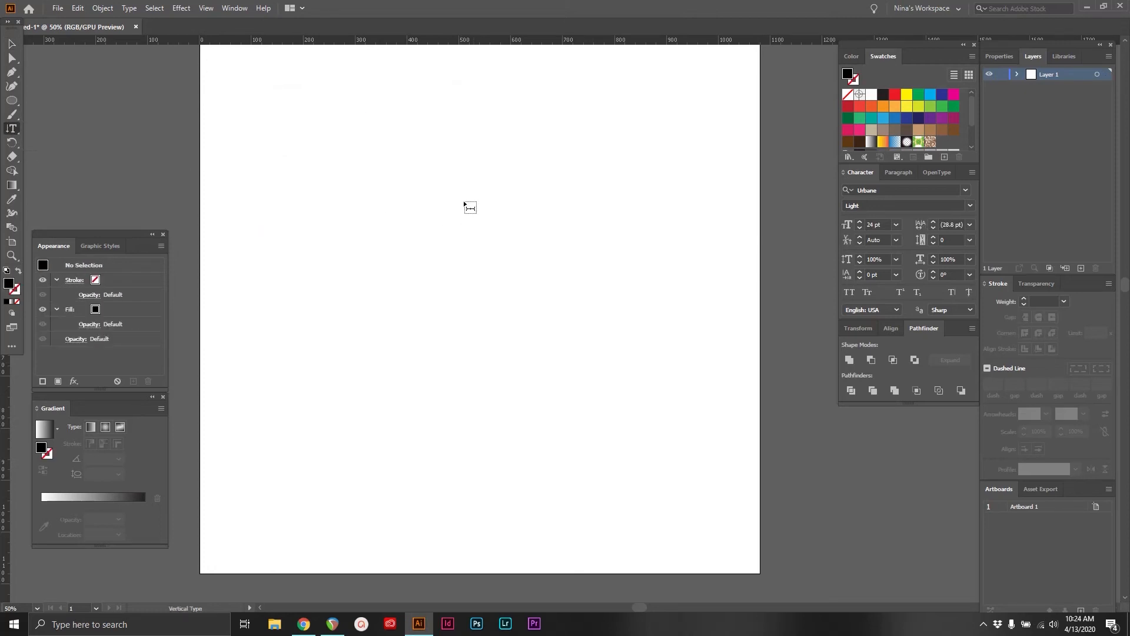
click(283, 139)
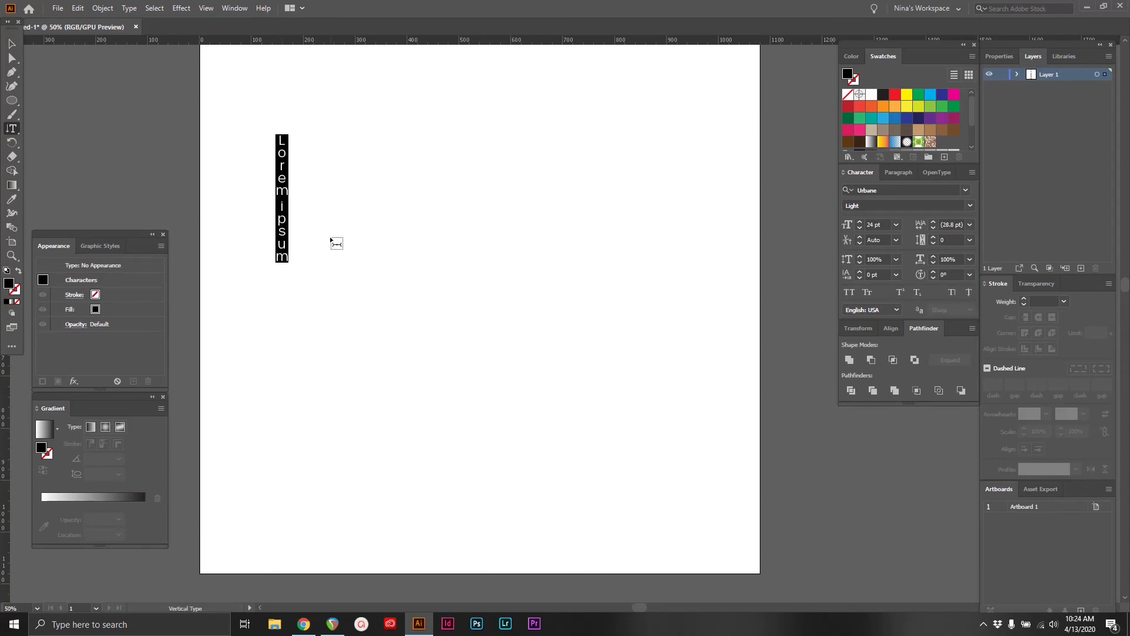
key(BackSpace)
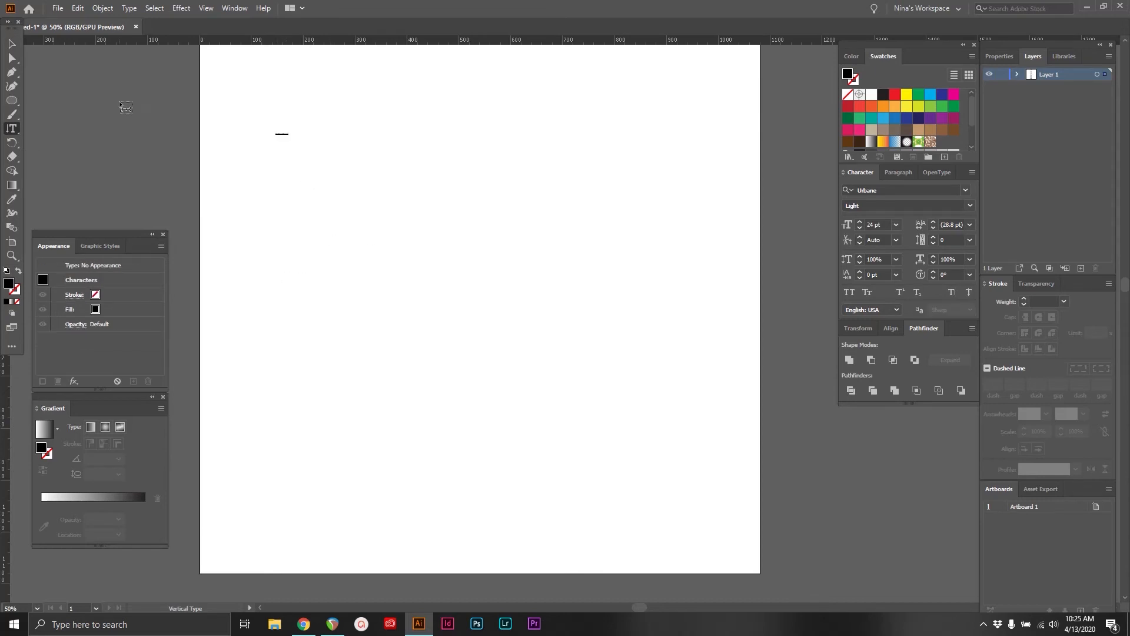
click(391, 192)
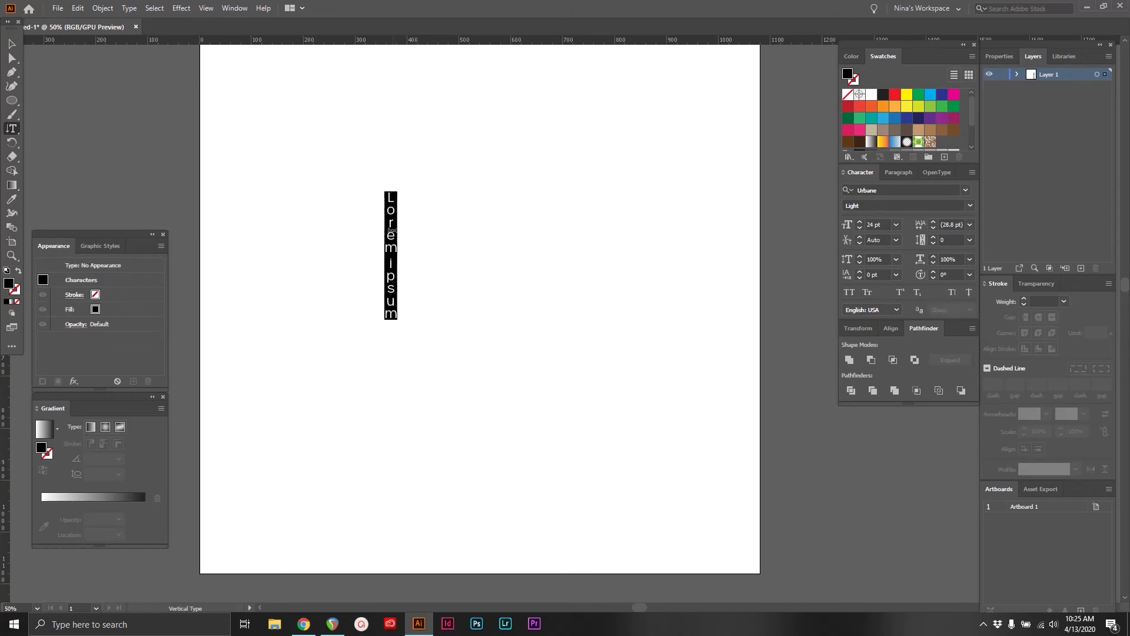
text(Type foreverrrrrrrrrrrr and everrr)
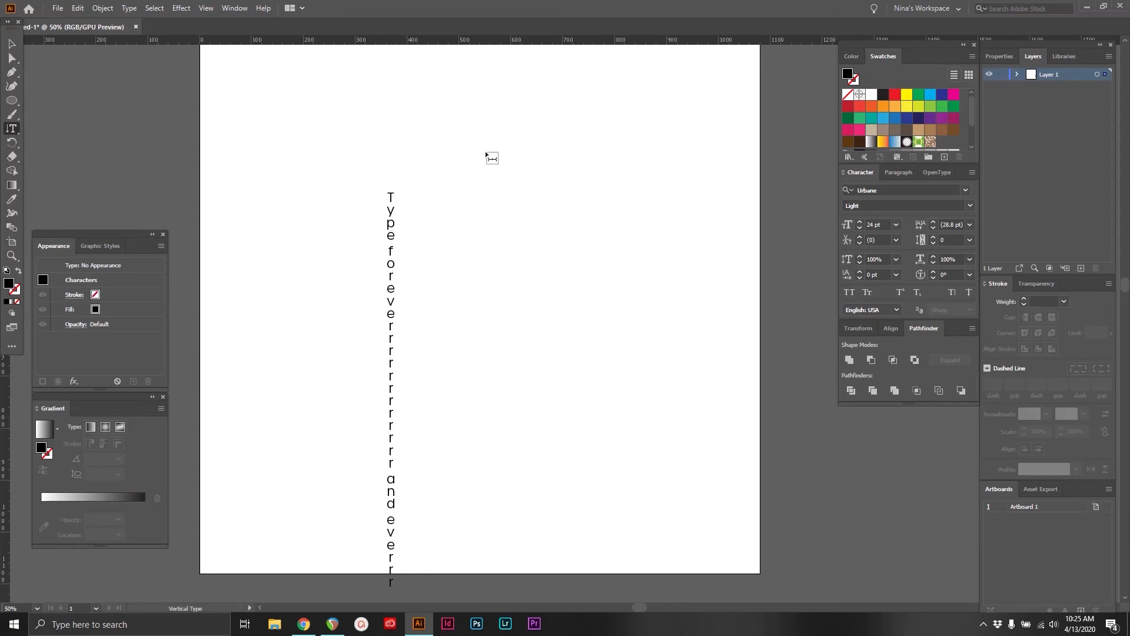
Draw a vertical area text box filled with placeholder text and delete the vertical point text
drag(486, 153, 650, 421)
key(Delete)
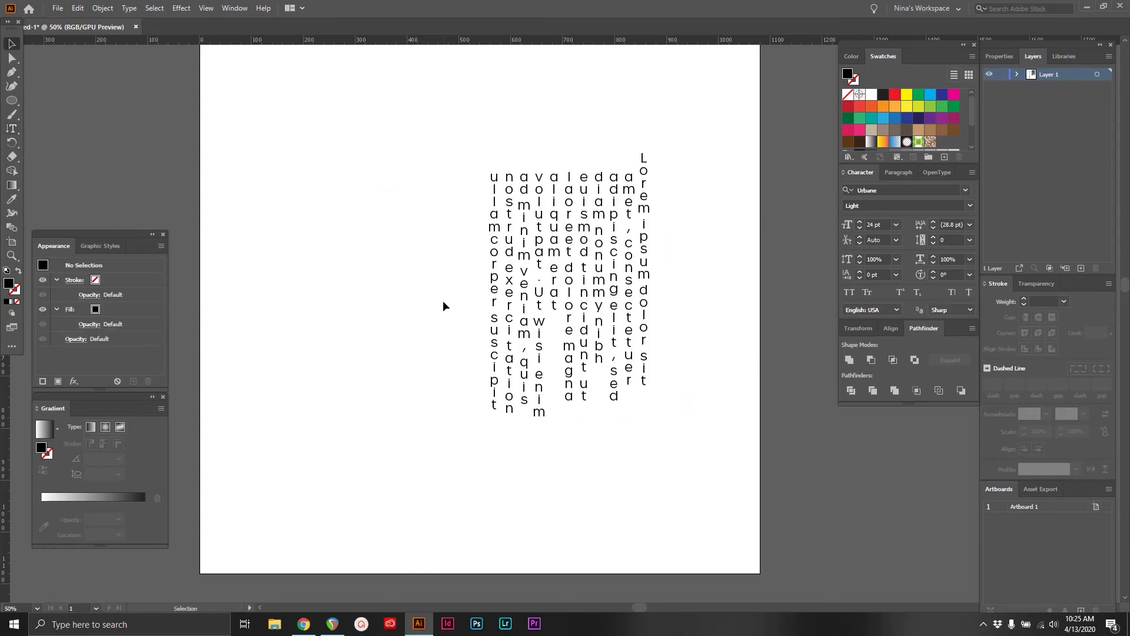
Set the first-line indent and the left indent of all the vertical area text to 0 pt
double_click(646, 206)
click(647, 207)
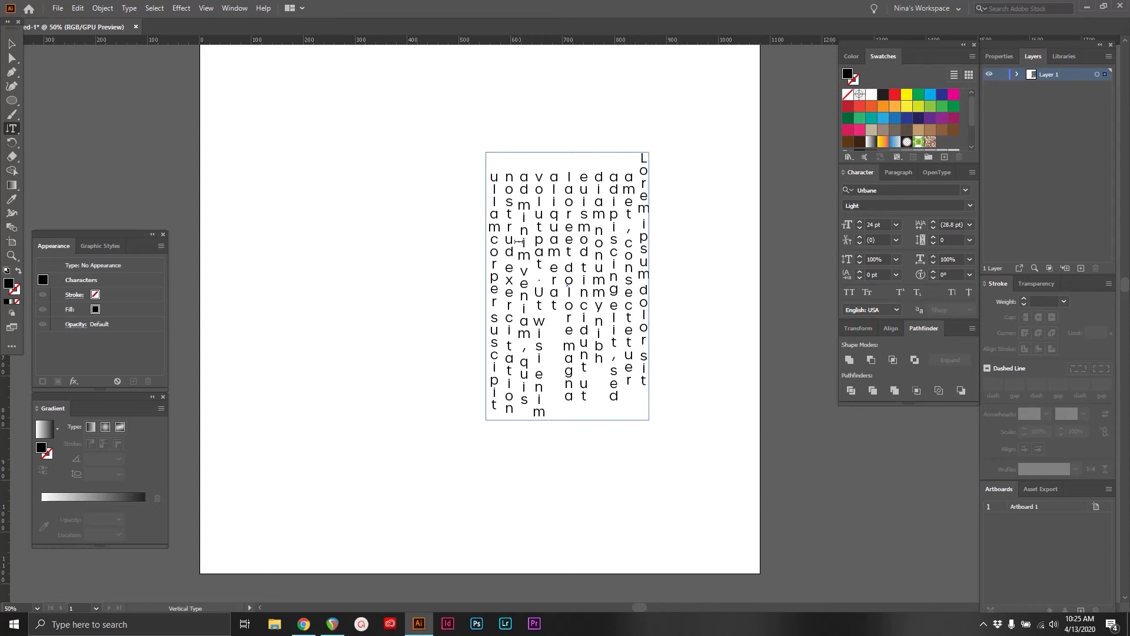
key(ctrl+a)
click(898, 174)
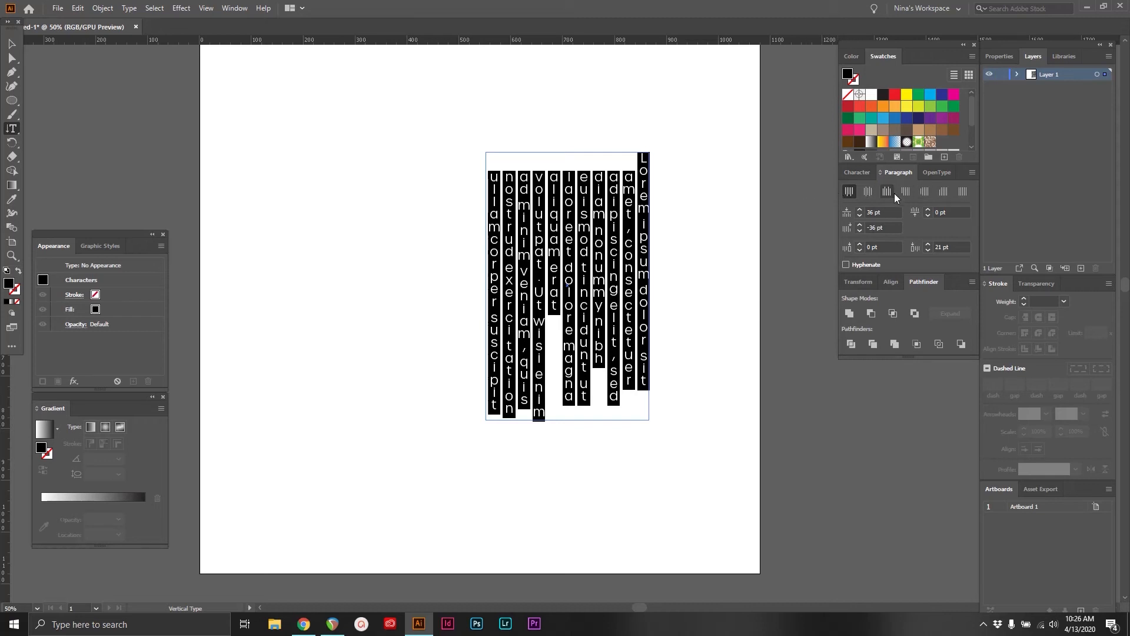
drag(876, 227, 776, 217)
text(0)
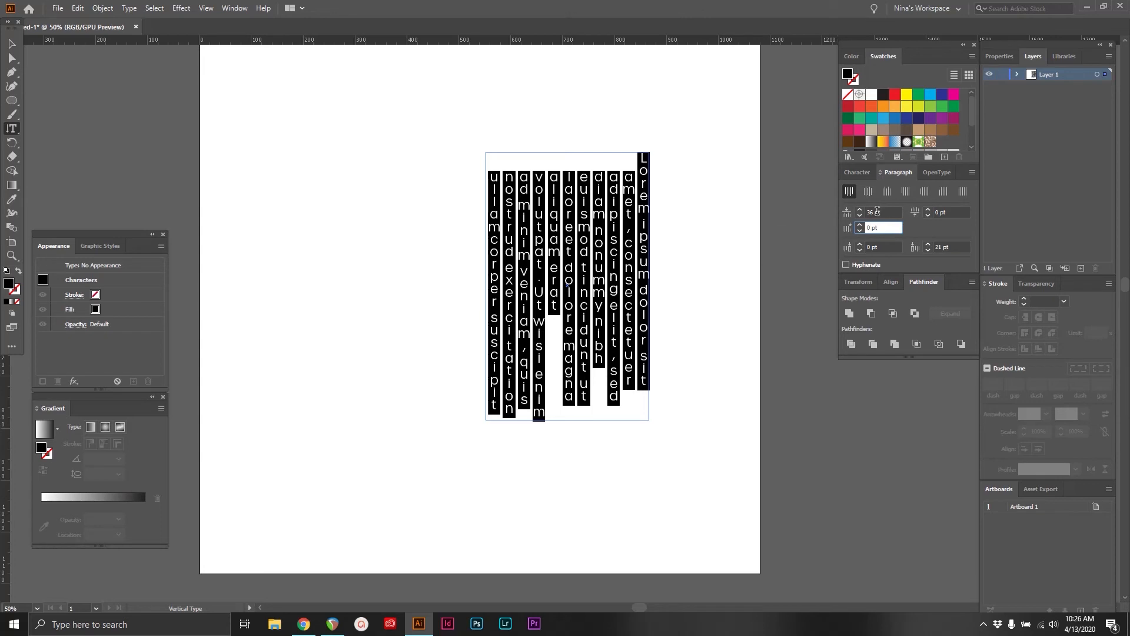
drag(877, 210, 828, 205)
text(0)
key(Tab)
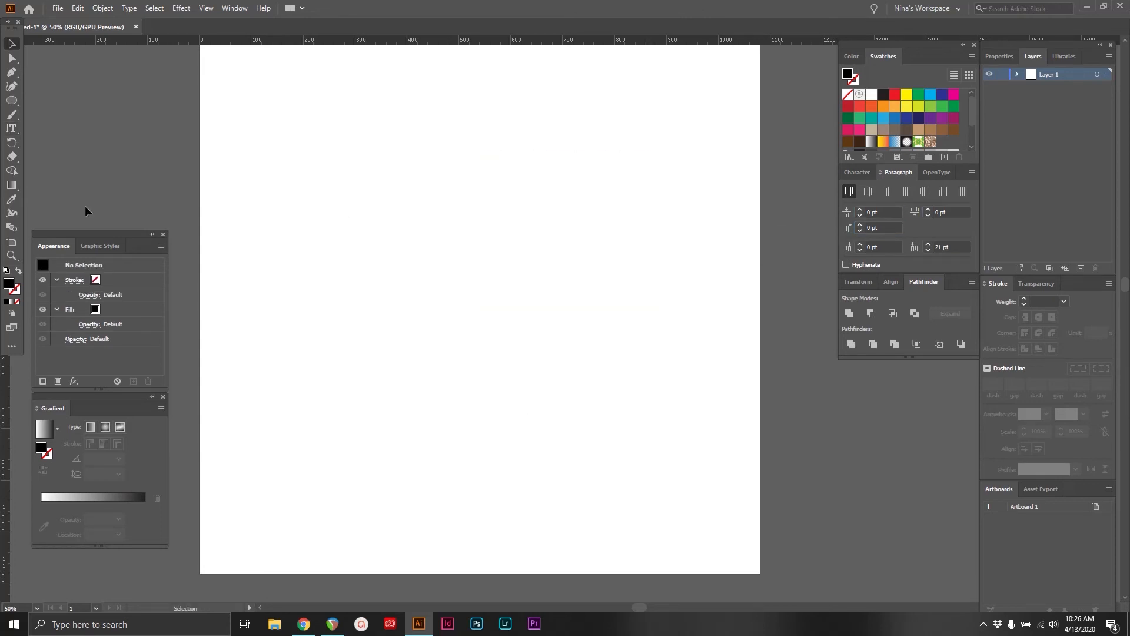
Examine the type tools grouped in the toolbar and the additional ones in the Type section of the full tool list
click(12, 347)
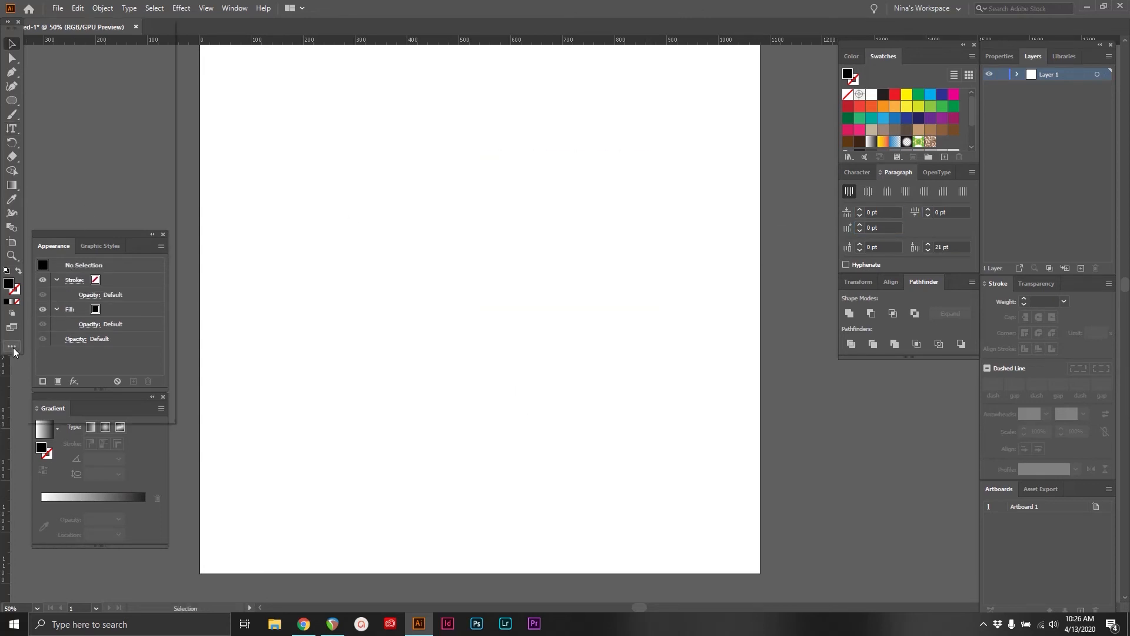
click(248, 121)
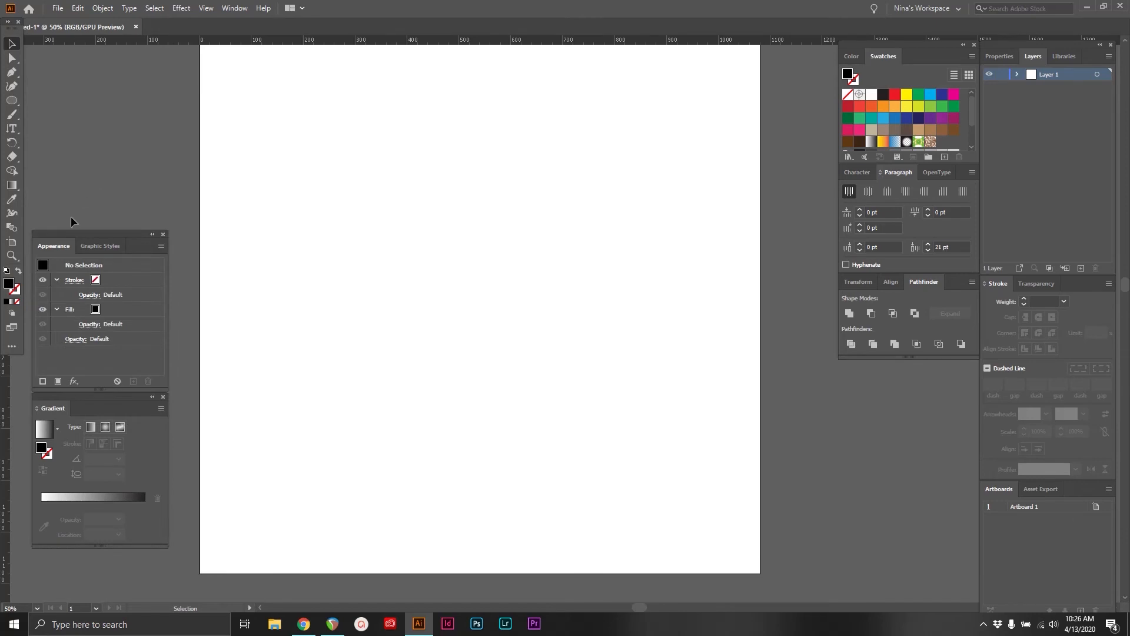
click(15, 133)
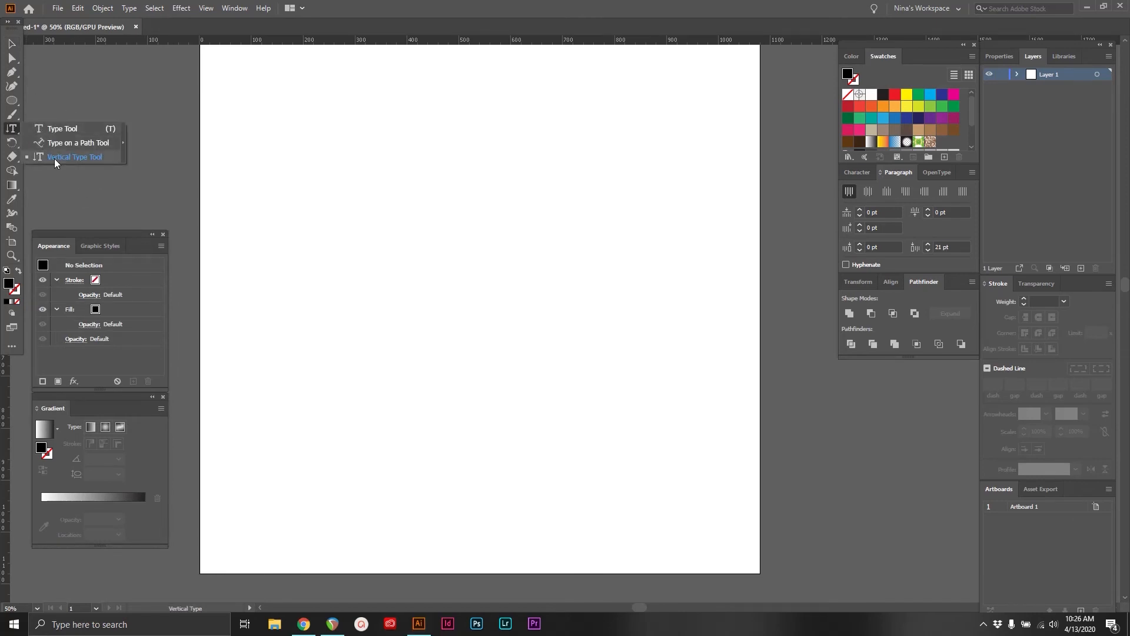
click(14, 345)
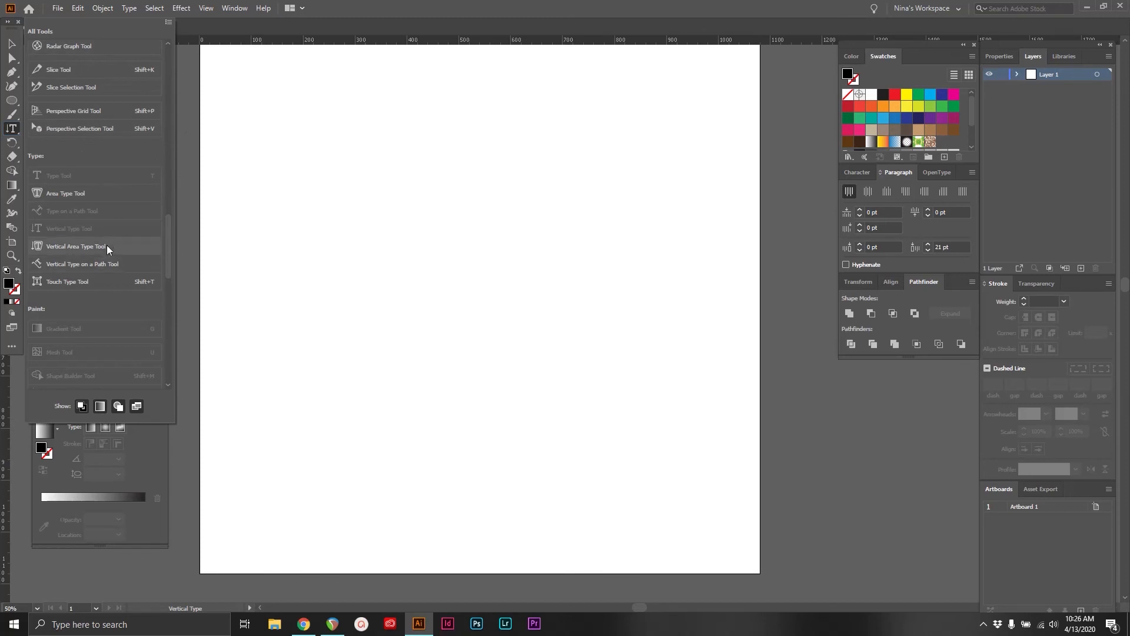
Add the Area Type, Vertical Area Type, Vertical Type on a Path and Touch Type tools to the toolbar's type tool group
click(87, 193)
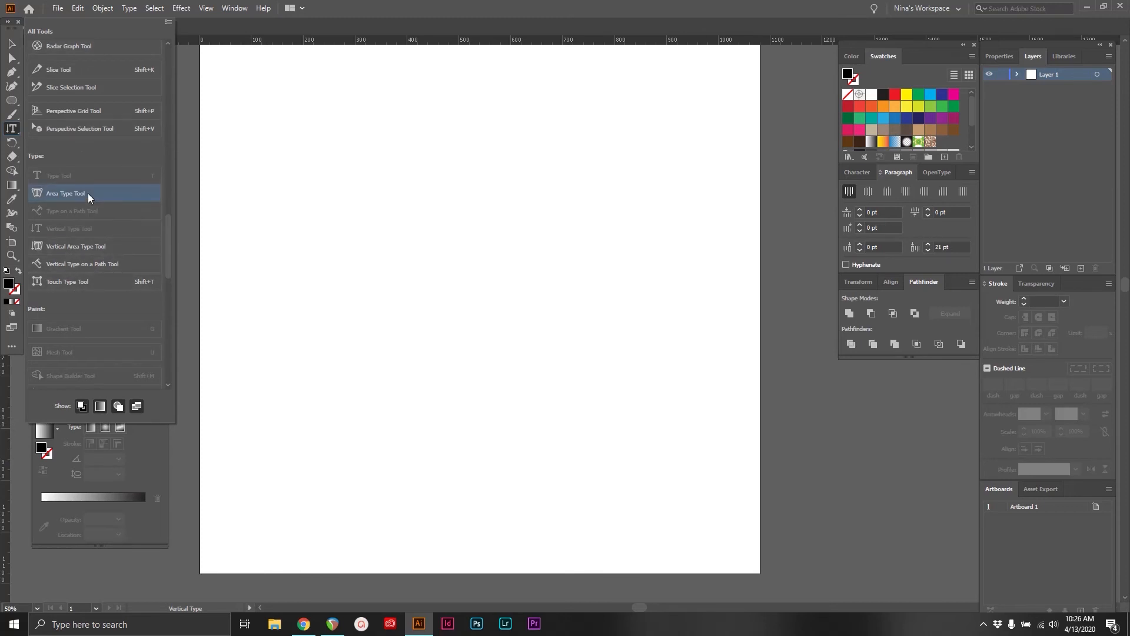
click(75, 246)
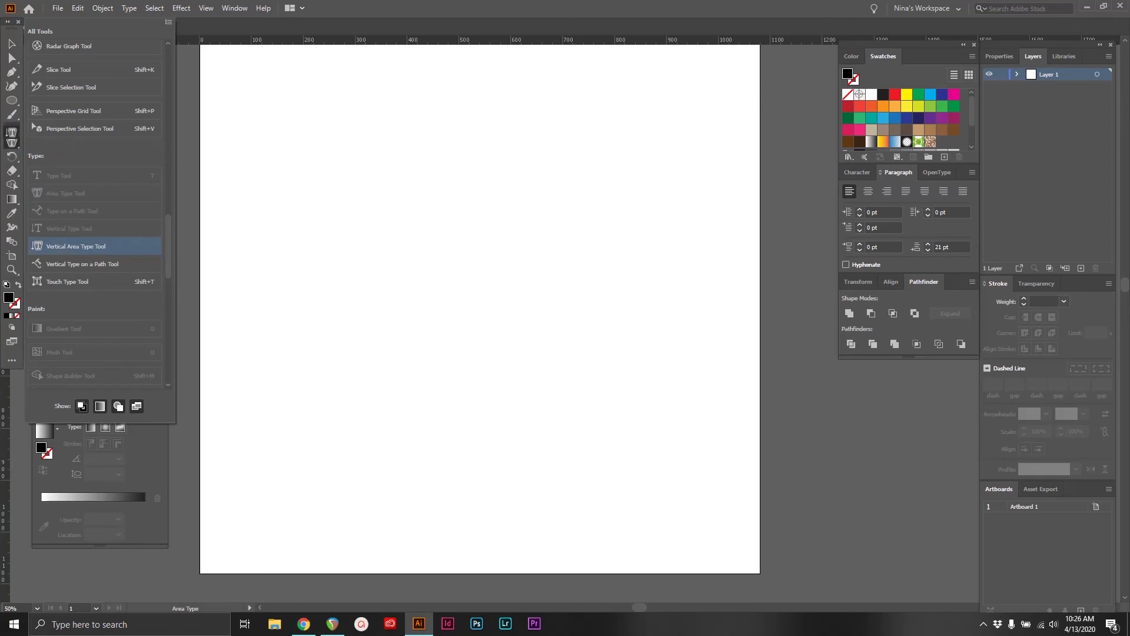
drag(11, 139, 12, 141)
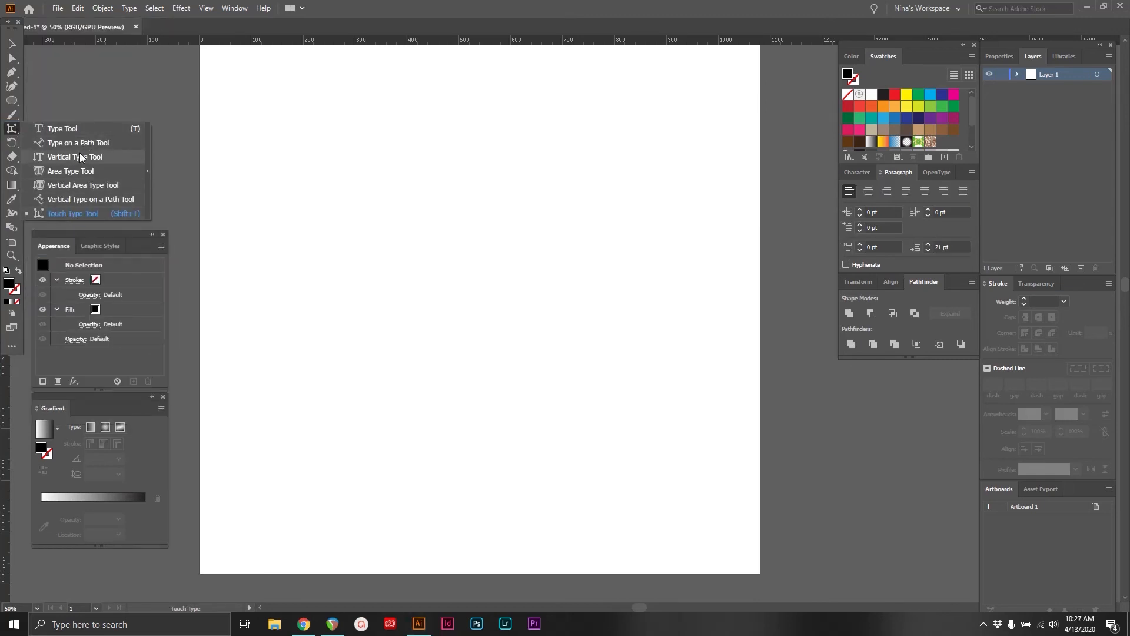
click(12, 101)
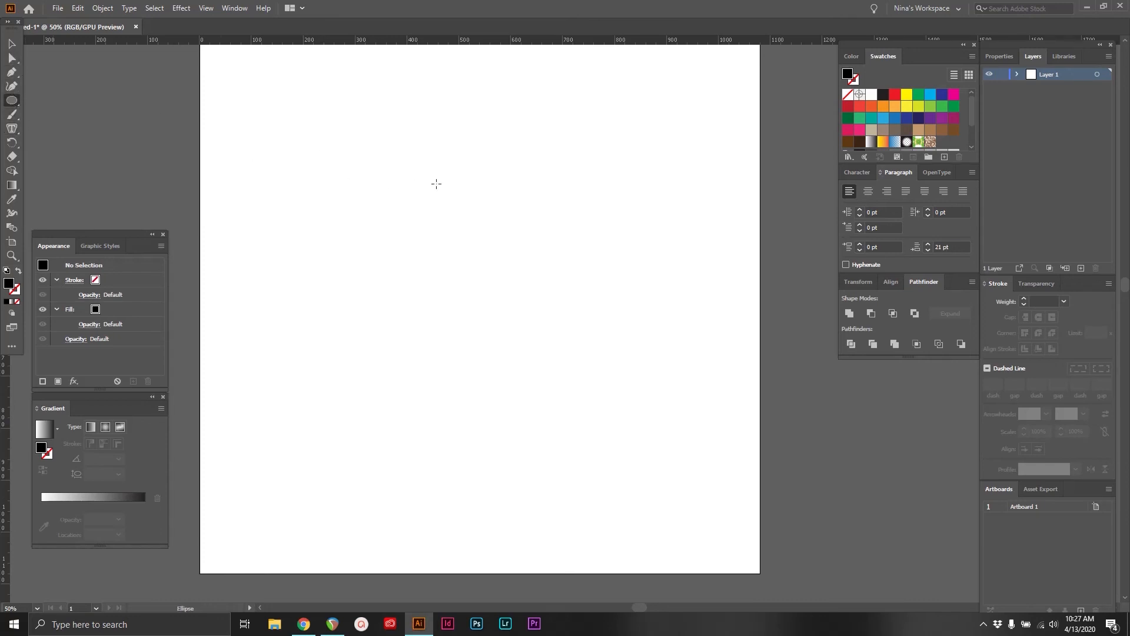
mouse_move(343, 184)
mouse_down()
mouse_move(620, 424)
mouse_move(623, 464)
mouse_up()
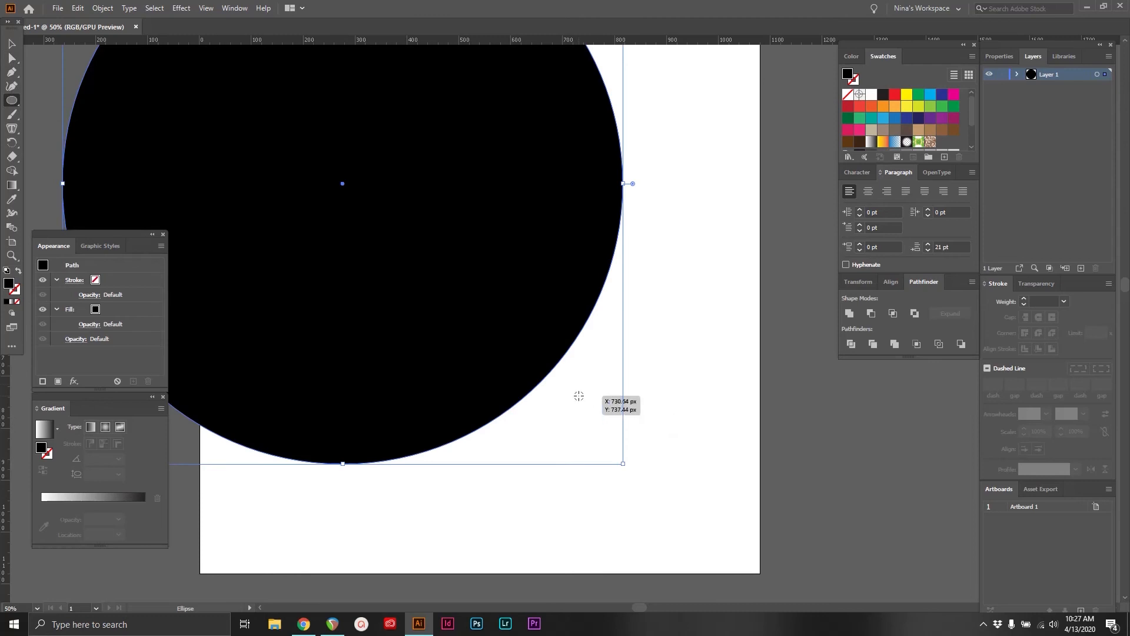
click(12, 43)
drag(443, 314, 524, 346)
key(Delete)
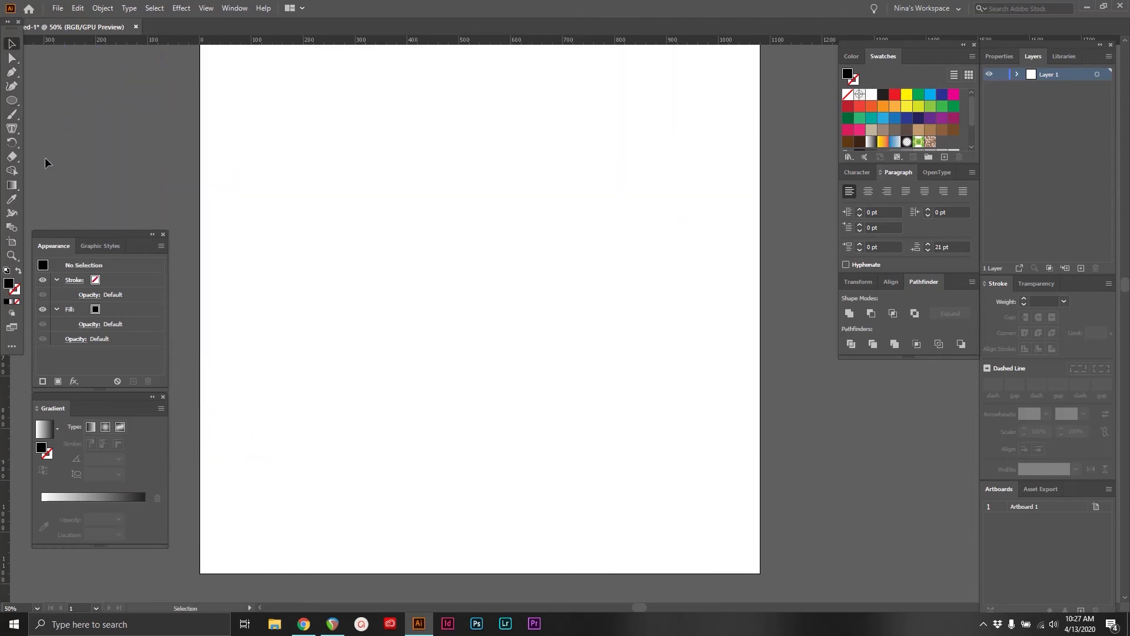
Draw a black-filled freeform blob with a concave lower edge across the middle of the artboard using the Pen tool
click(12, 71)
click(312, 216)
click(516, 124)
click(692, 266)
drag(673, 441, 630, 475)
drag(467, 429, 430, 376)
drag(328, 406, 309, 458)
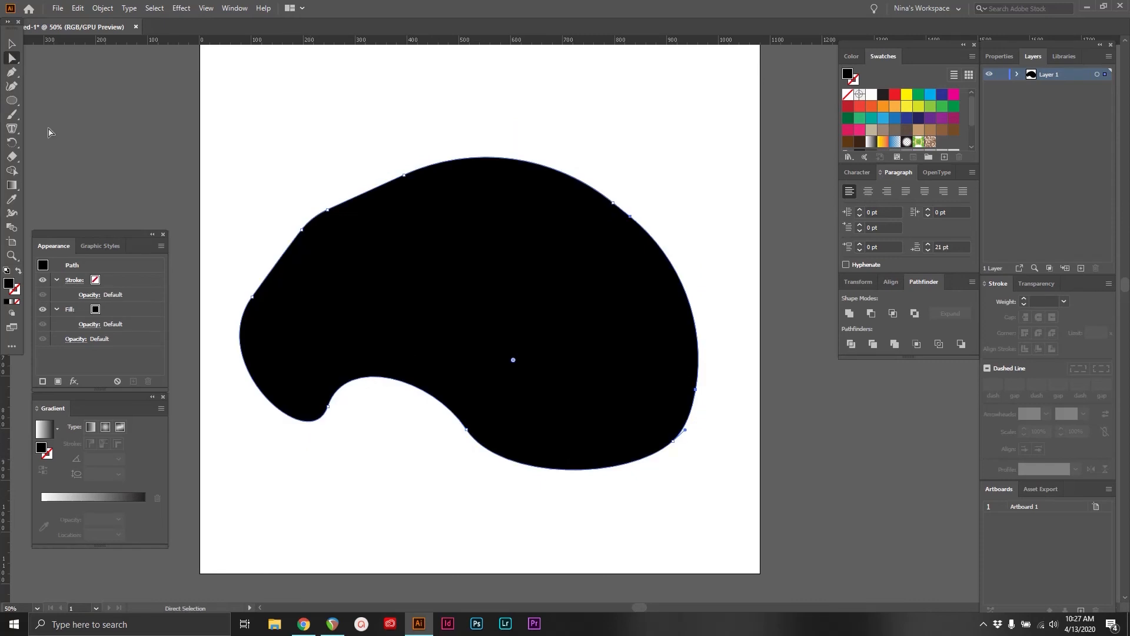
Fill the freeform shape with placeholder text using the Area Type tool and justify it with the last line aligned left
click(12, 129)
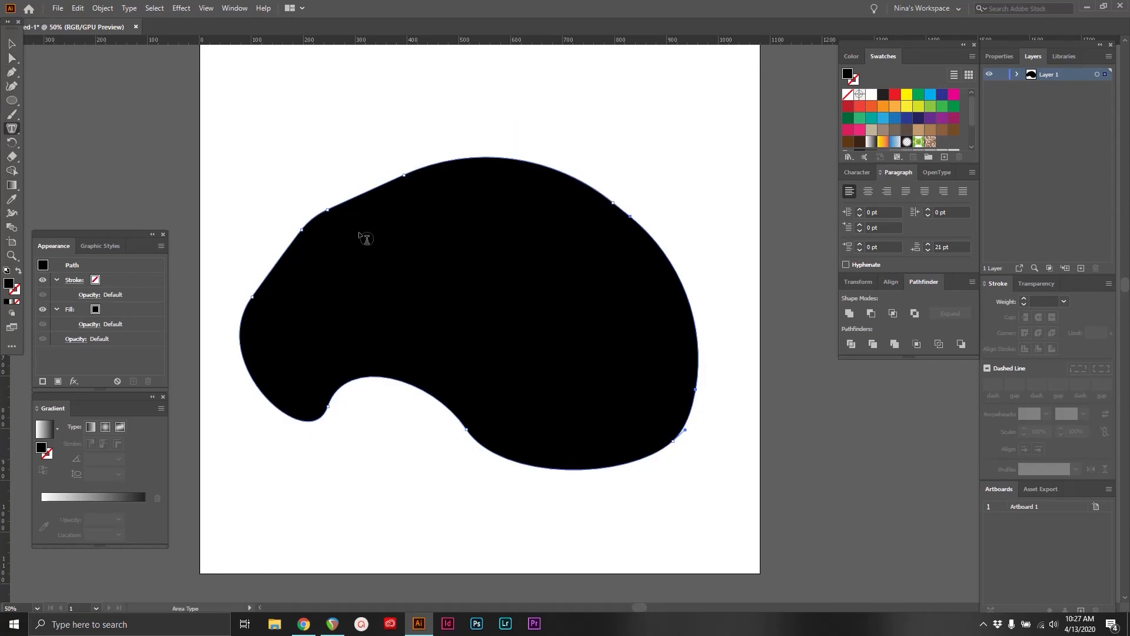
click(337, 216)
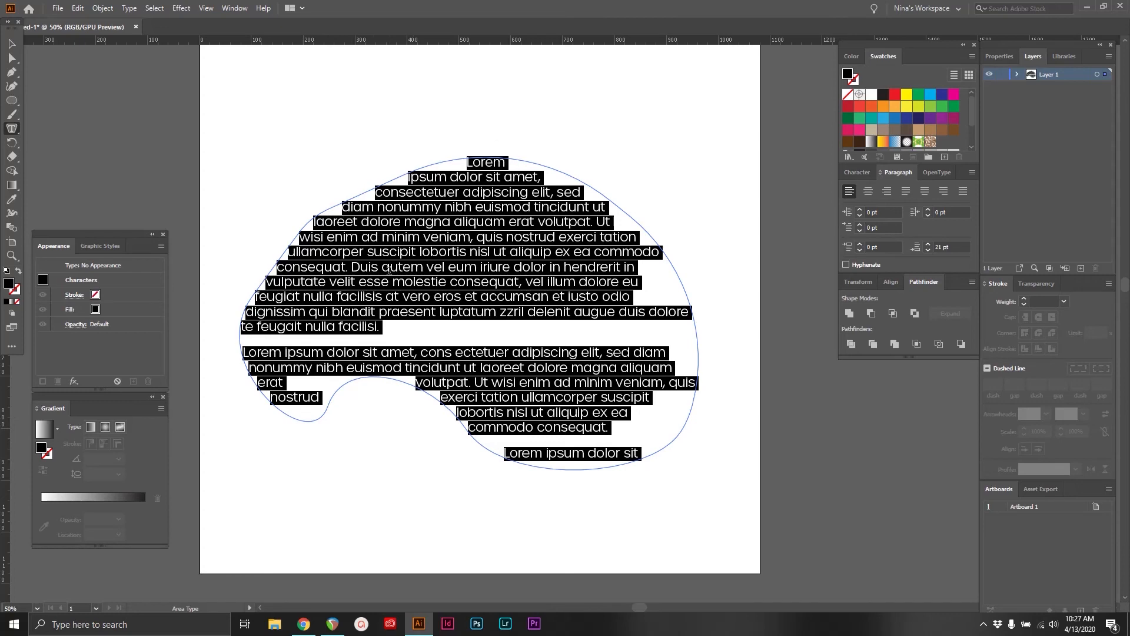
click(641, 453)
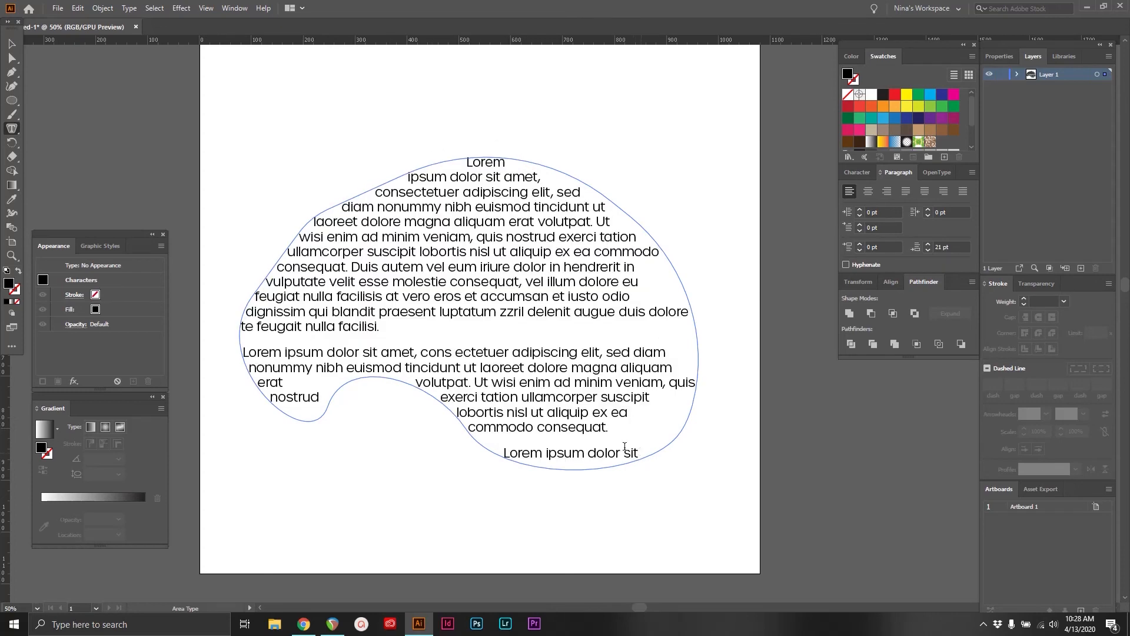
key(ctrl+a)
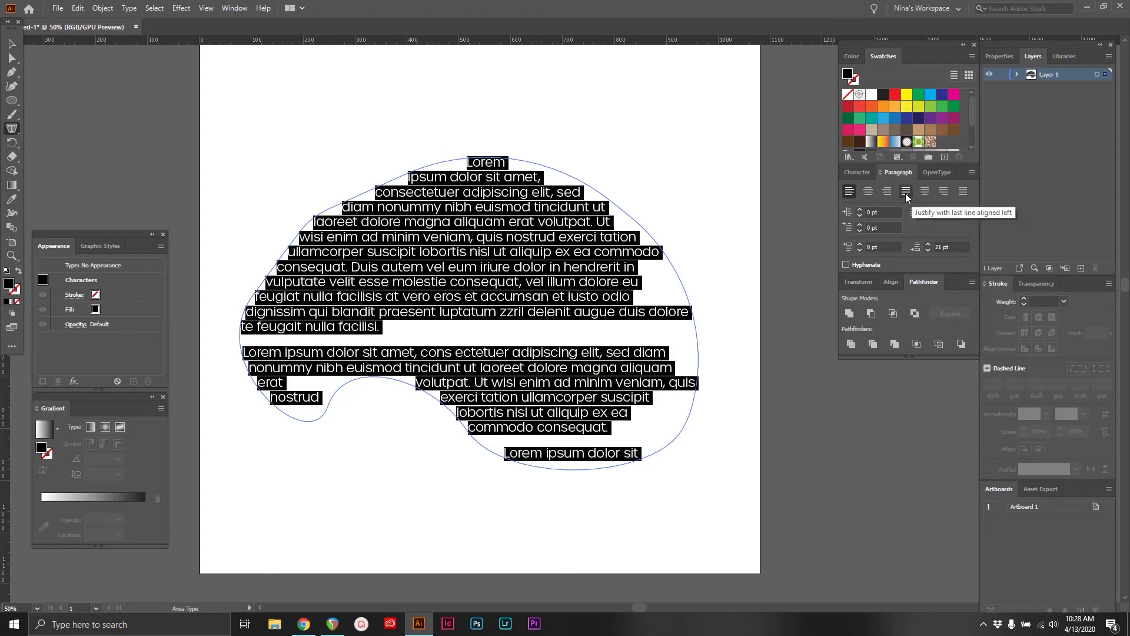
click(905, 191)
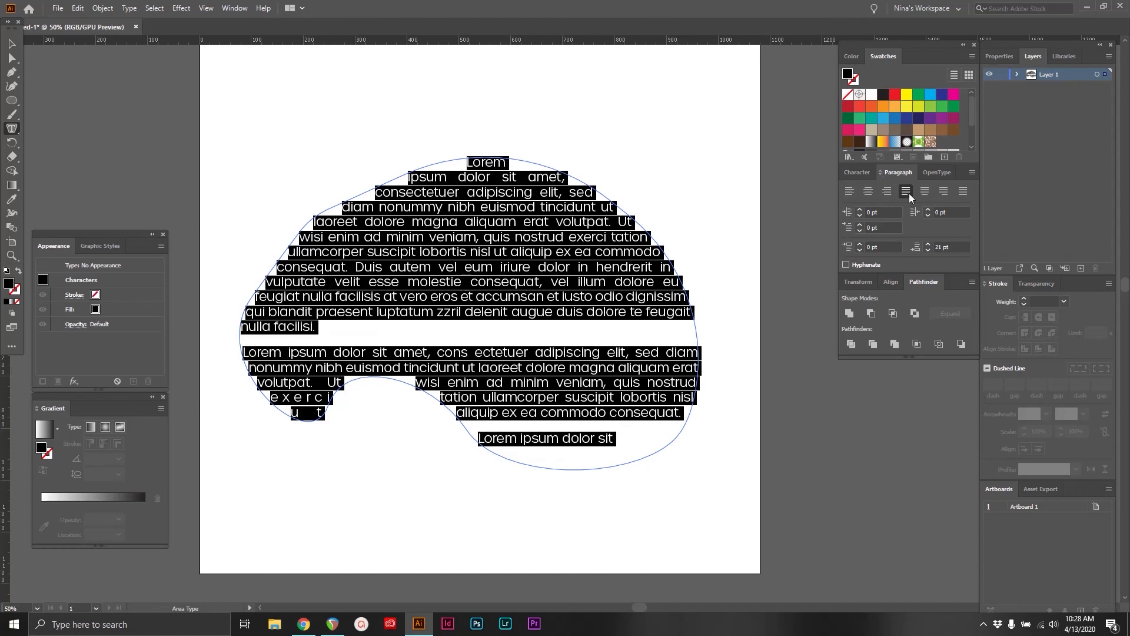
click(540, 249)
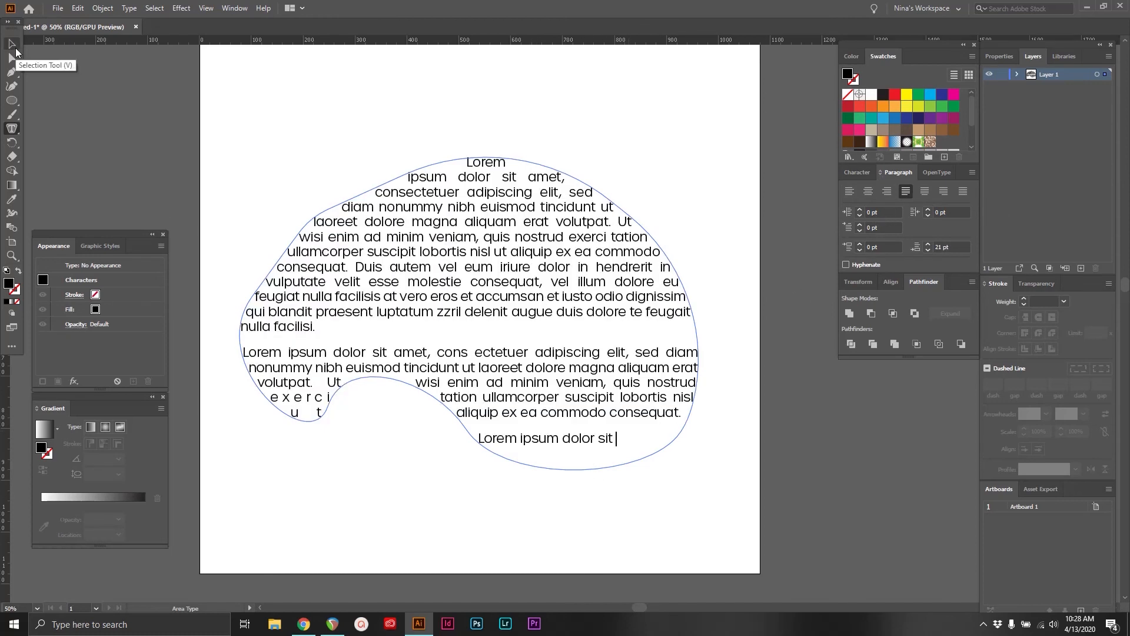
Examine the Area Type Options of the text-filled shape and close them without changes
drag(685, 77, 613, 93)
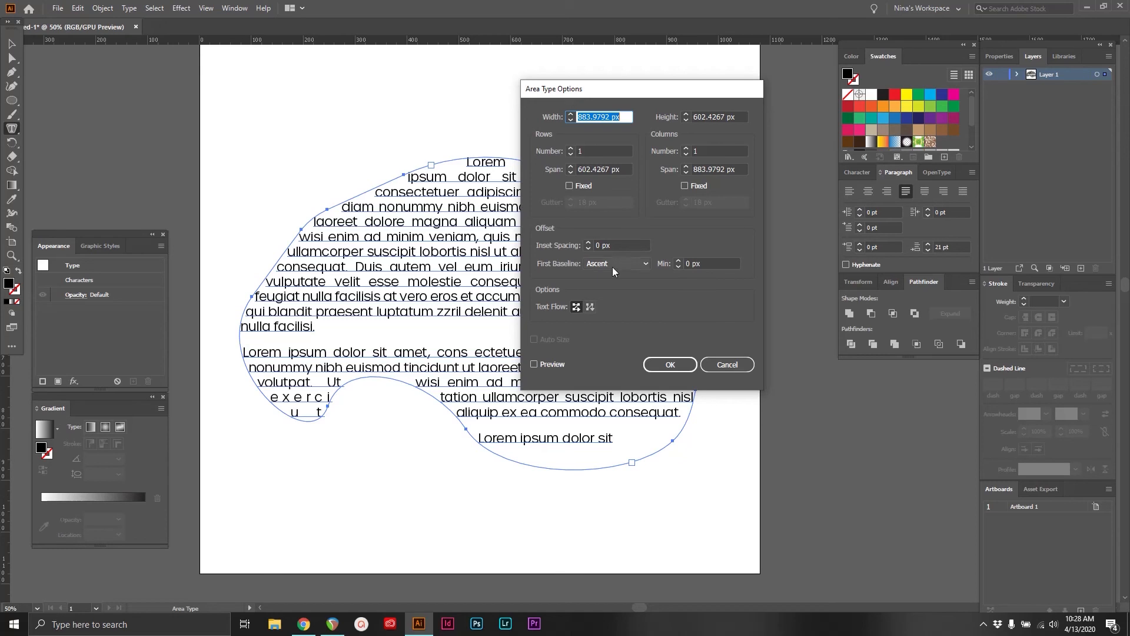
click(728, 364)
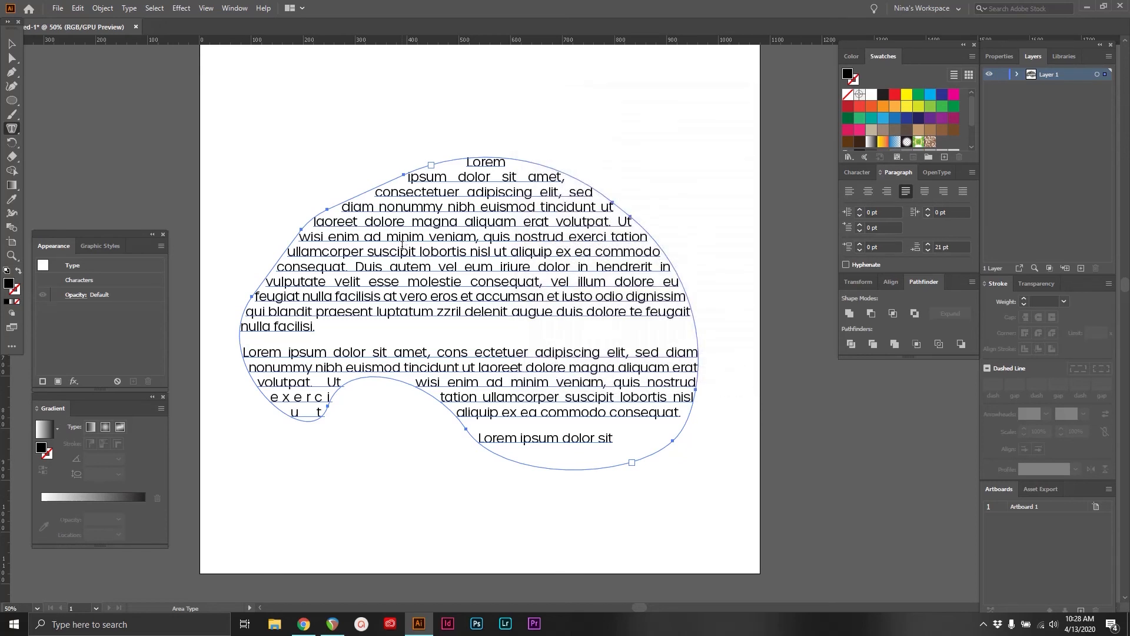
Choose the Vertical Area Type tool for the type group and delete the text-filled freeform shape
drag(11, 128, 88, 189)
key(v)
drag(267, 118, 558, 343)
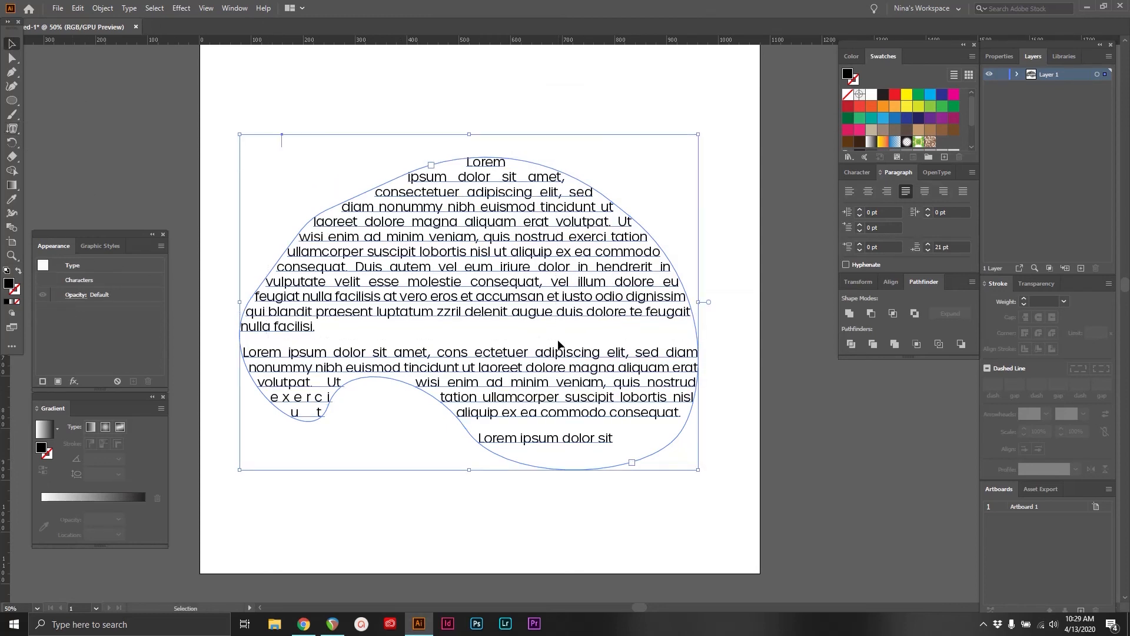
key(Delete)
Draw a large circle in the middle of the artboard and fill it with vertical area placeholder text
click(10, 98)
drag(493, 300, 697, 443)
key(t)
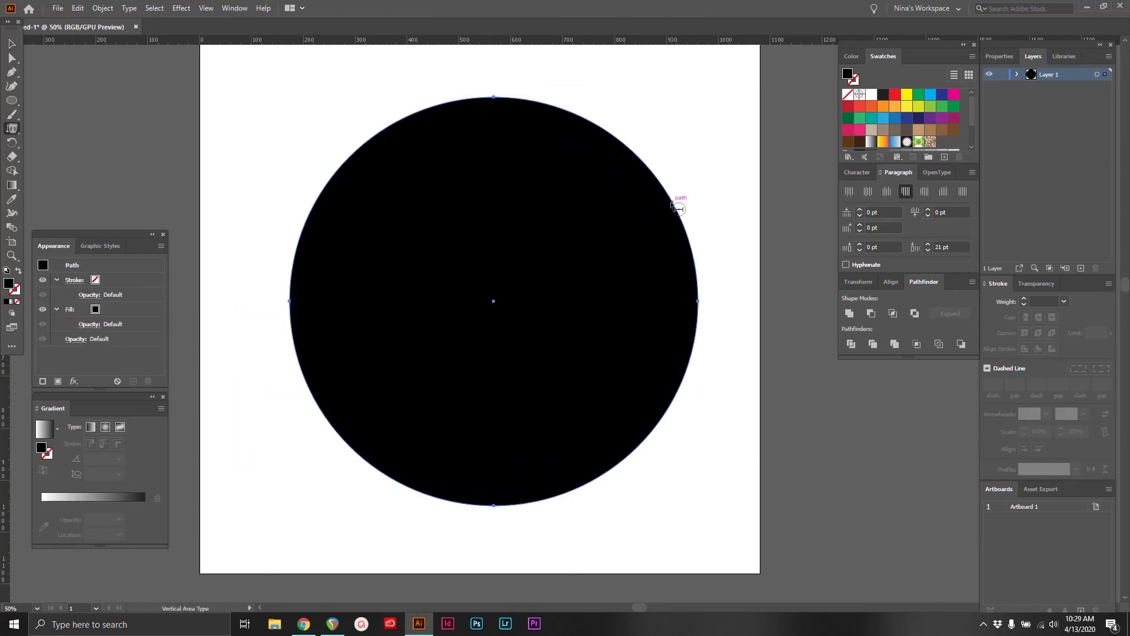
click(677, 208)
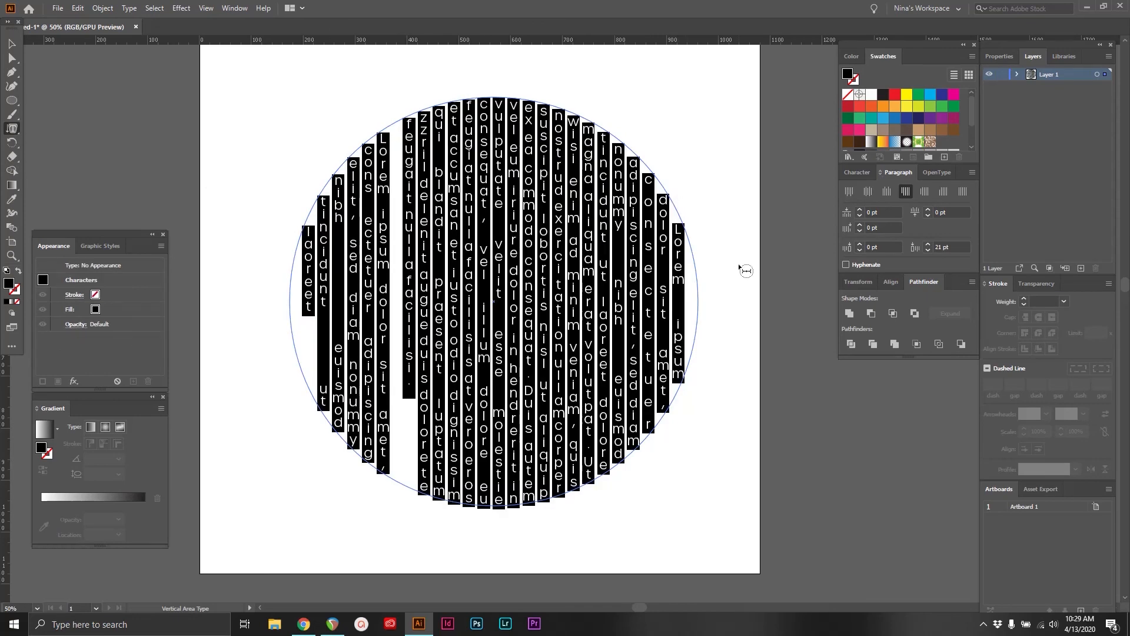
Undo the vertical area text and run placeholder text around the circle with the Vertical Type on a Path tool
key(ctrl+z)
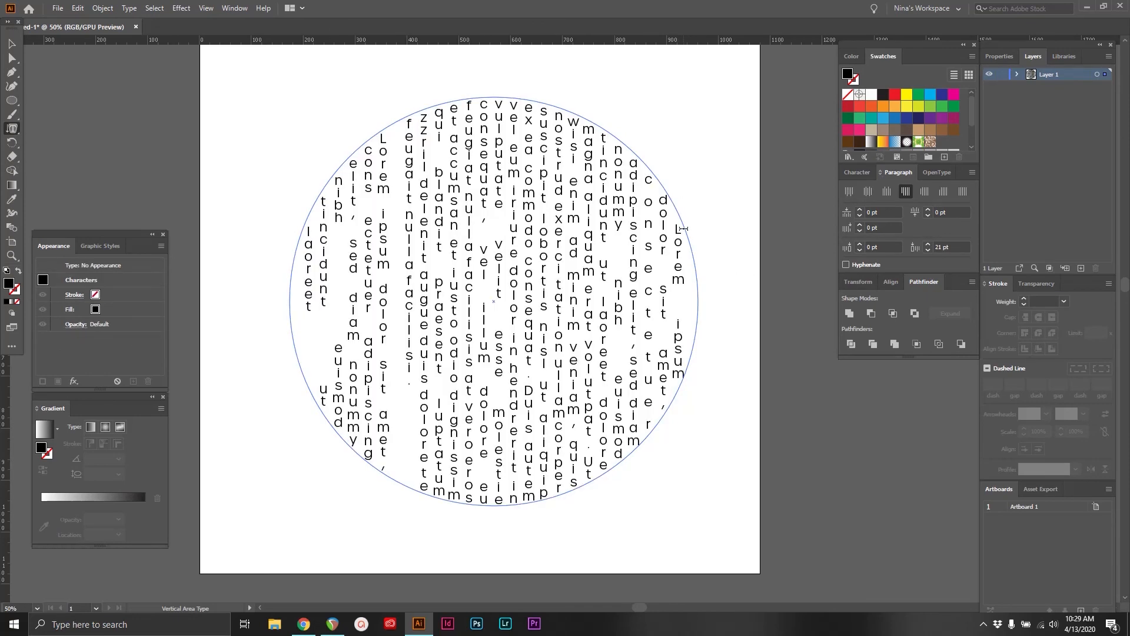
click(12, 129)
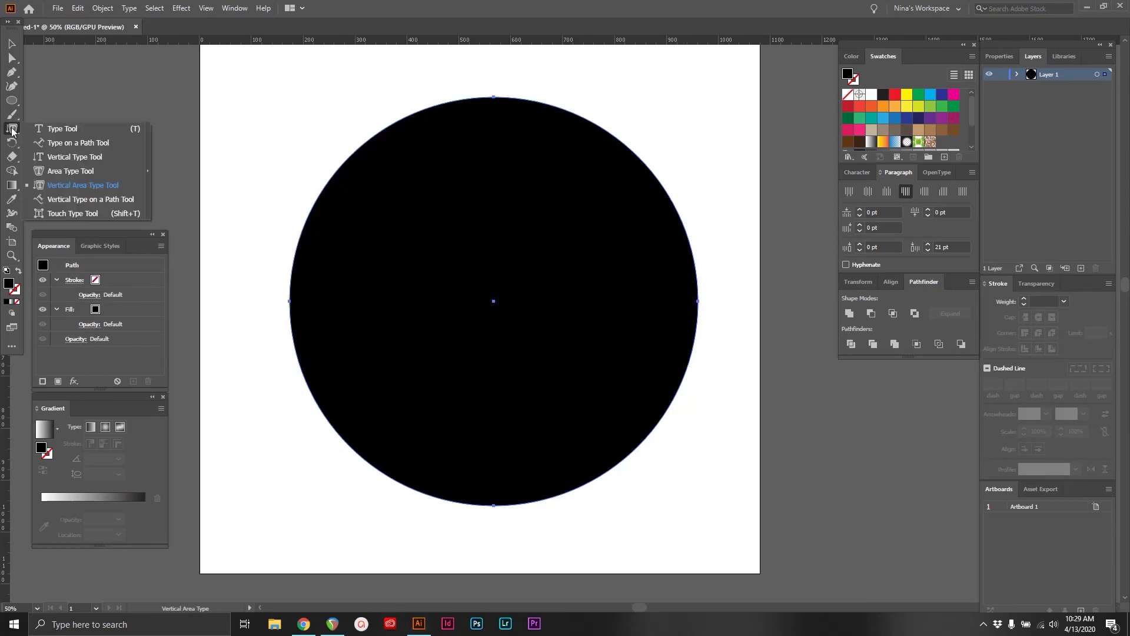
click(77, 200)
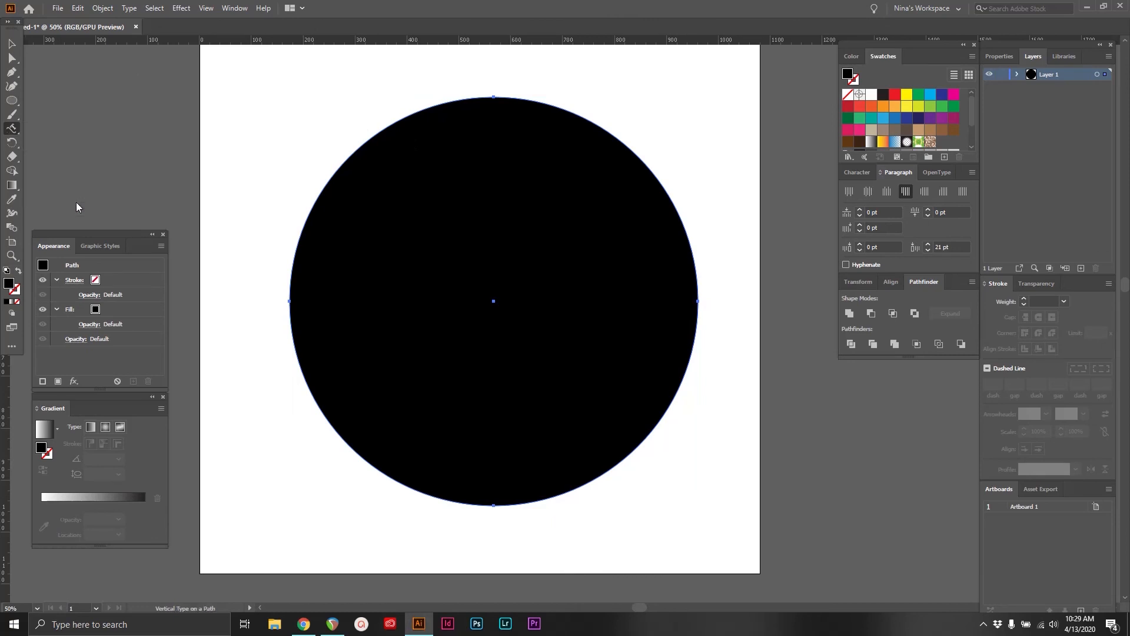
click(664, 192)
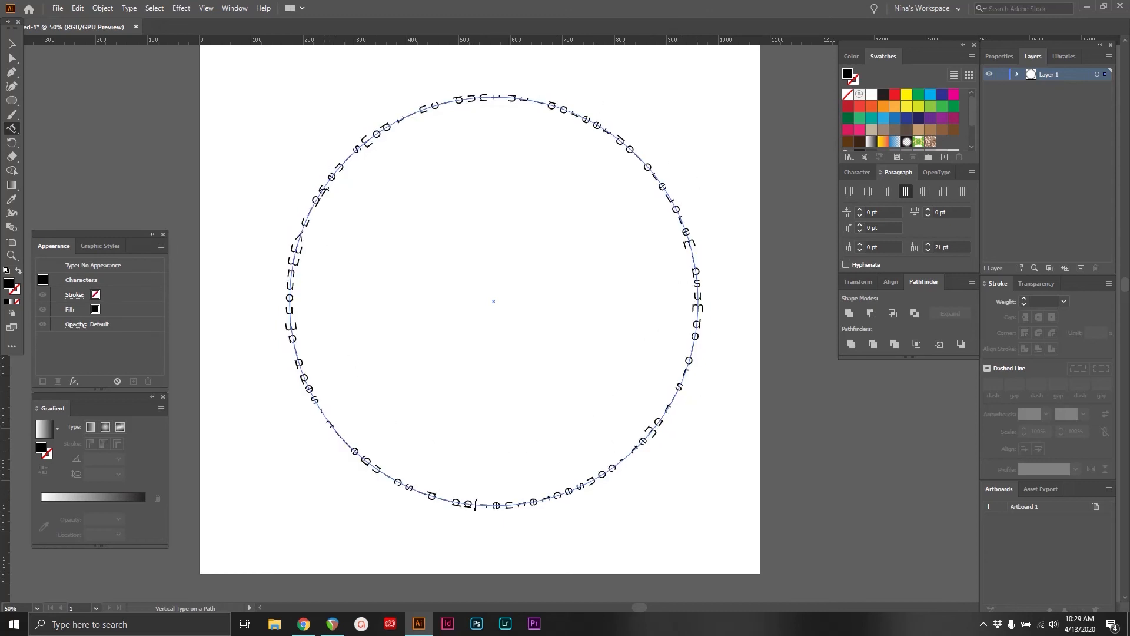
Deselect the circular vertical path text to view it and delete it from the artboard
click(11, 43)
click(222, 118)
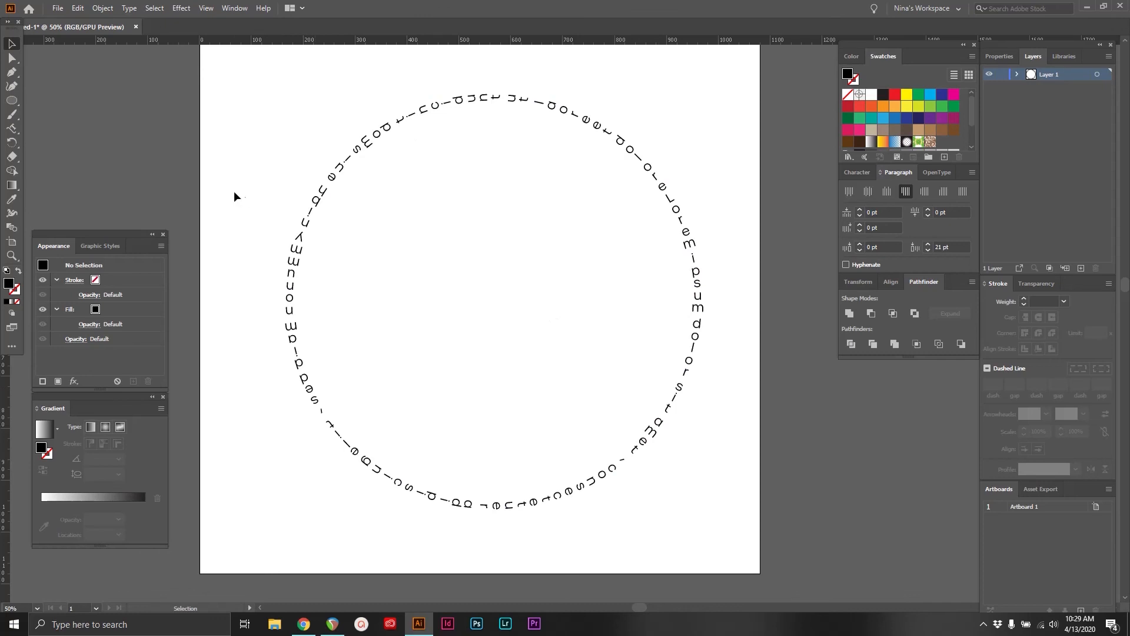
key(ctrl+a)
key(Delete)
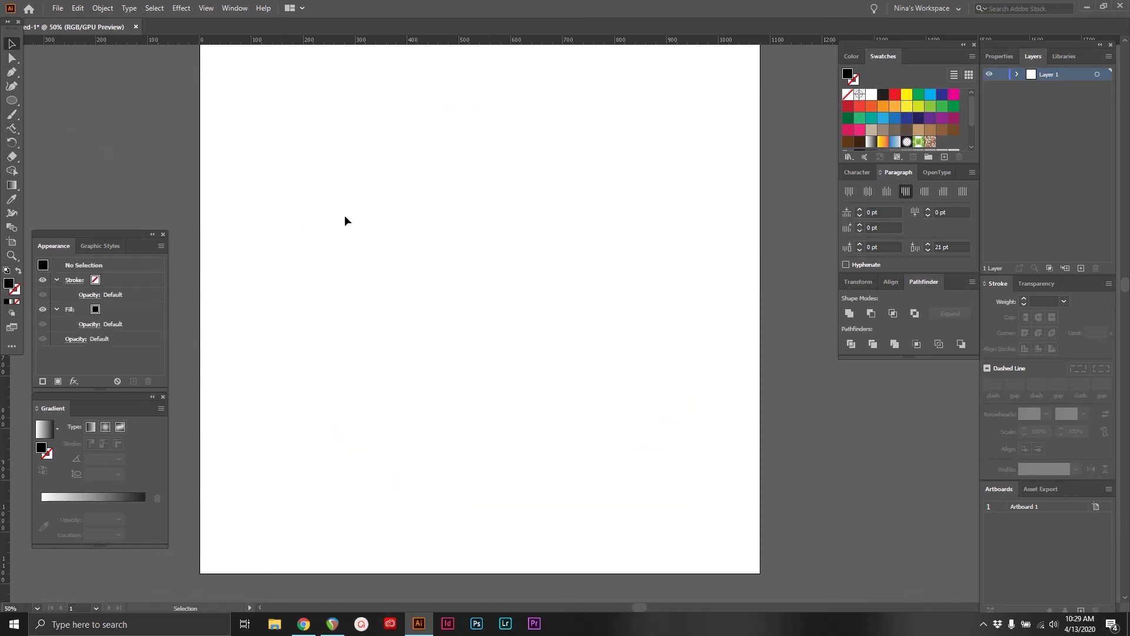
Draw a horizontal area text box filled with placeholder text in the middle of the artboard using the Type tool
drag(15, 130, 42, 129)
drag(276, 198, 664, 389)
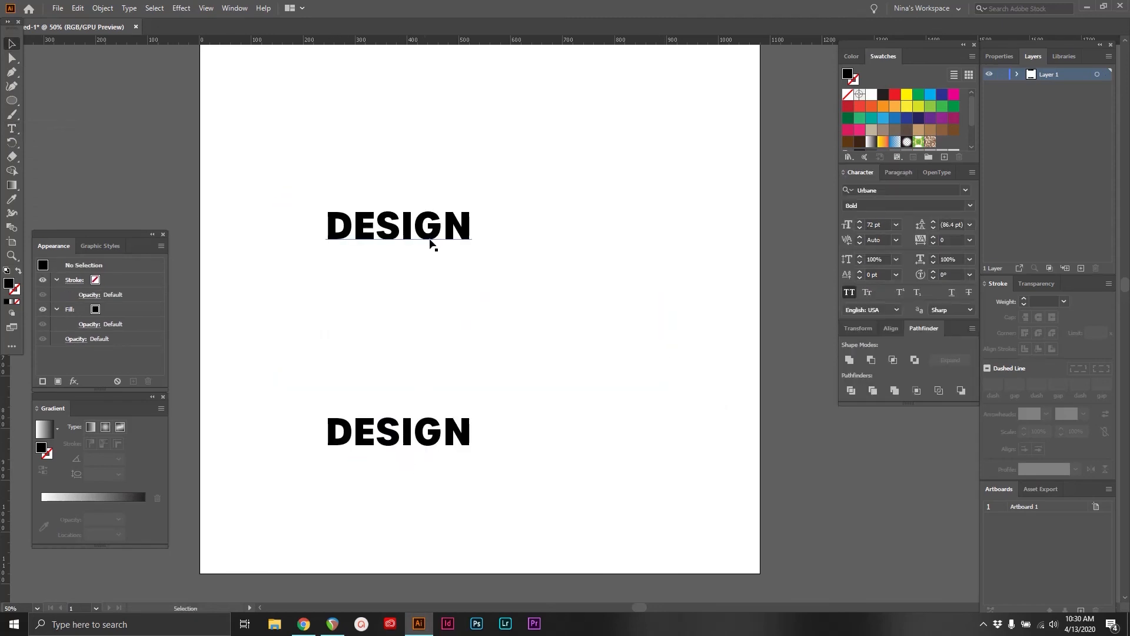
click(434, 238)
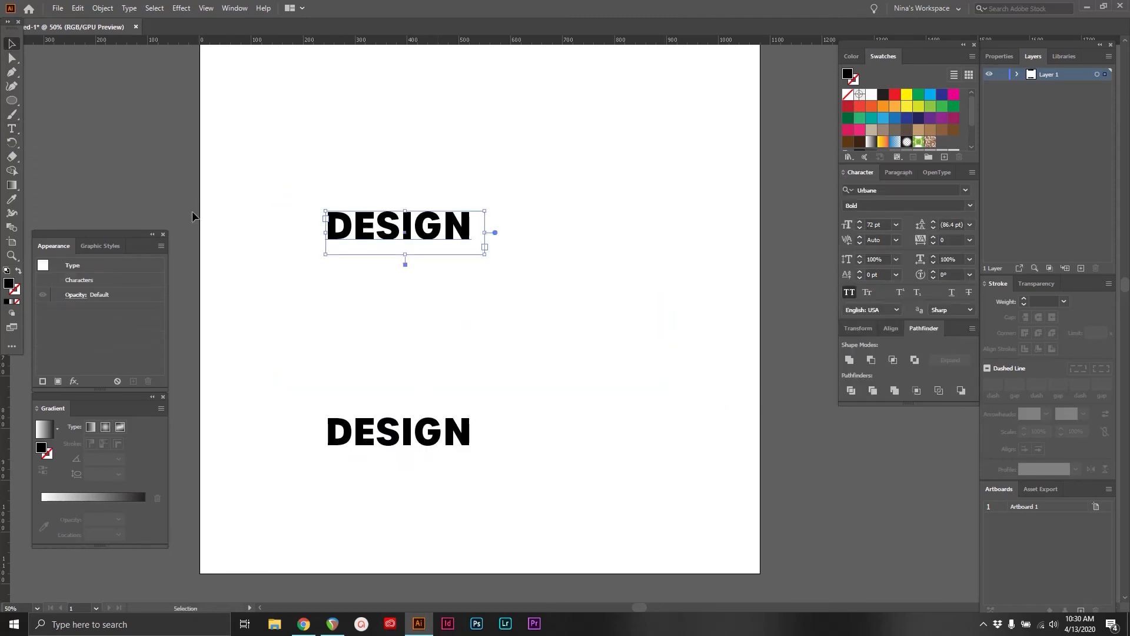
With the Touch Type tool, rotate the D of the upper DESIGN about 24°, stretch it to about 158% horizontally and raise it
drag(12, 129, 59, 213)
click(353, 233)
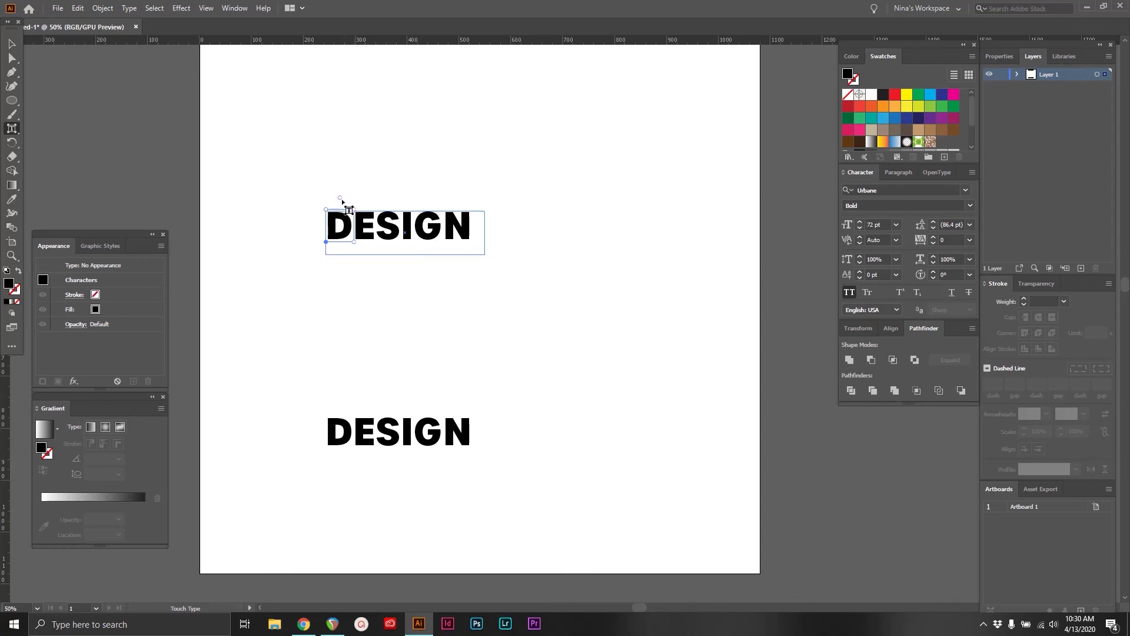
drag(338, 197, 330, 200)
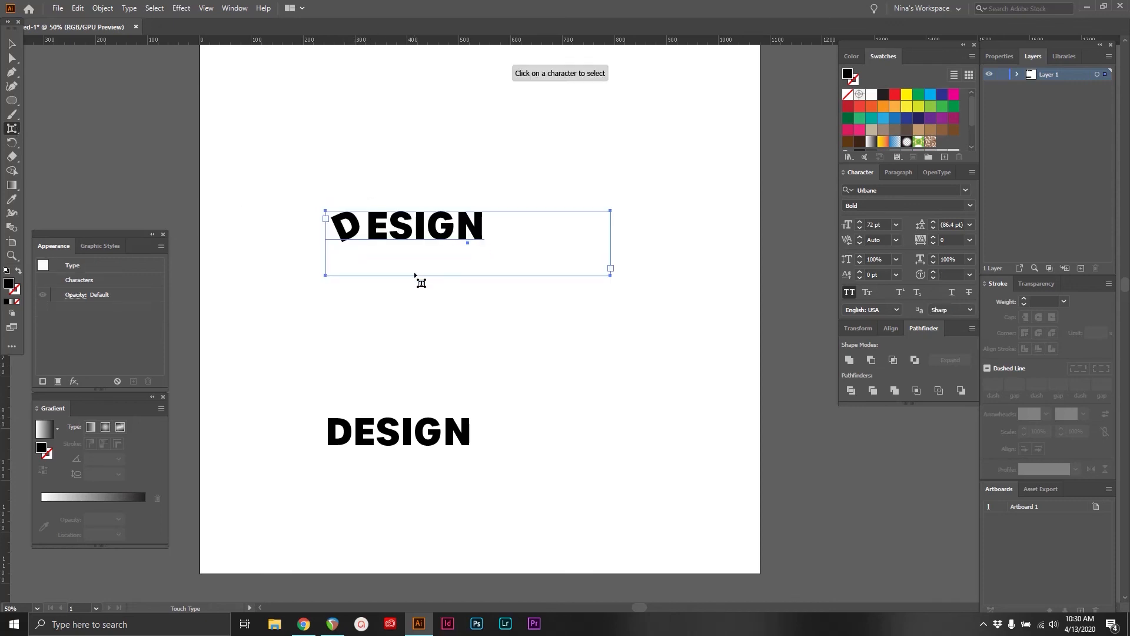
mouse_move(353, 204)
mouse_down()
mouse_move(369, 180)
mouse_move(337, 223)
mouse_move(348, 211)
mouse_up()
drag(359, 238, 382, 227)
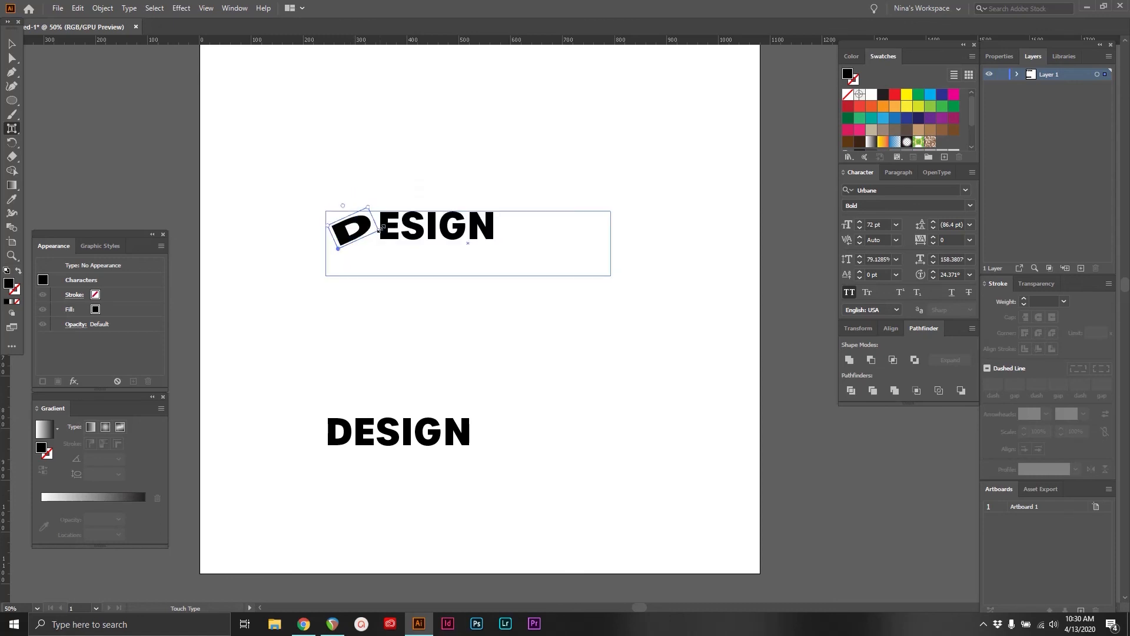
drag(335, 248, 349, 231)
Enlarge the E to about 131% and rotate it about -29°, and rotate the S about 29° in the upper word
click(403, 234)
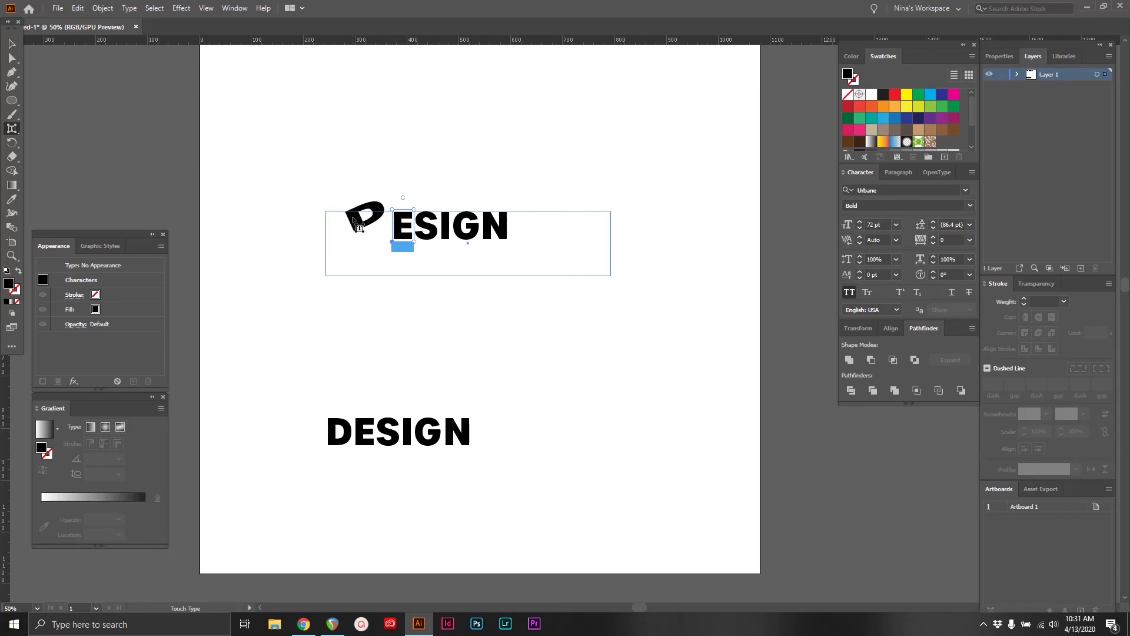
mouse_move(404, 199)
mouse_down()
mouse_move(419, 202)
mouse_move(400, 231)
mouse_move(413, 196)
mouse_up()
click(432, 227)
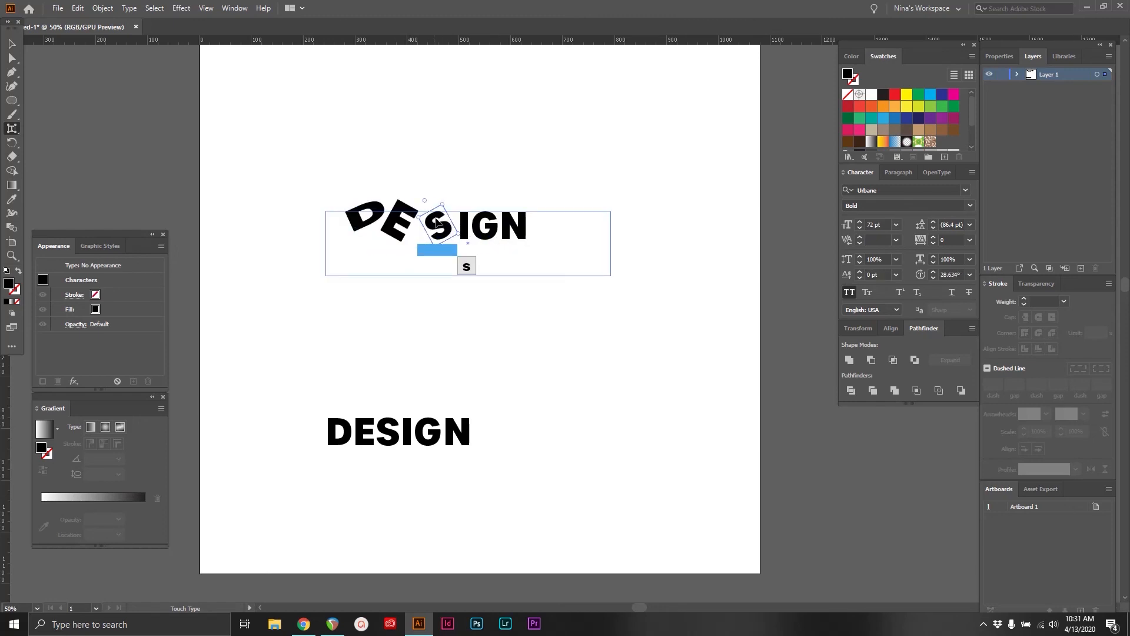
click(488, 226)
Replace the letters after the D in the upper word with REAM so that it reads DREAM
click(412, 230)
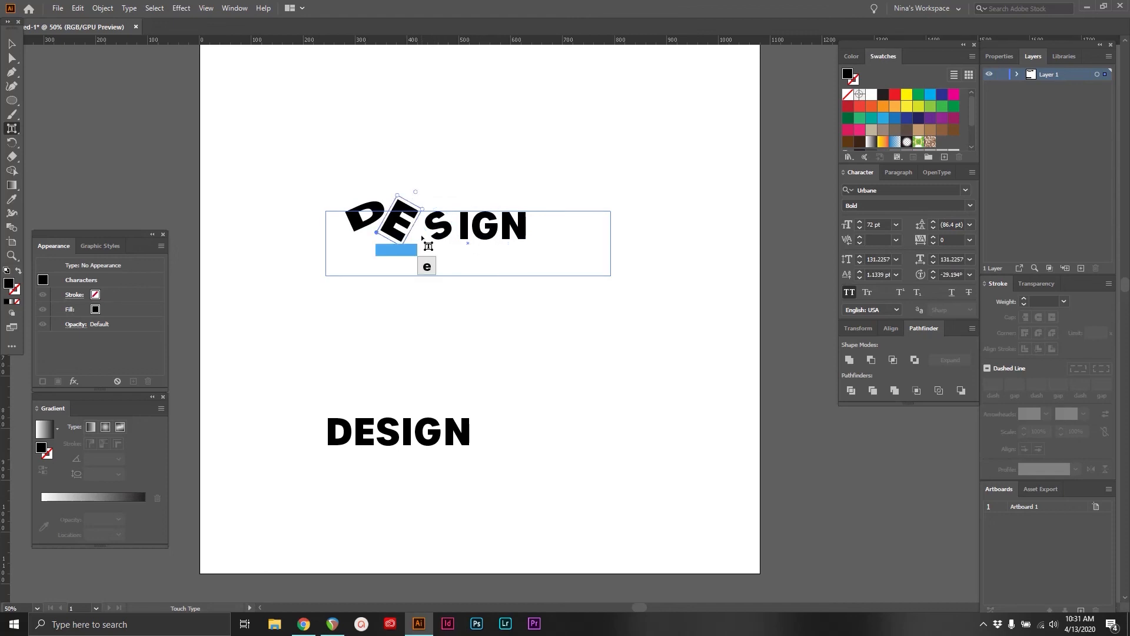
text(R)
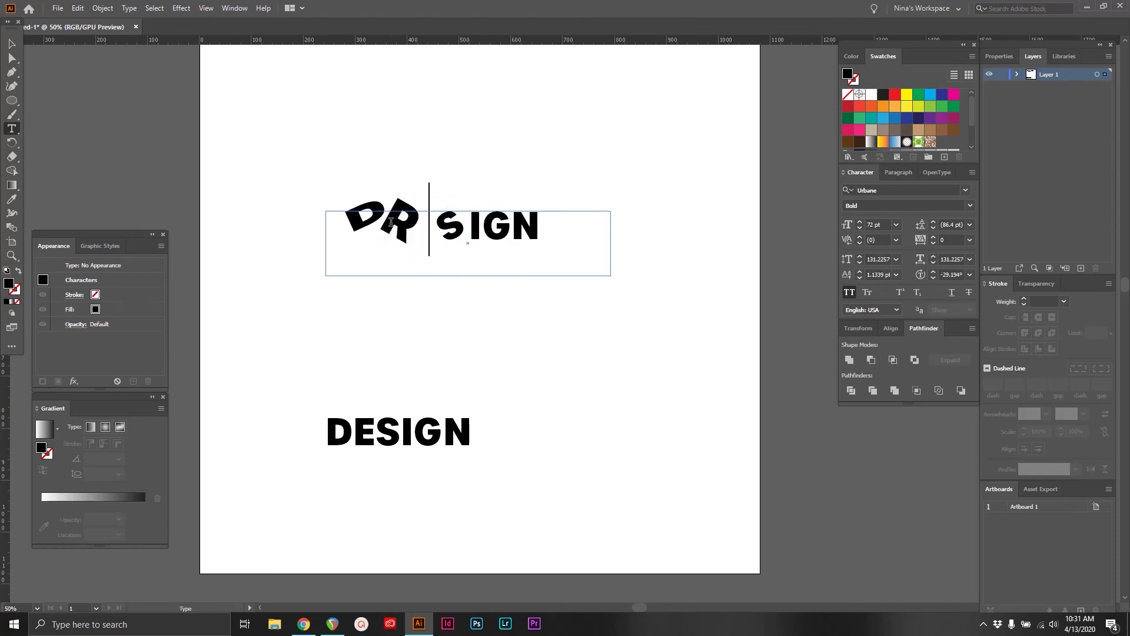
key(Delete)
text(E)
key(Delete)
text(A)
key(Delete)
text(M)
key(Delete)
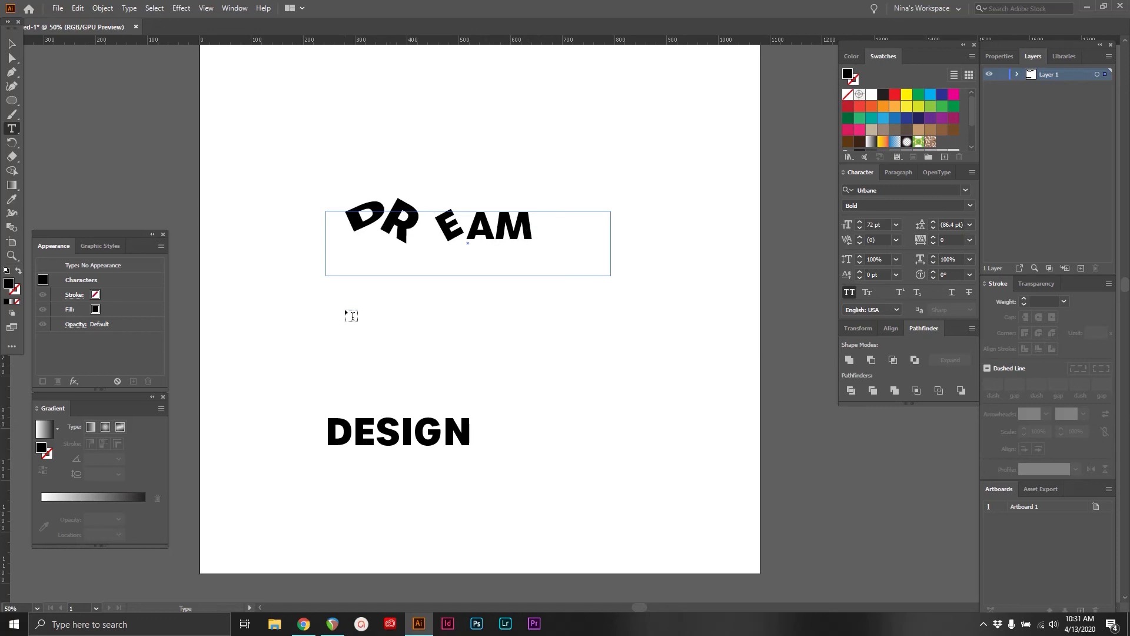
Move the lower DESIGN text up to sit closer beneath the word DREAM
click(13, 45)
drag(309, 394, 663, 534)
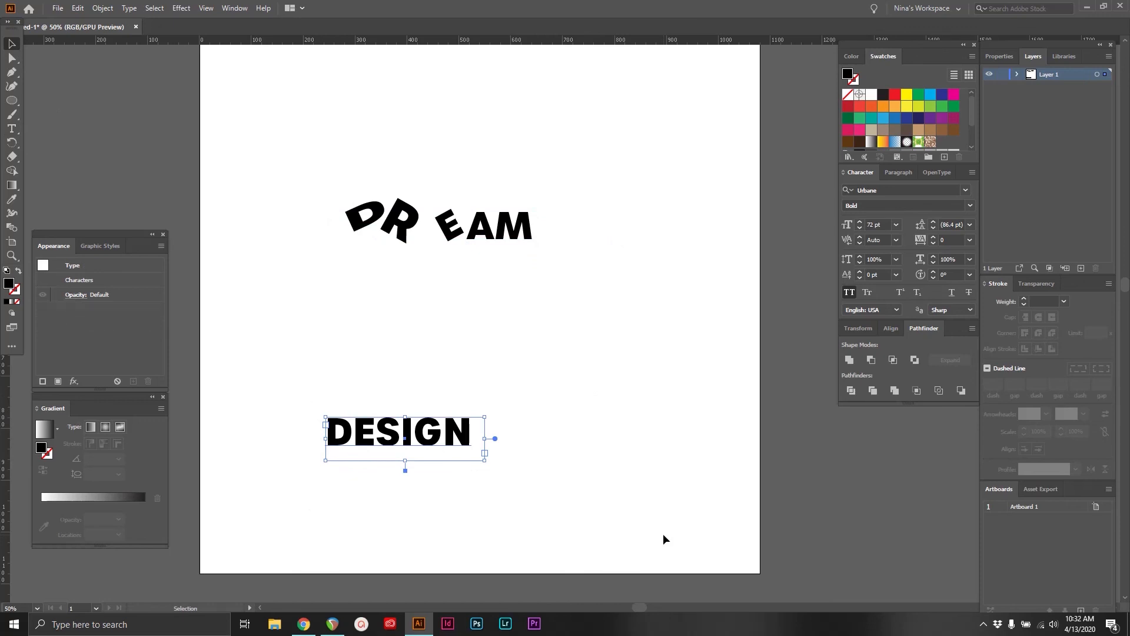
drag(461, 433, 505, 351)
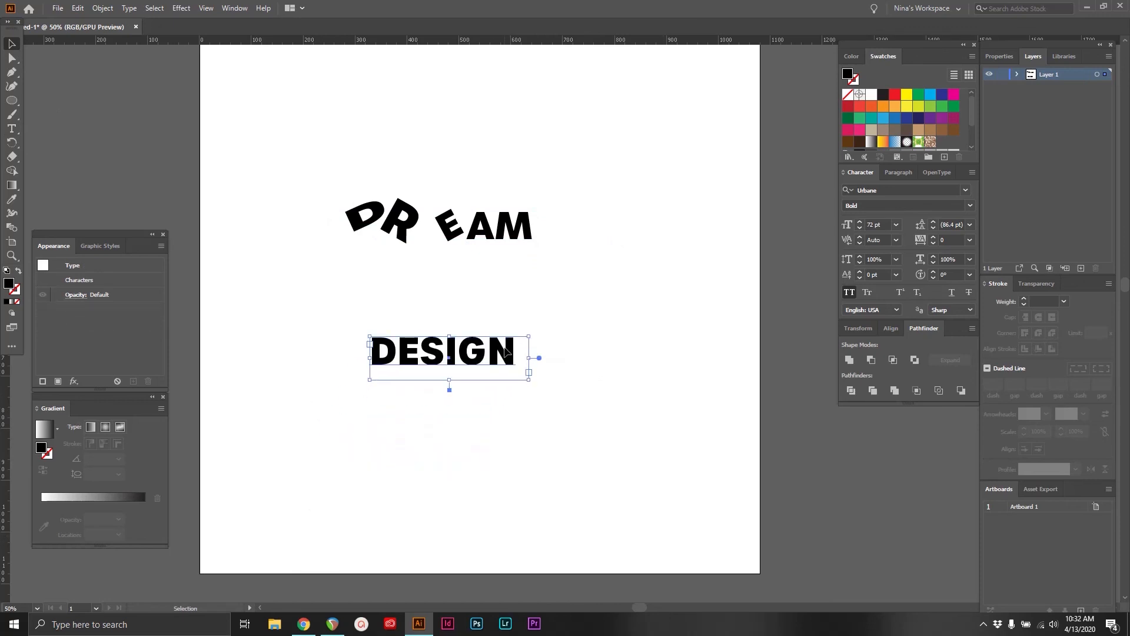
Convert the lower DESIGN text to outlines and ungroup it into separate letter shapes
key(ctrl+shift+o)
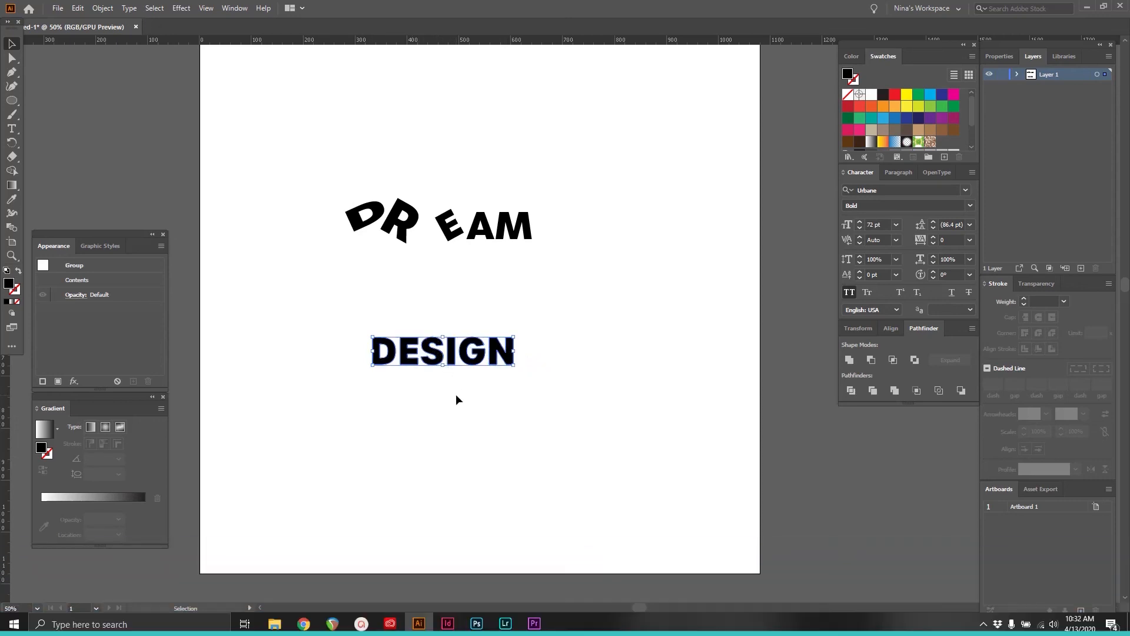
key(ctrl+8)
click(506, 416)
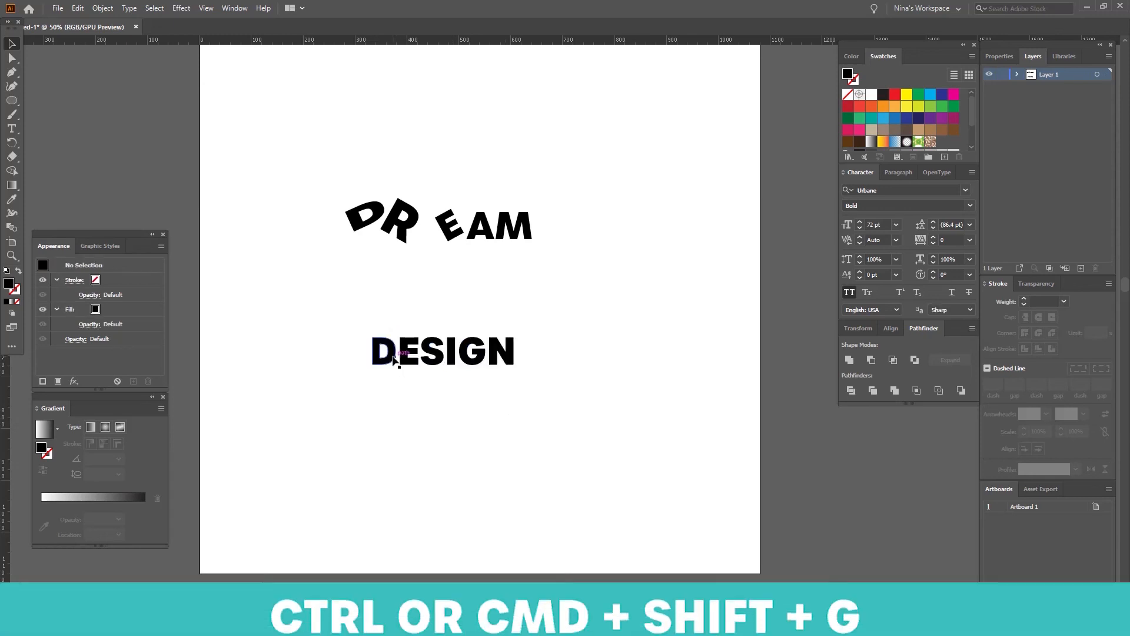
Rotate the outlined D of DESIGN, and enlarge and tilt the E as individual shapes
mouse_move(395, 359)
mouse_down()
mouse_move(382, 360)
mouse_move(391, 336)
mouse_move(380, 351)
mouse_move(392, 354)
mouse_up()
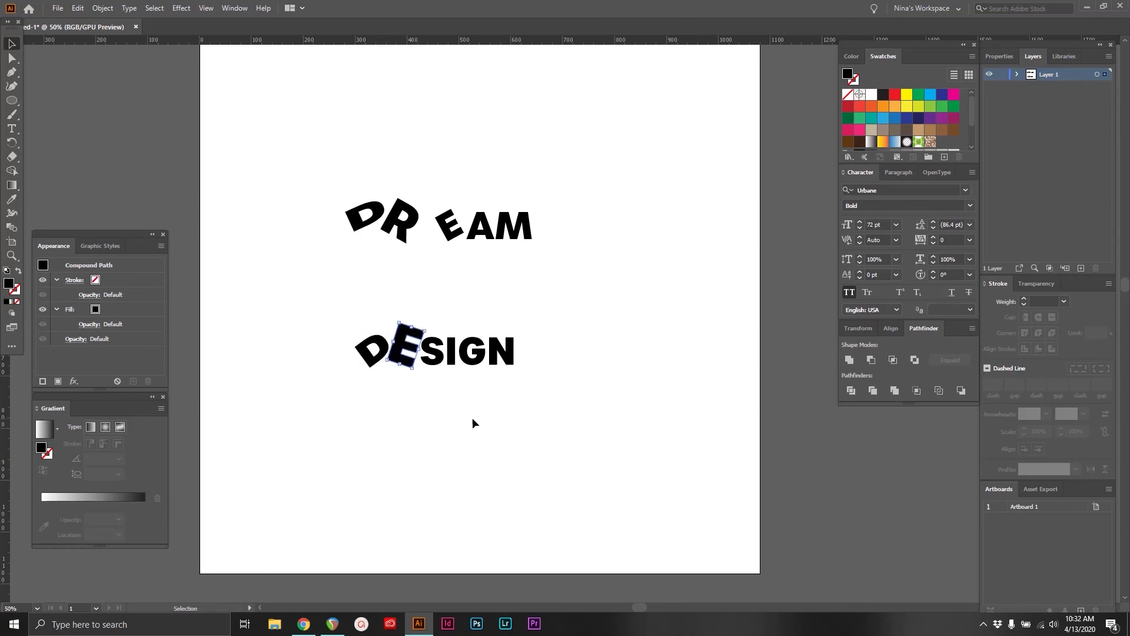
click(472, 420)
double_click(403, 337)
click(168, 81)
double_click(222, 186)
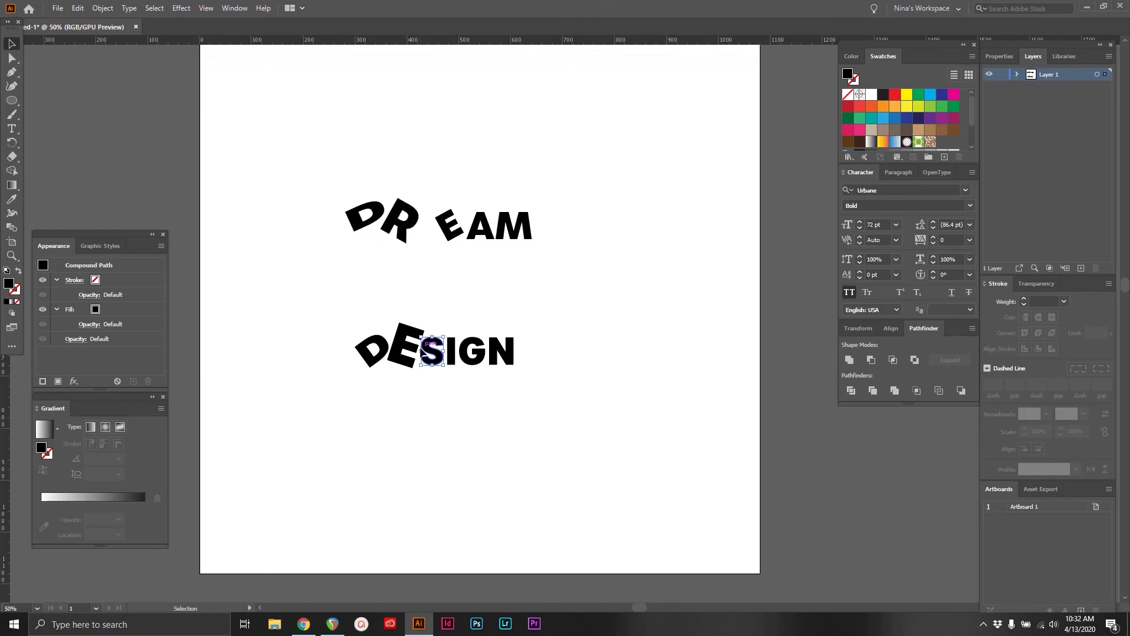
Delete all letters of the outlined DESIGN word, keeping only the live DREAM text
drag(346, 325, 612, 393)
key(Delete)
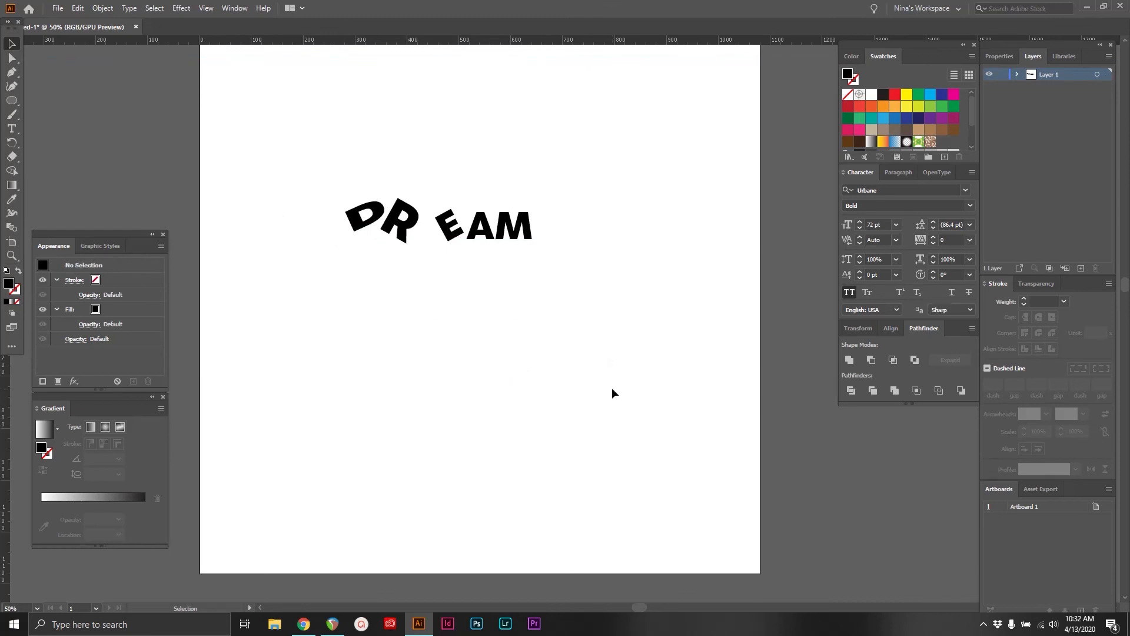
Insert an A after the D in the live DREAM text, and try extra letters after the R and delete them
double_click(438, 229)
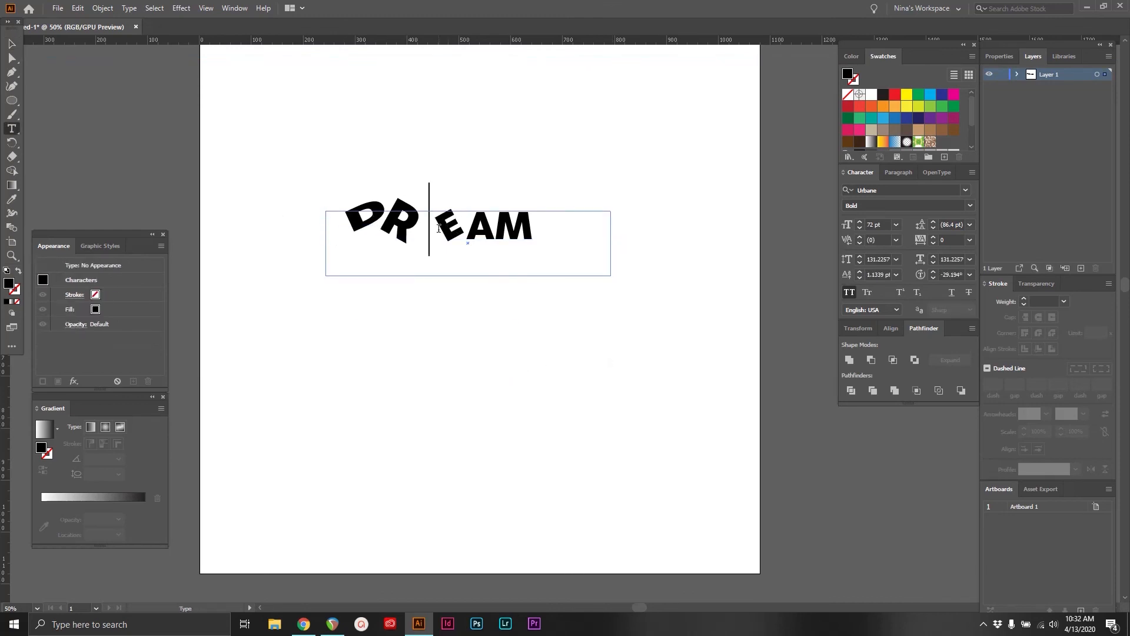
click(382, 216)
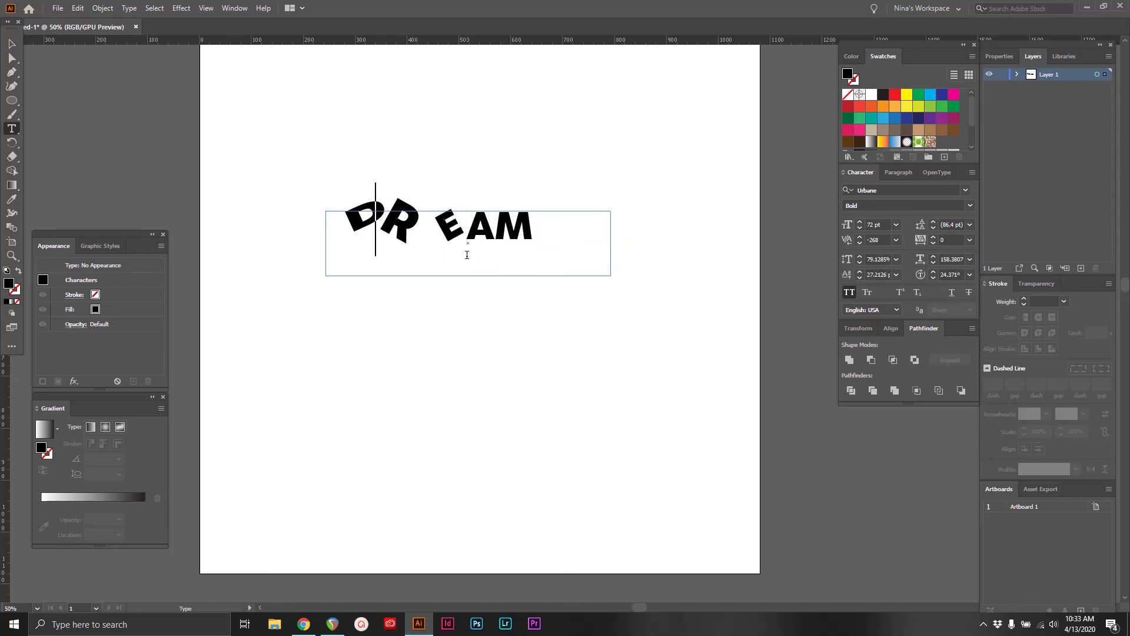
text(A)
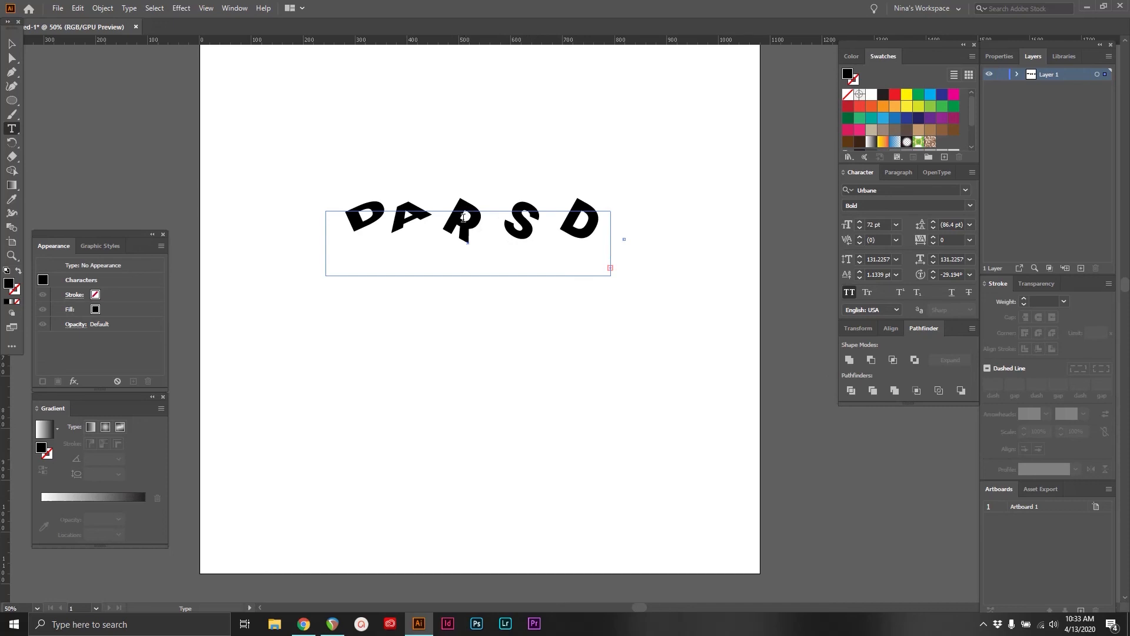
key(BackSpace)
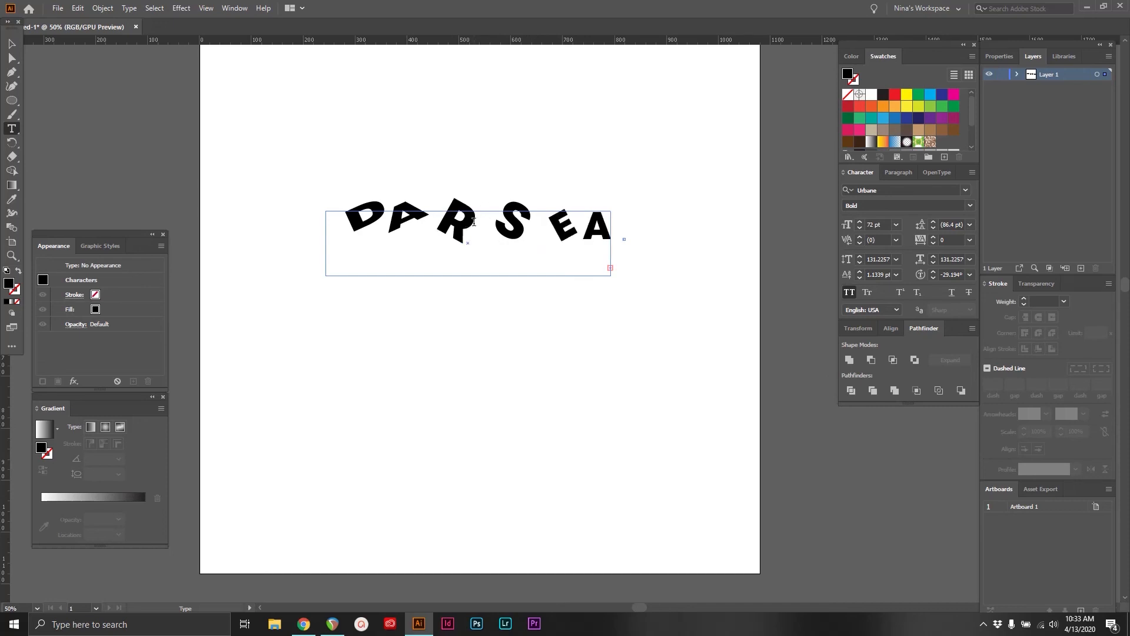
key(BackSpace)
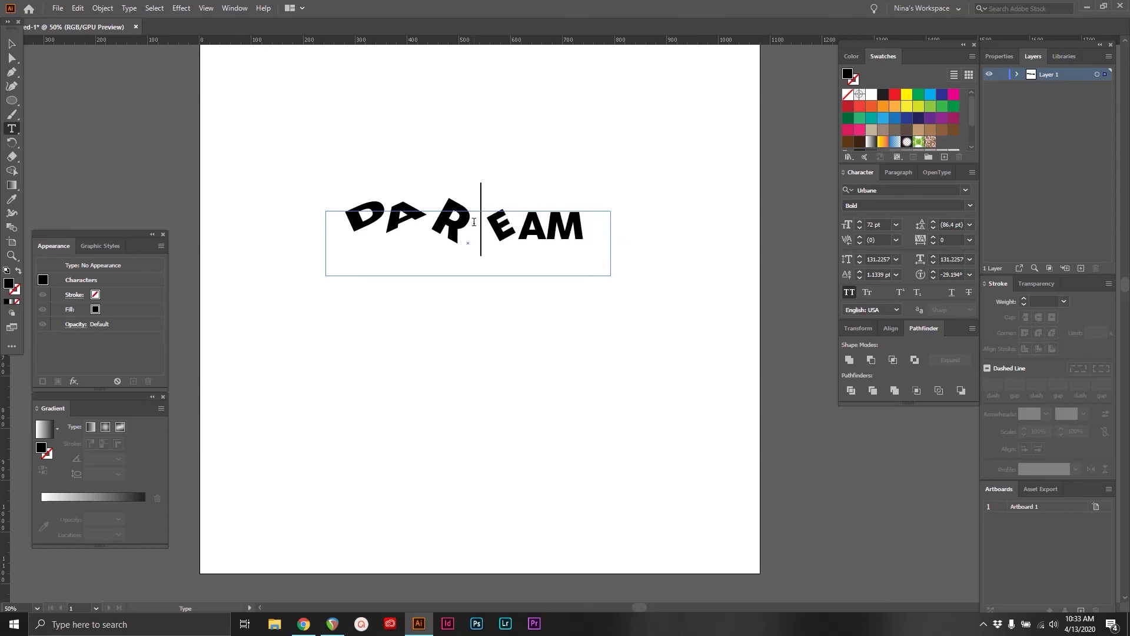
key(BackSpace)
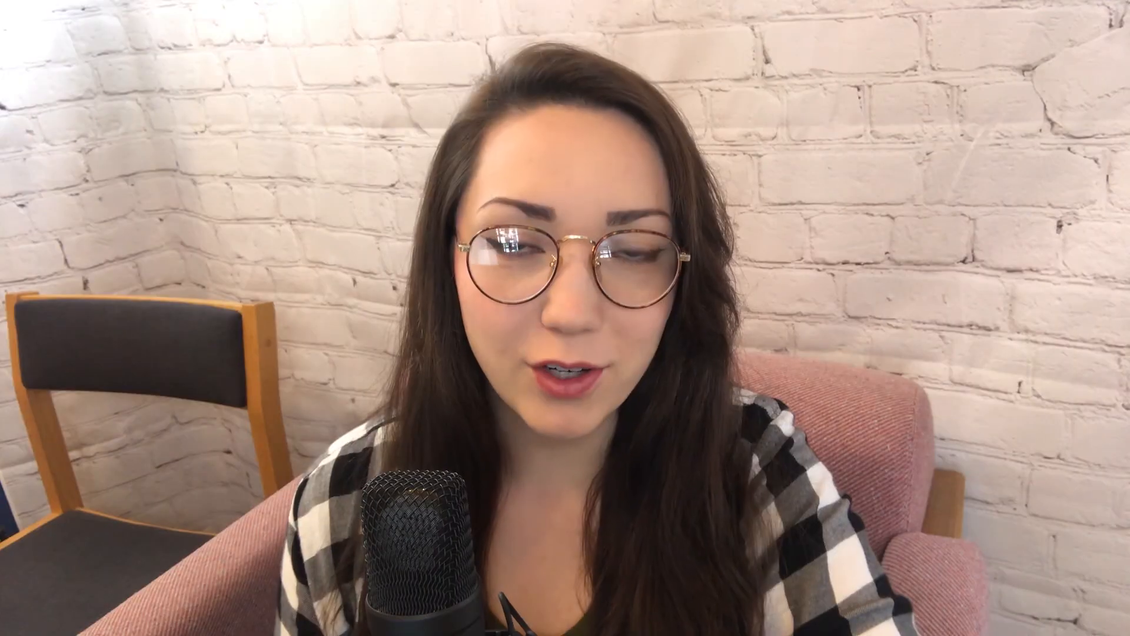